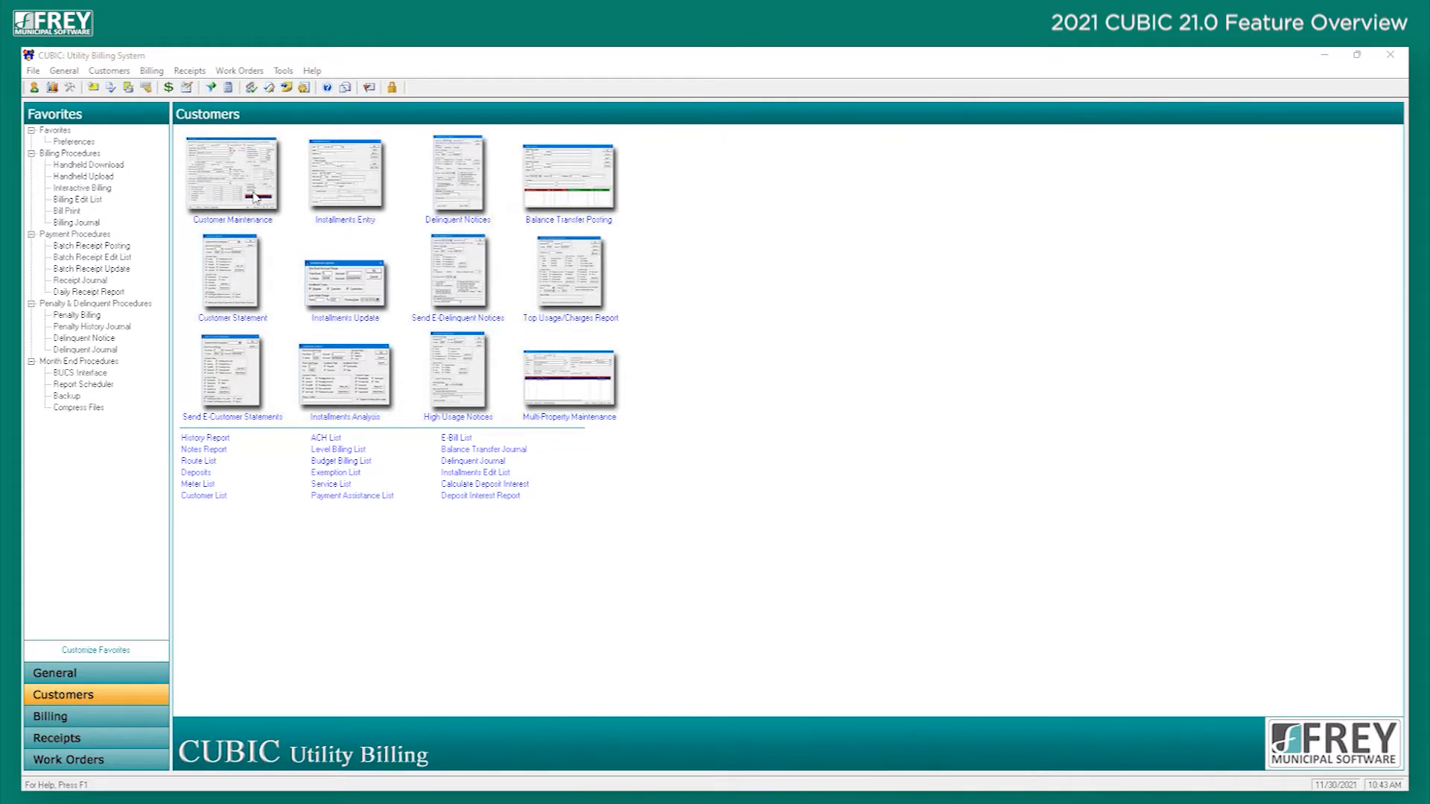
Open the first customer's record in Customer Maintenance and examine the status options of its water service.
click(253, 196)
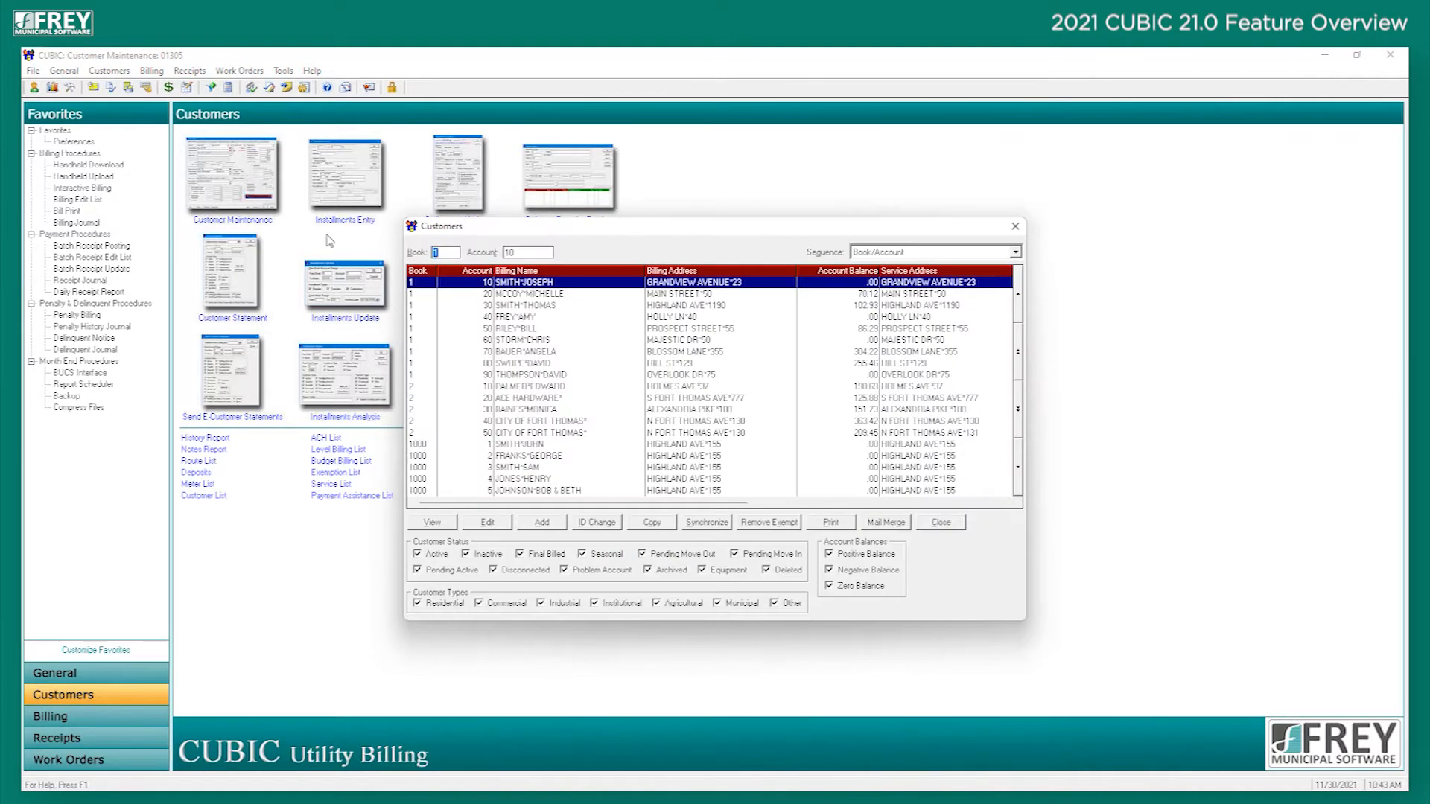
double_click(582, 289)
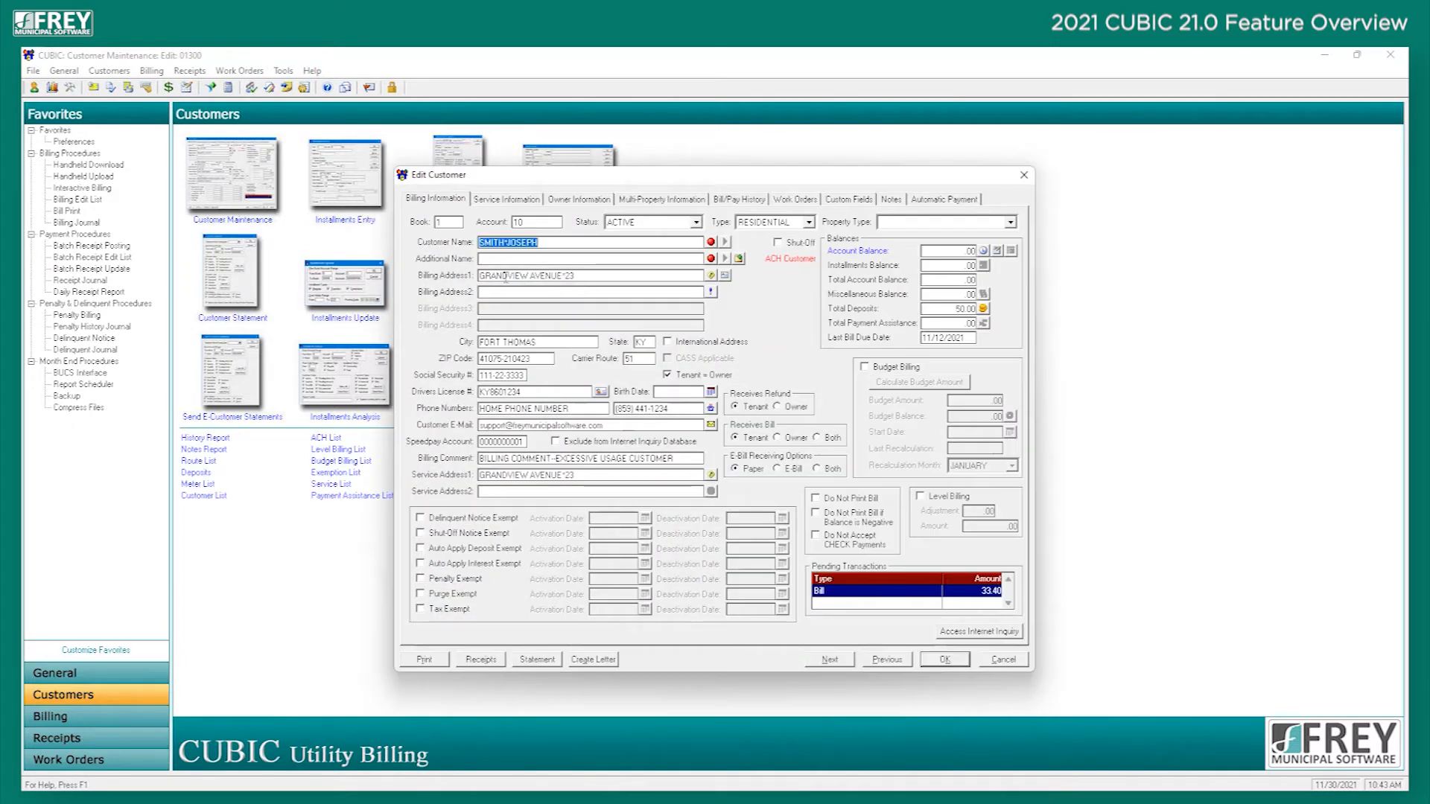
click(507, 199)
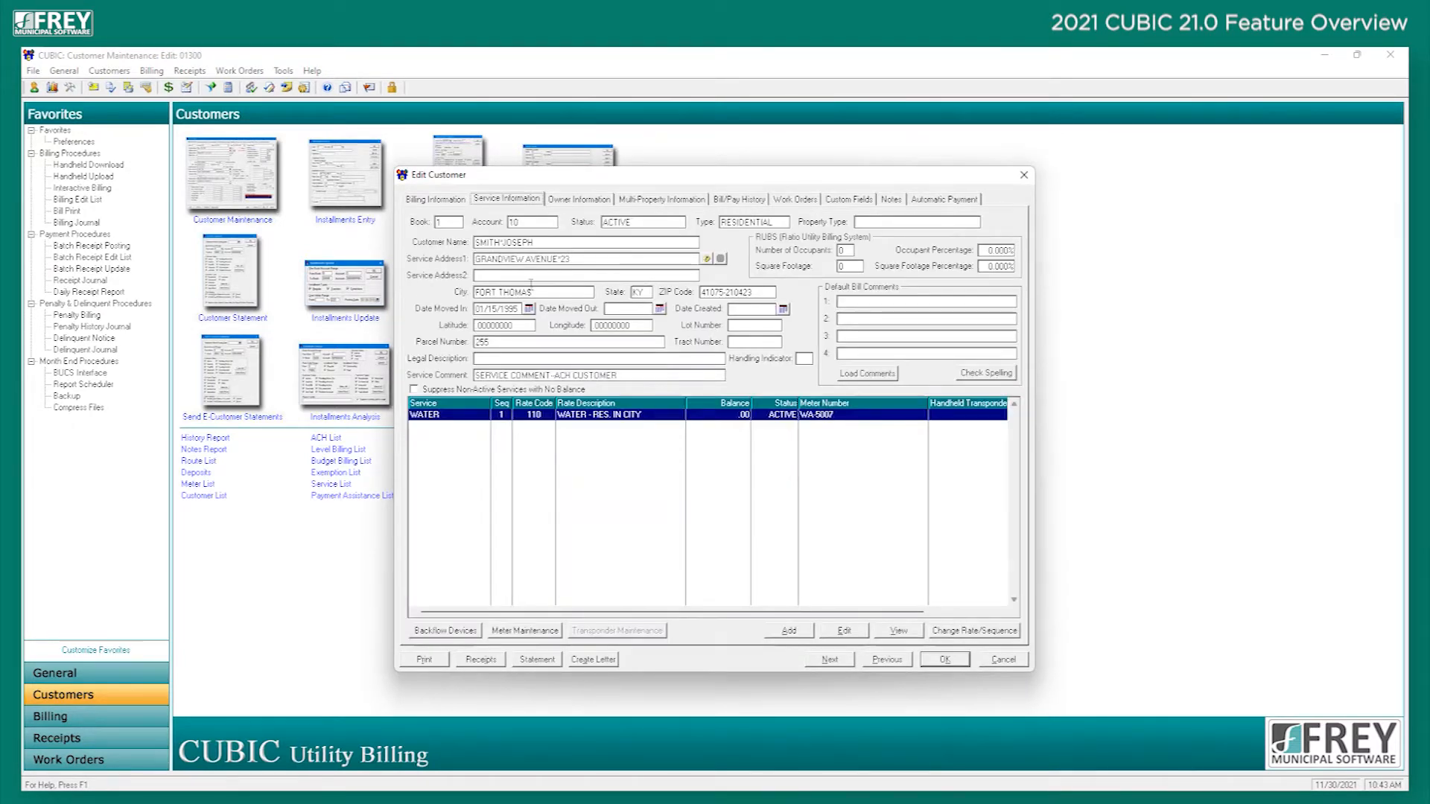
double_click(573, 414)
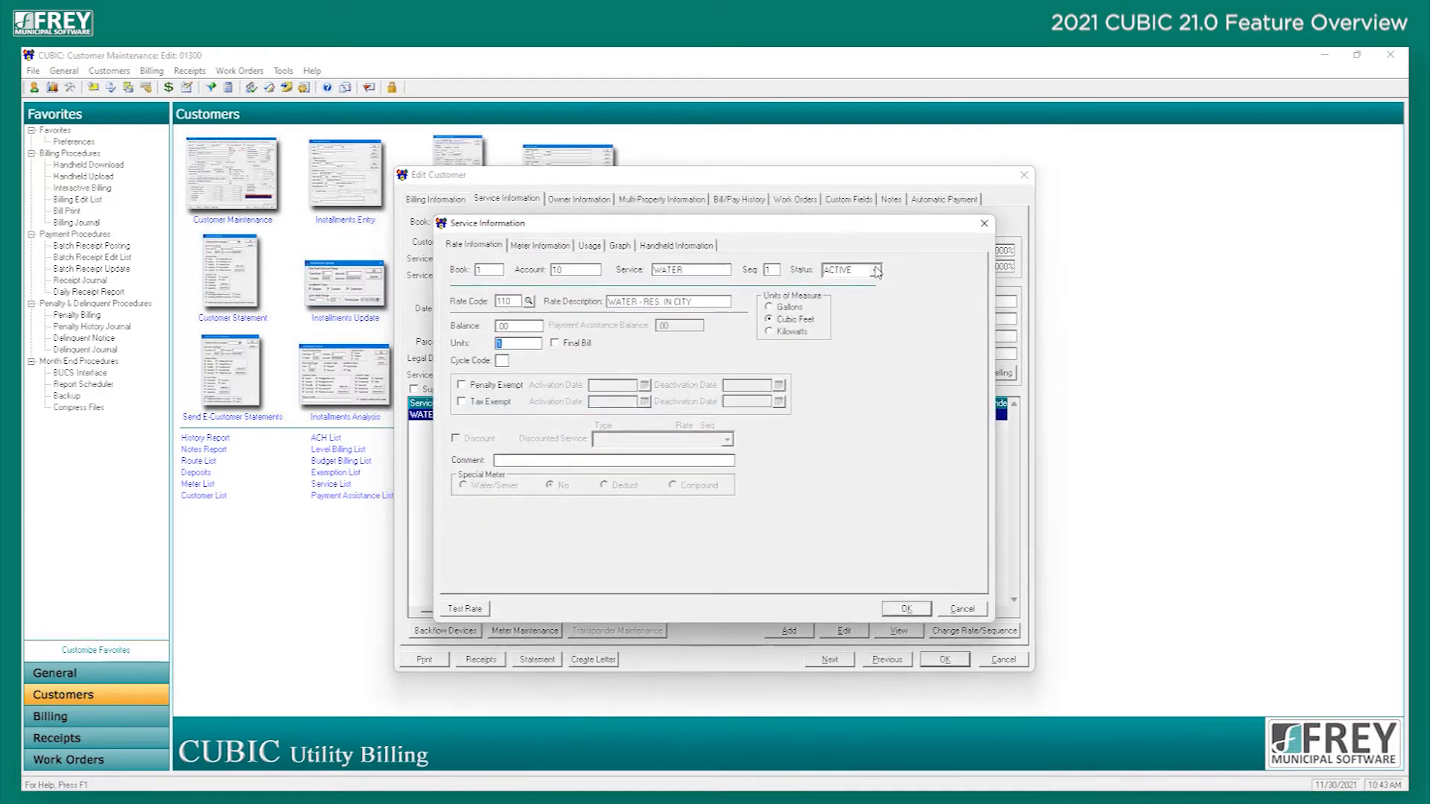
click(875, 271)
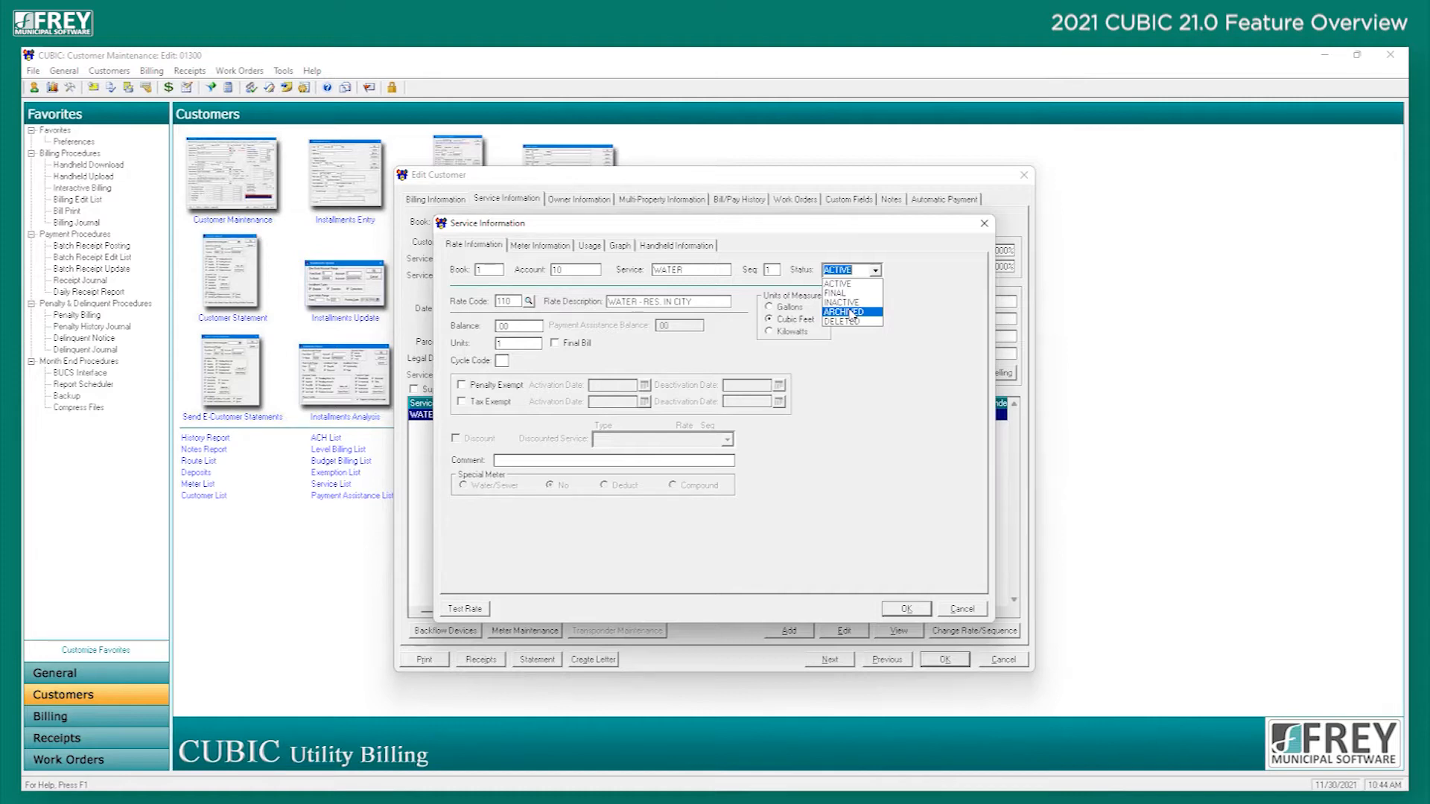
click(816, 549)
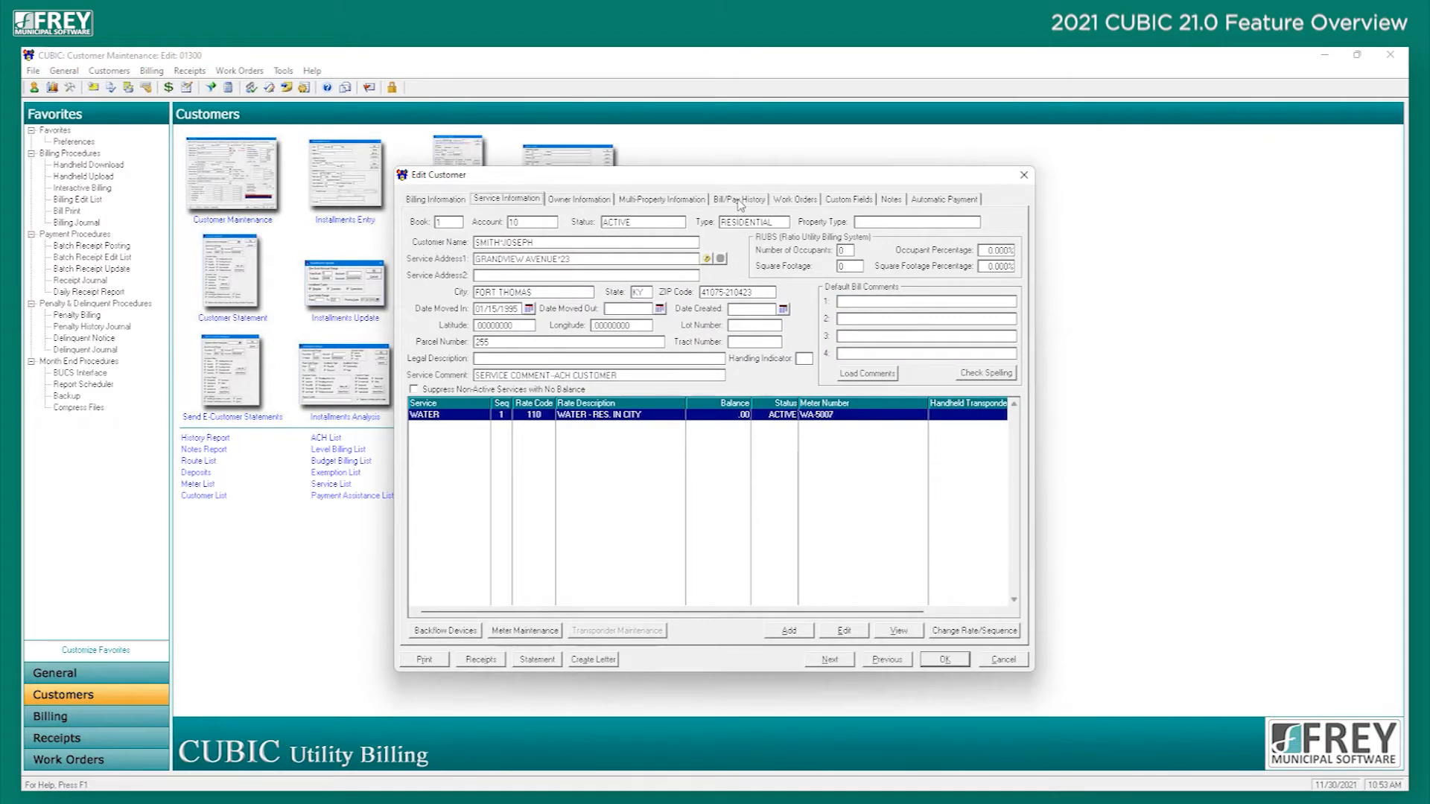
View the 11/12/2021 bill from the customer's bill and payment history, and close the bill.
click(739, 200)
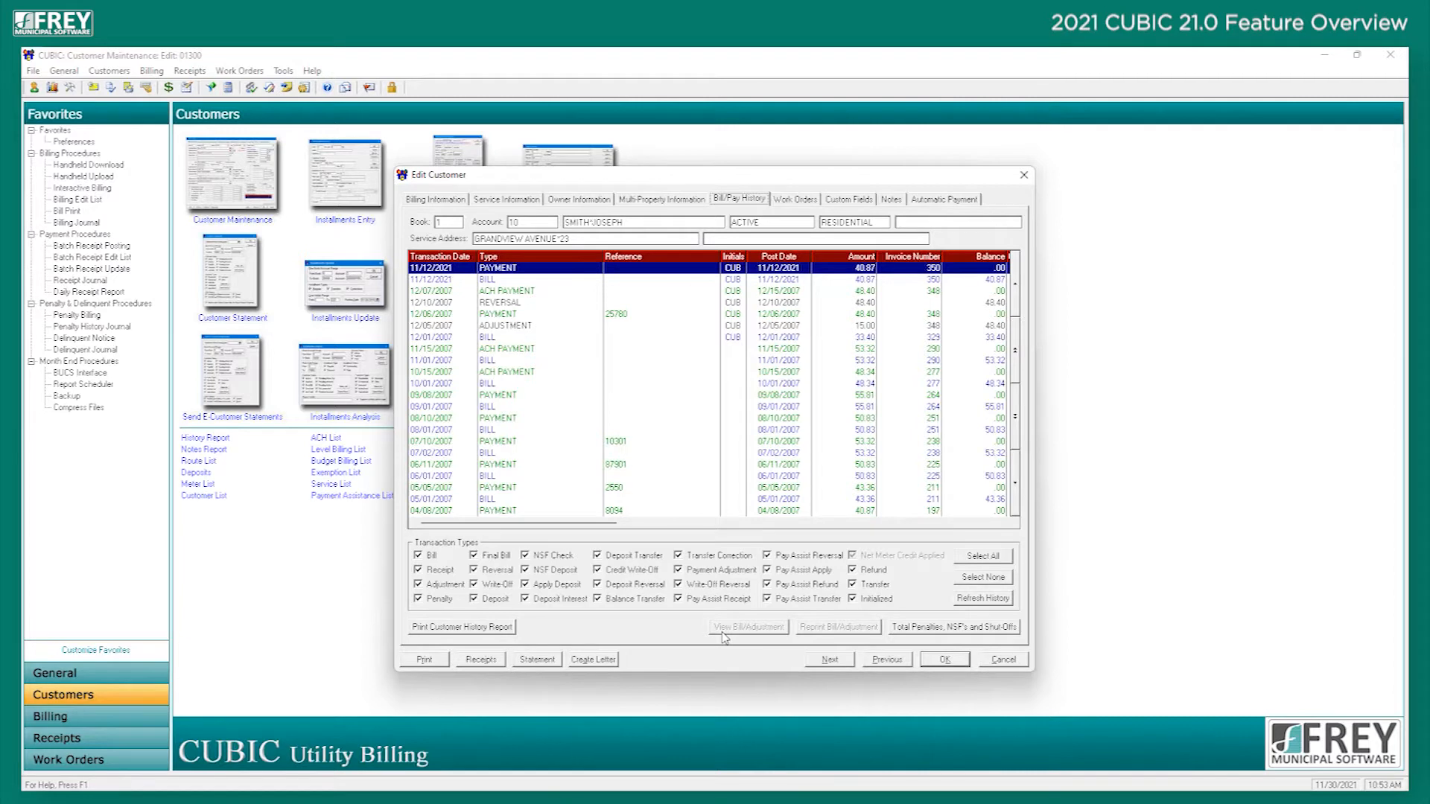
click(515, 281)
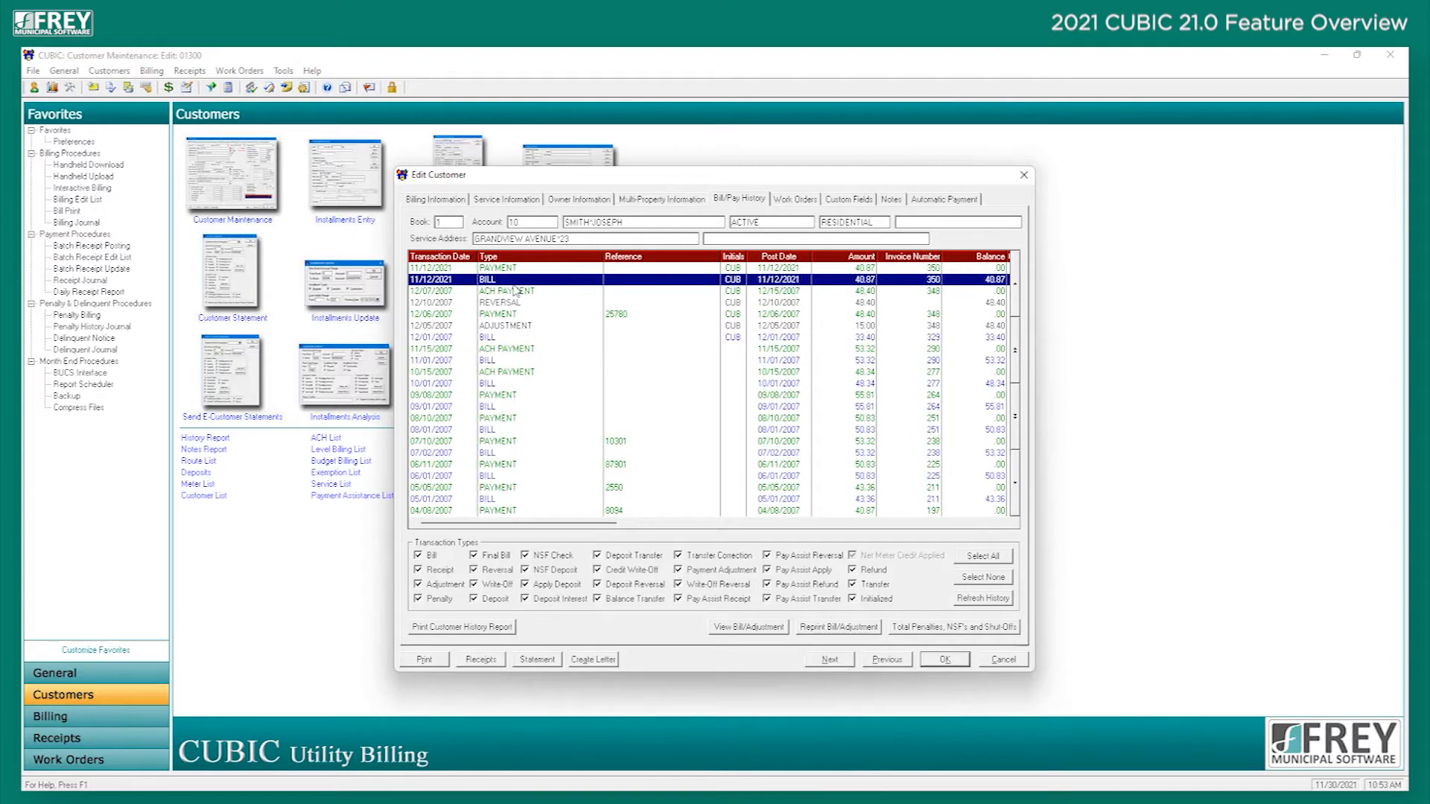
click(747, 627)
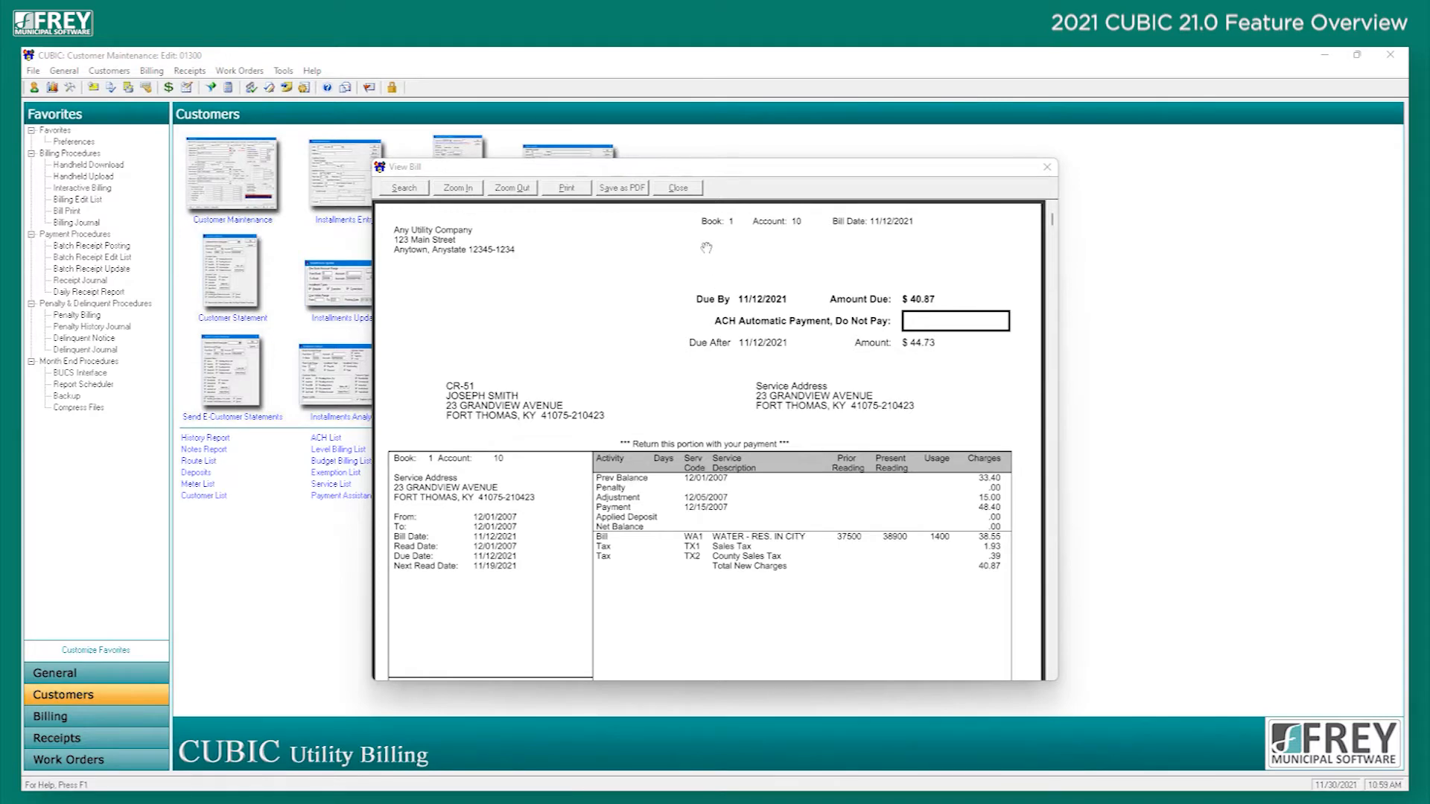
click(687, 190)
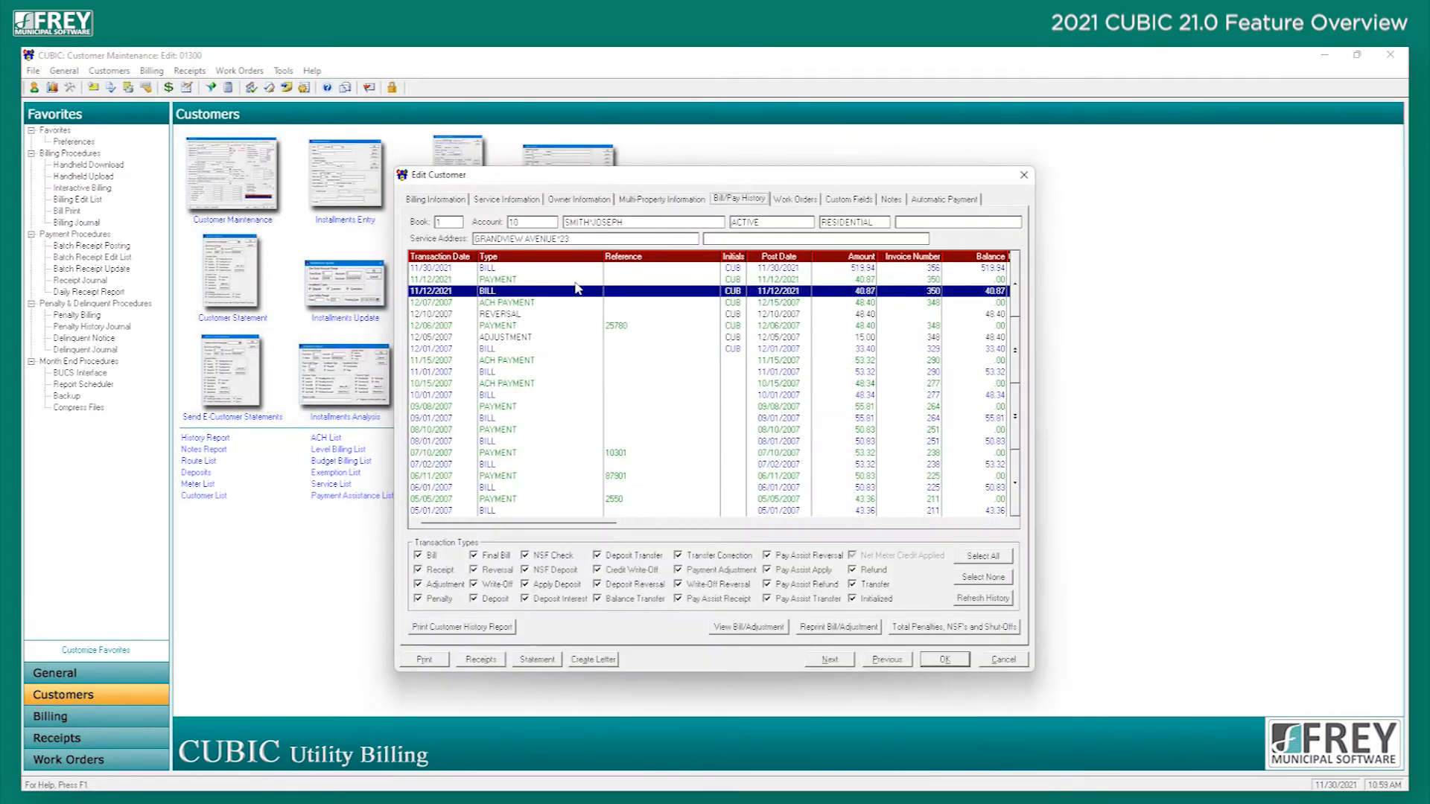
View the pending installment transfer in the customer's billing information, and leave the customer record without saving.
click(432, 202)
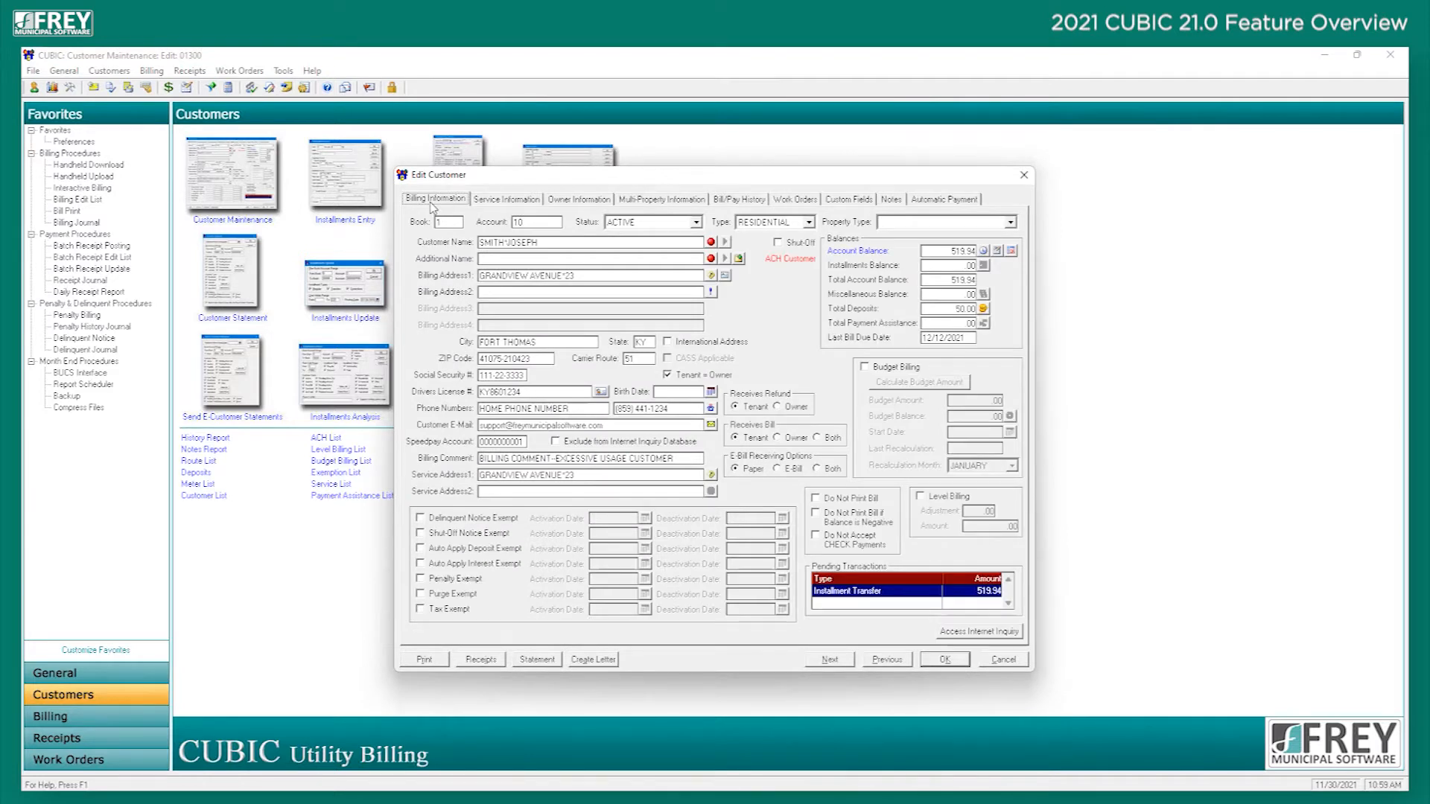
double_click(896, 591)
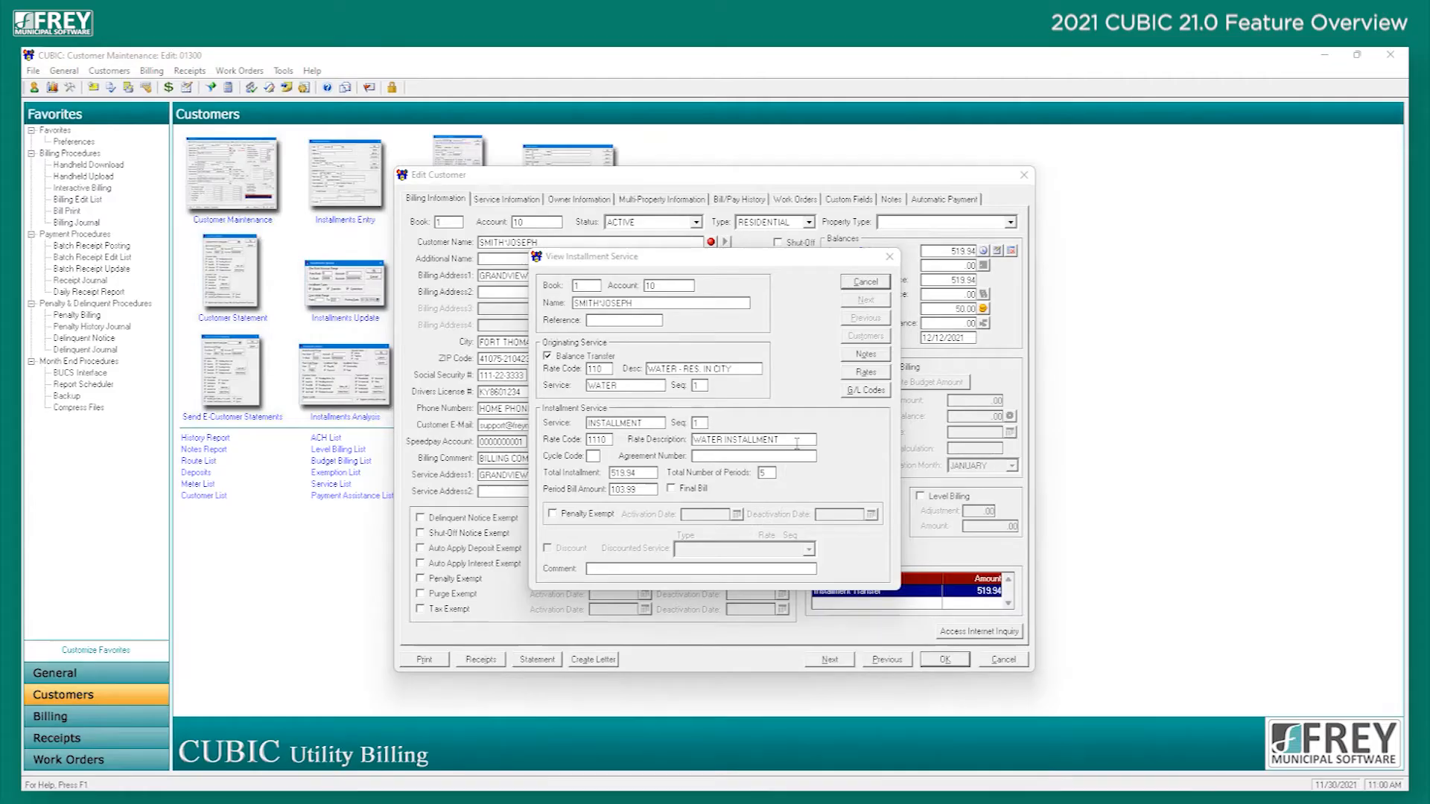
click(864, 283)
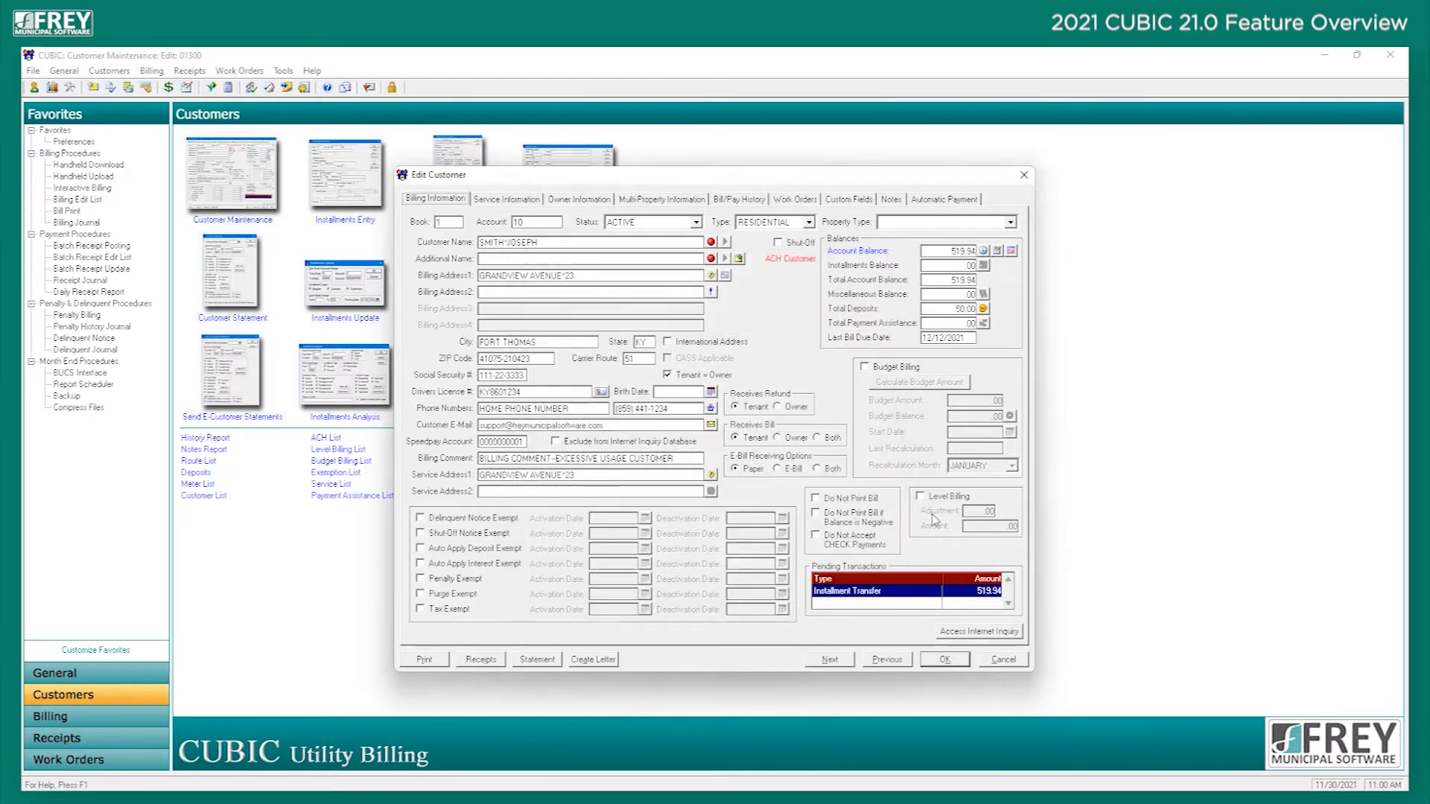
click(1005, 660)
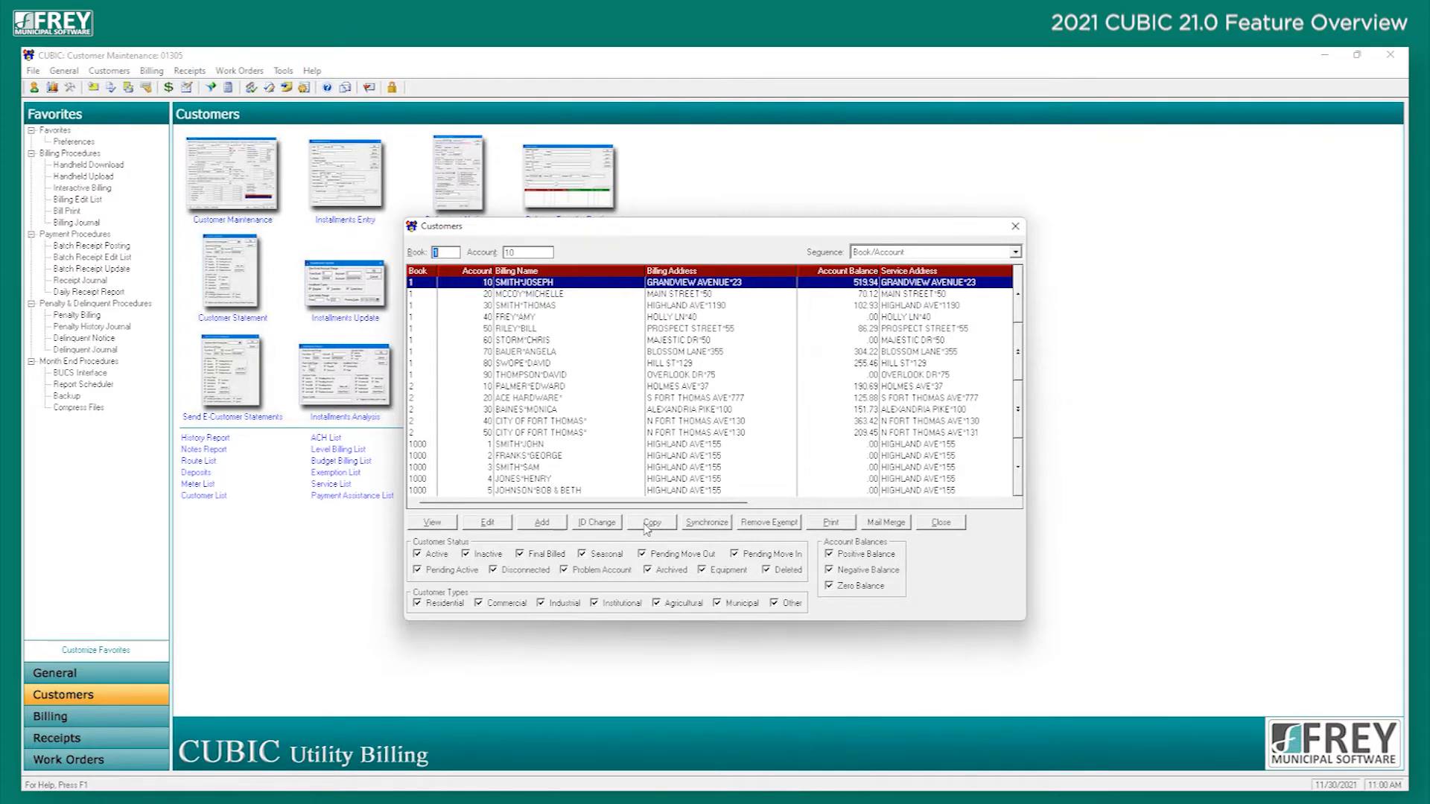
Look over the Change Customer ID options for the first customer, cancel them and close the customer list.
click(596, 522)
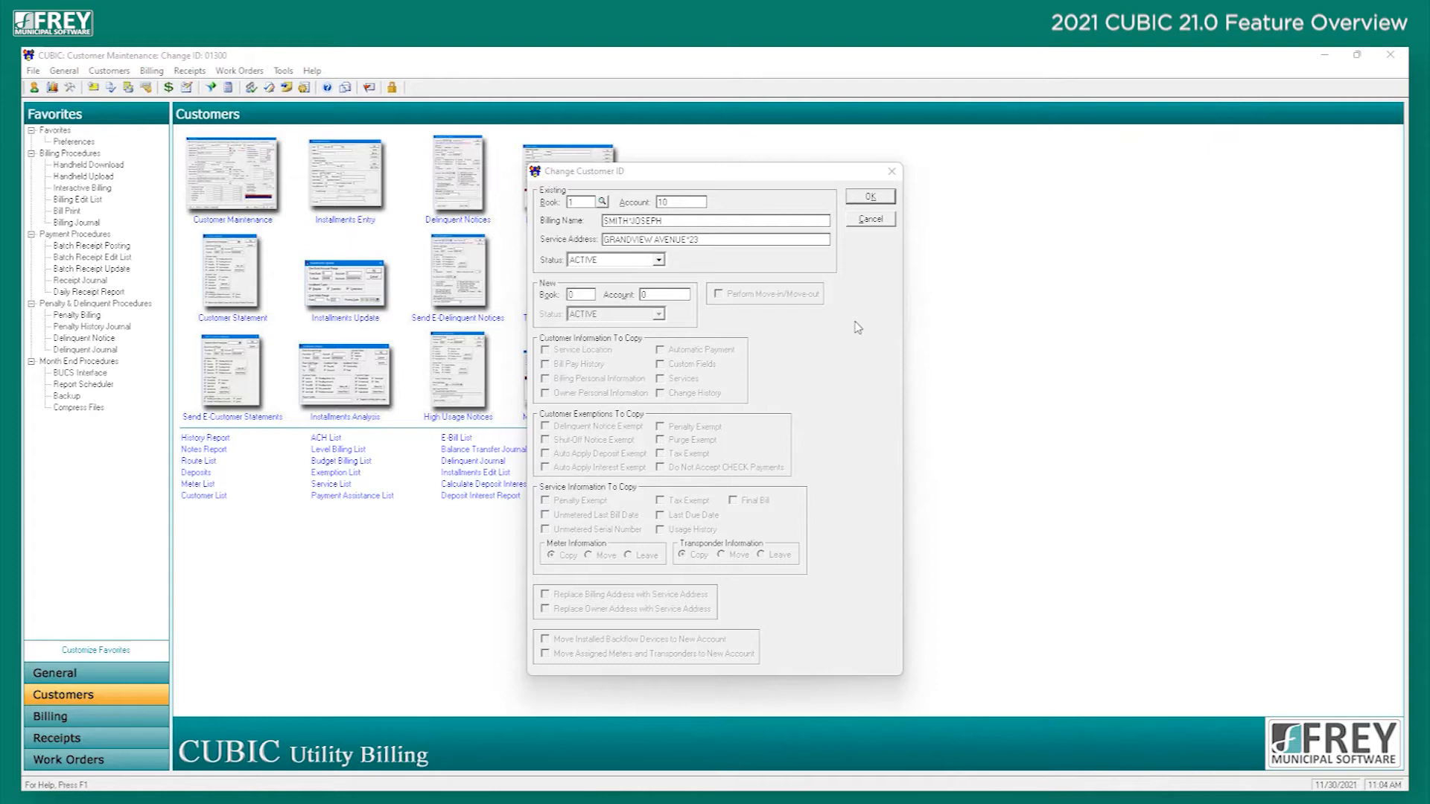
click(870, 218)
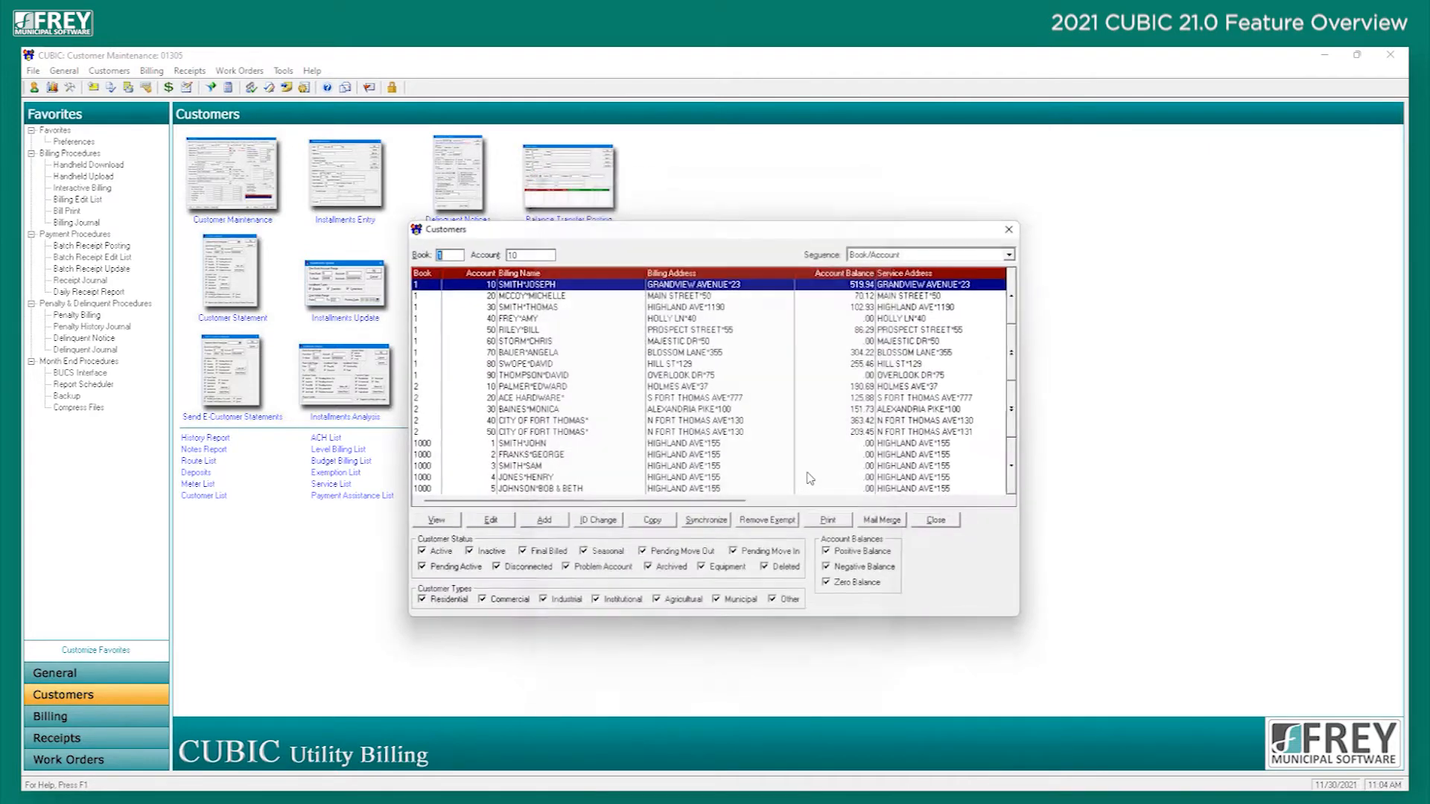
click(940, 522)
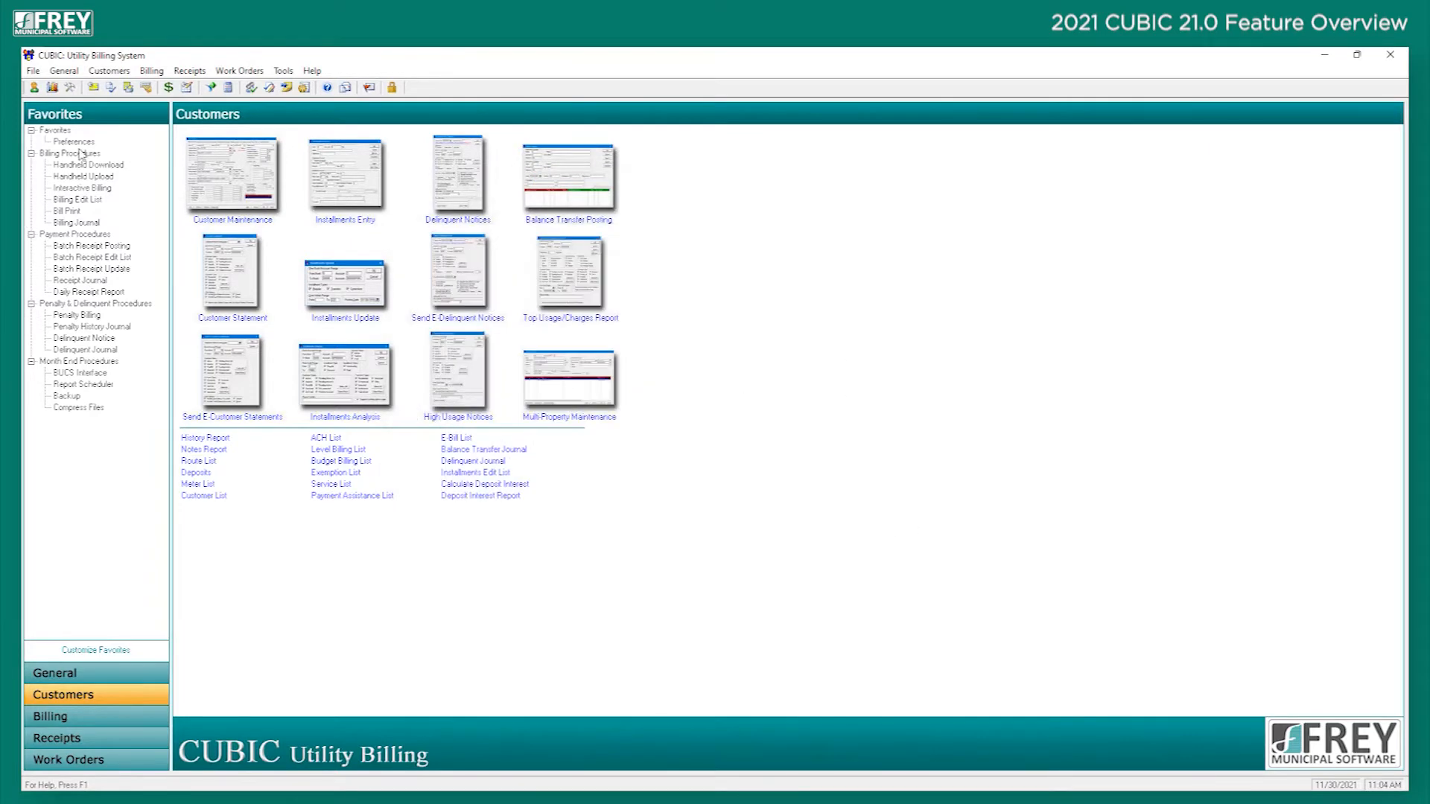
Examine the existing check payment's edit screen in Simple Batch Payments posting, including its customer access, and close posting without saving.
click(189, 70)
mouse_move(274, 123)
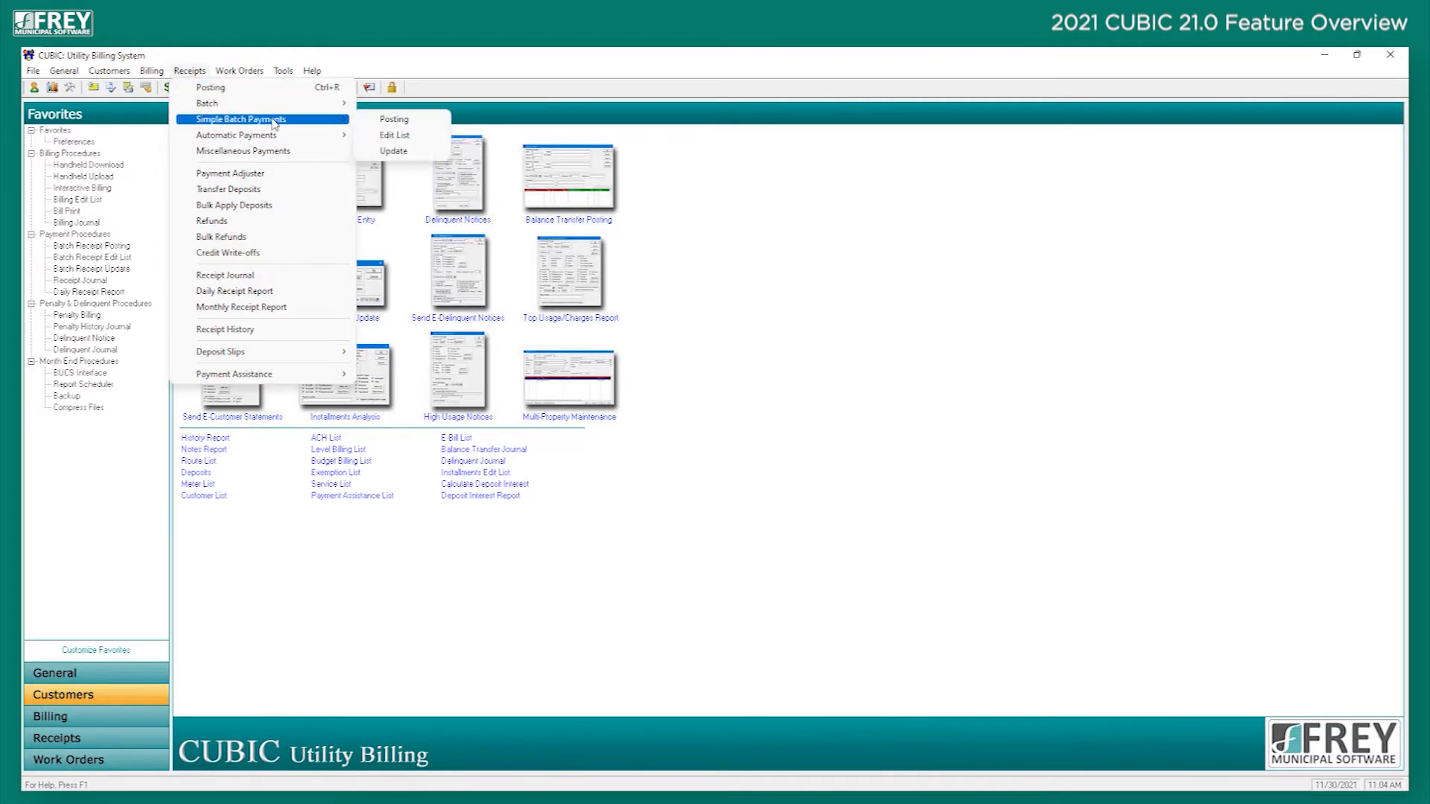
click(395, 120)
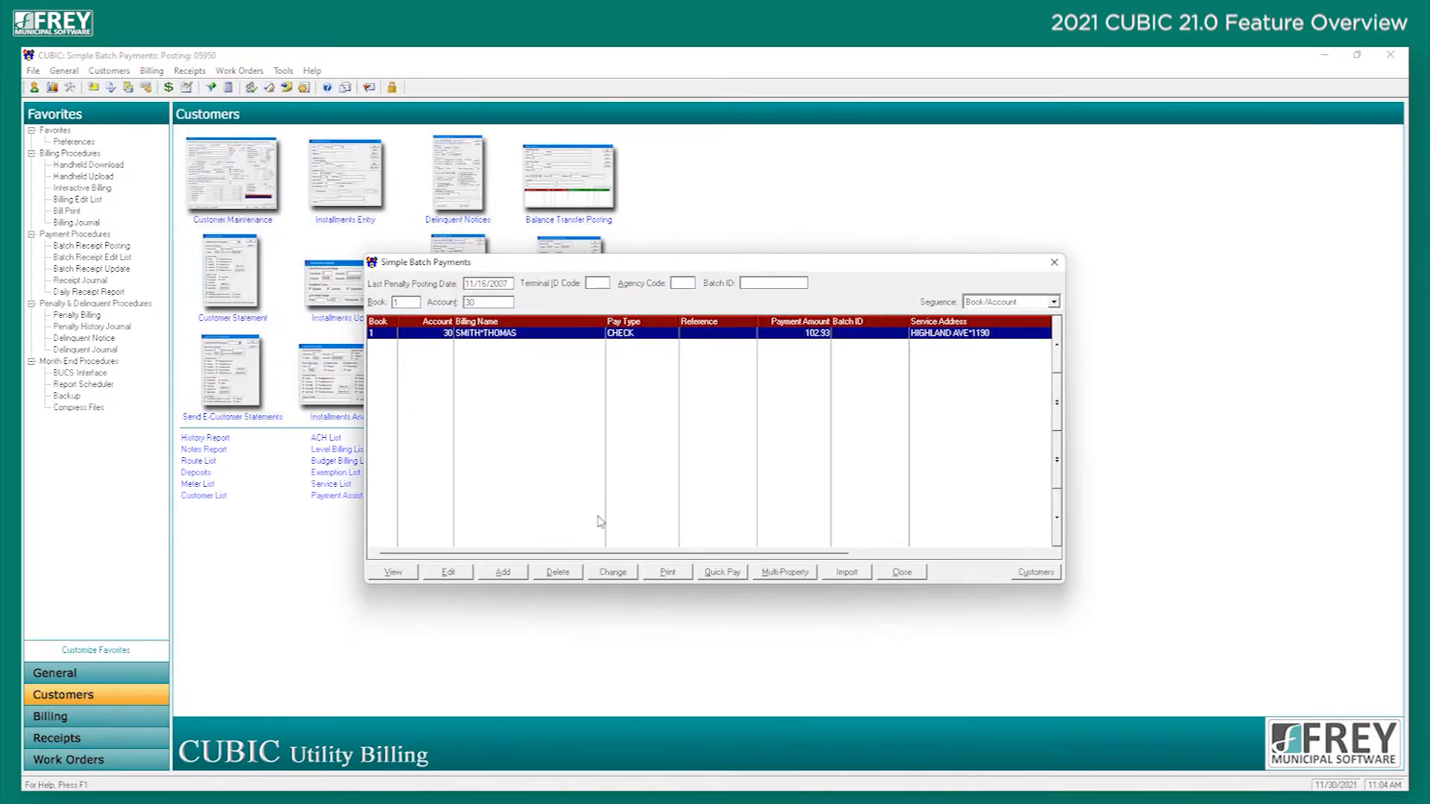
click(450, 578)
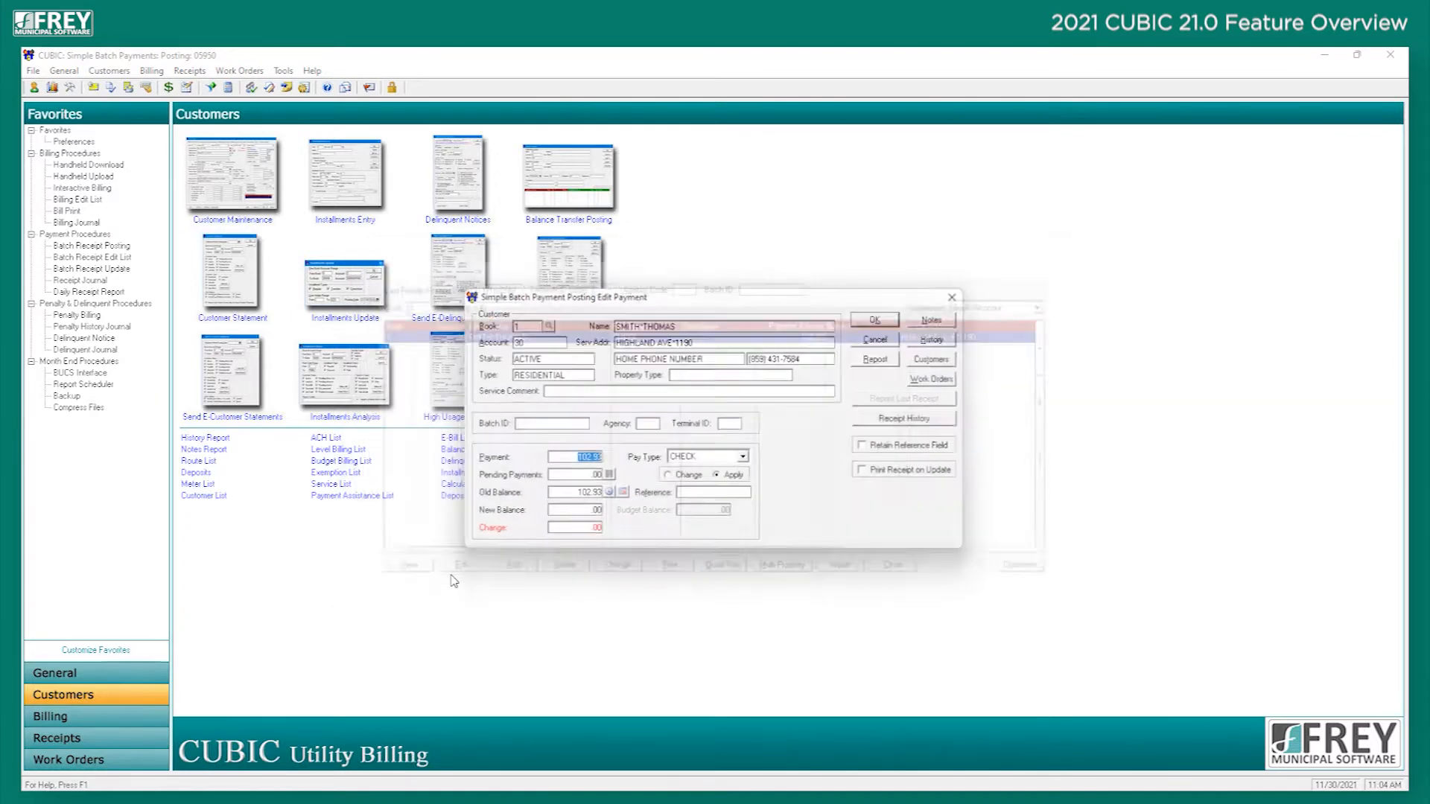
click(951, 363)
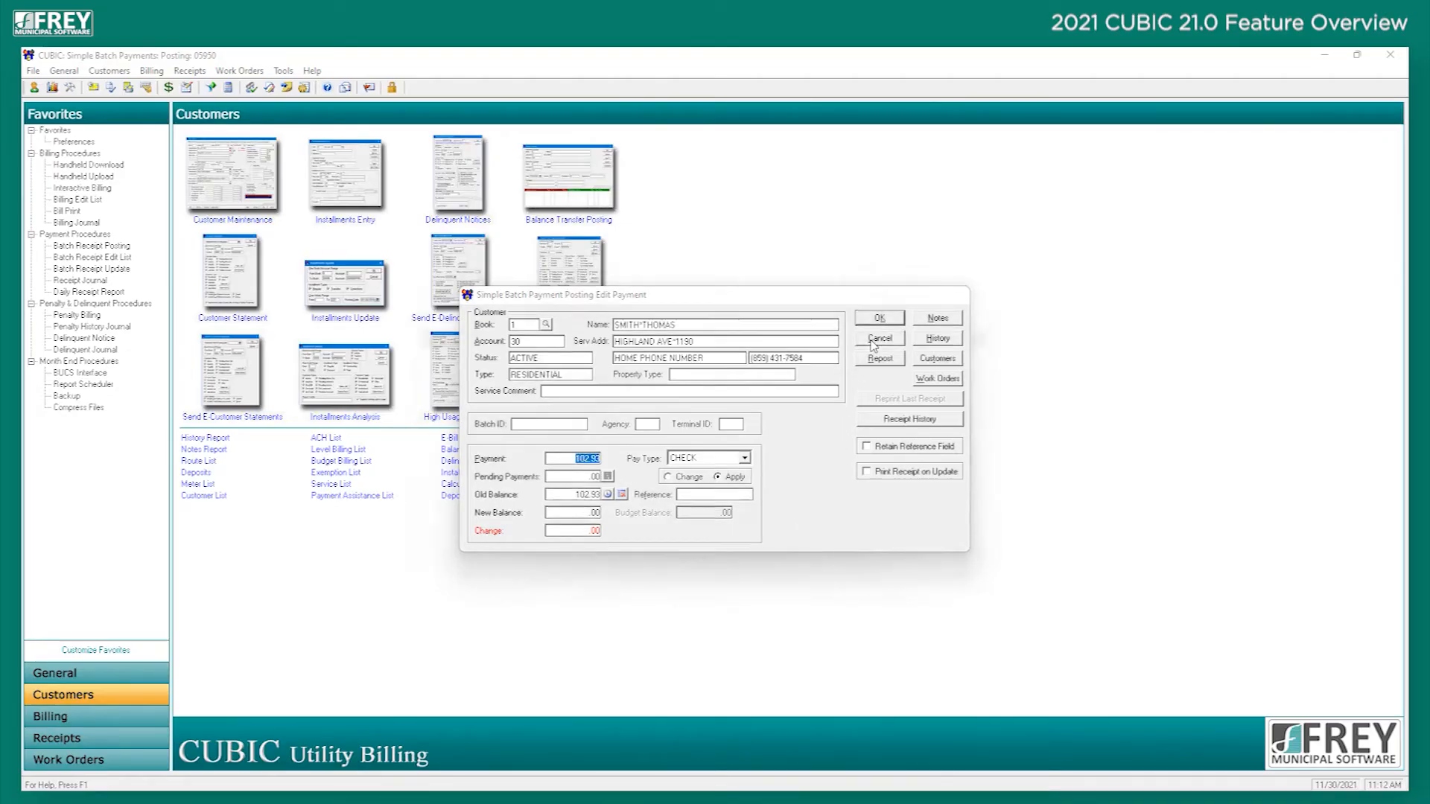
click(875, 340)
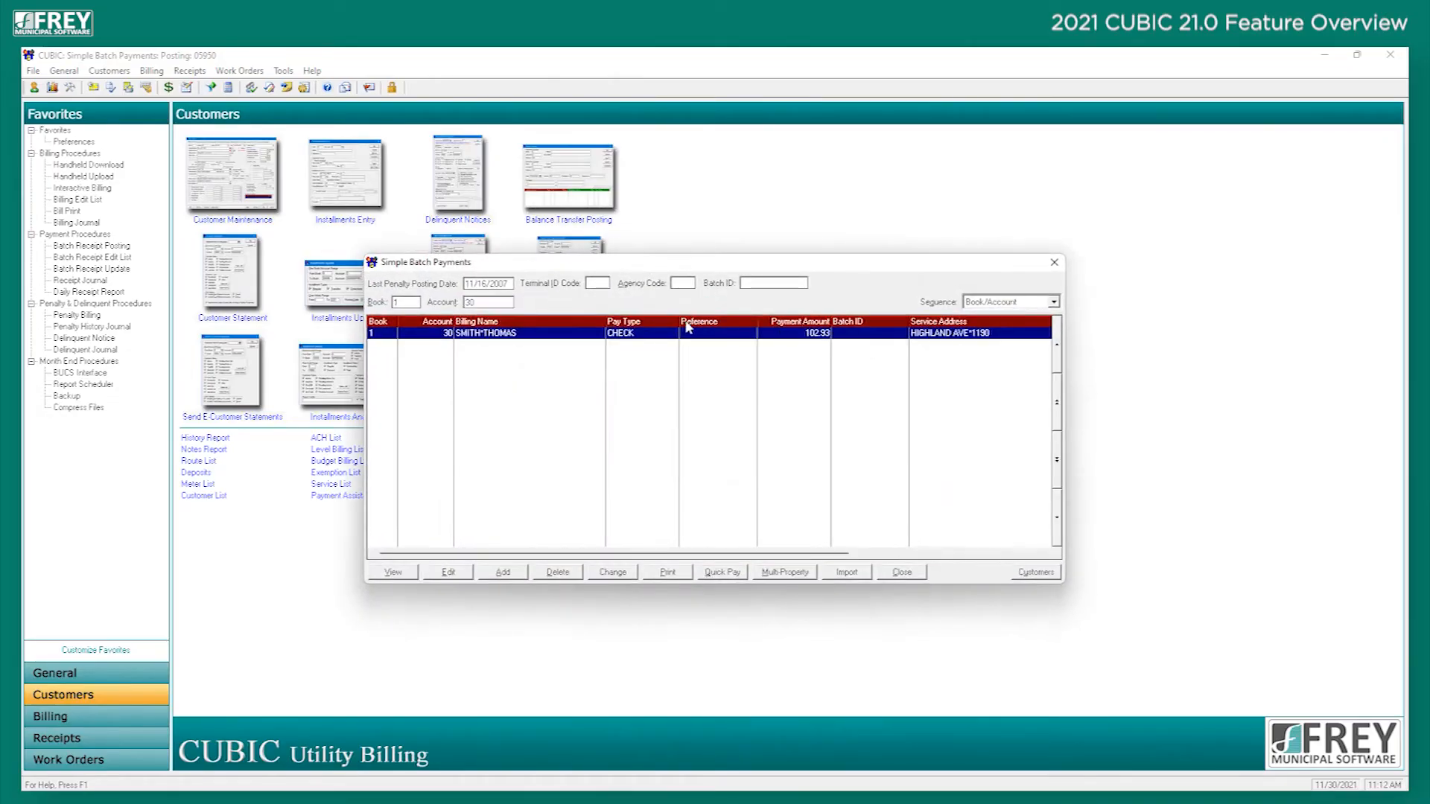
click(908, 573)
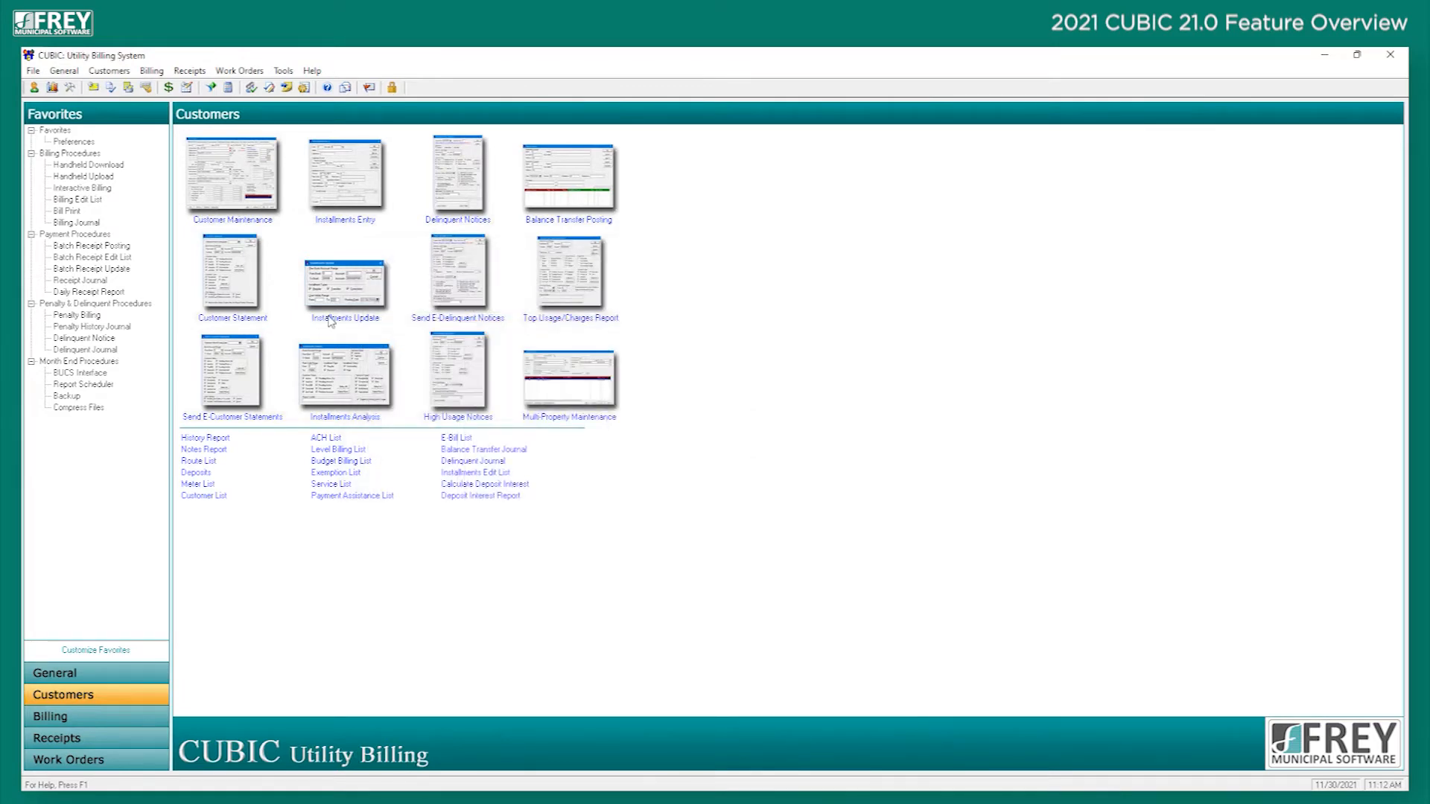
click(245, 185)
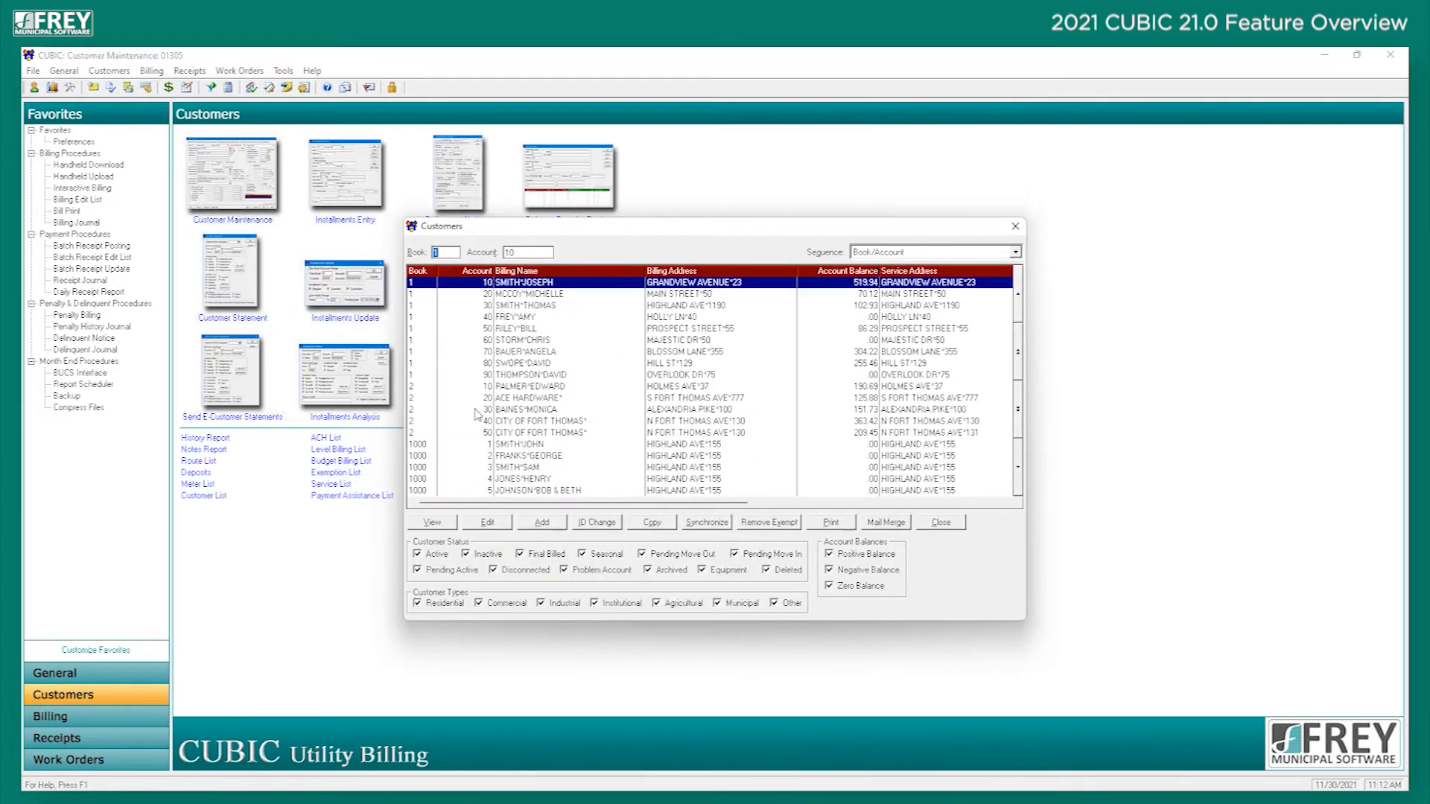
click(831, 522)
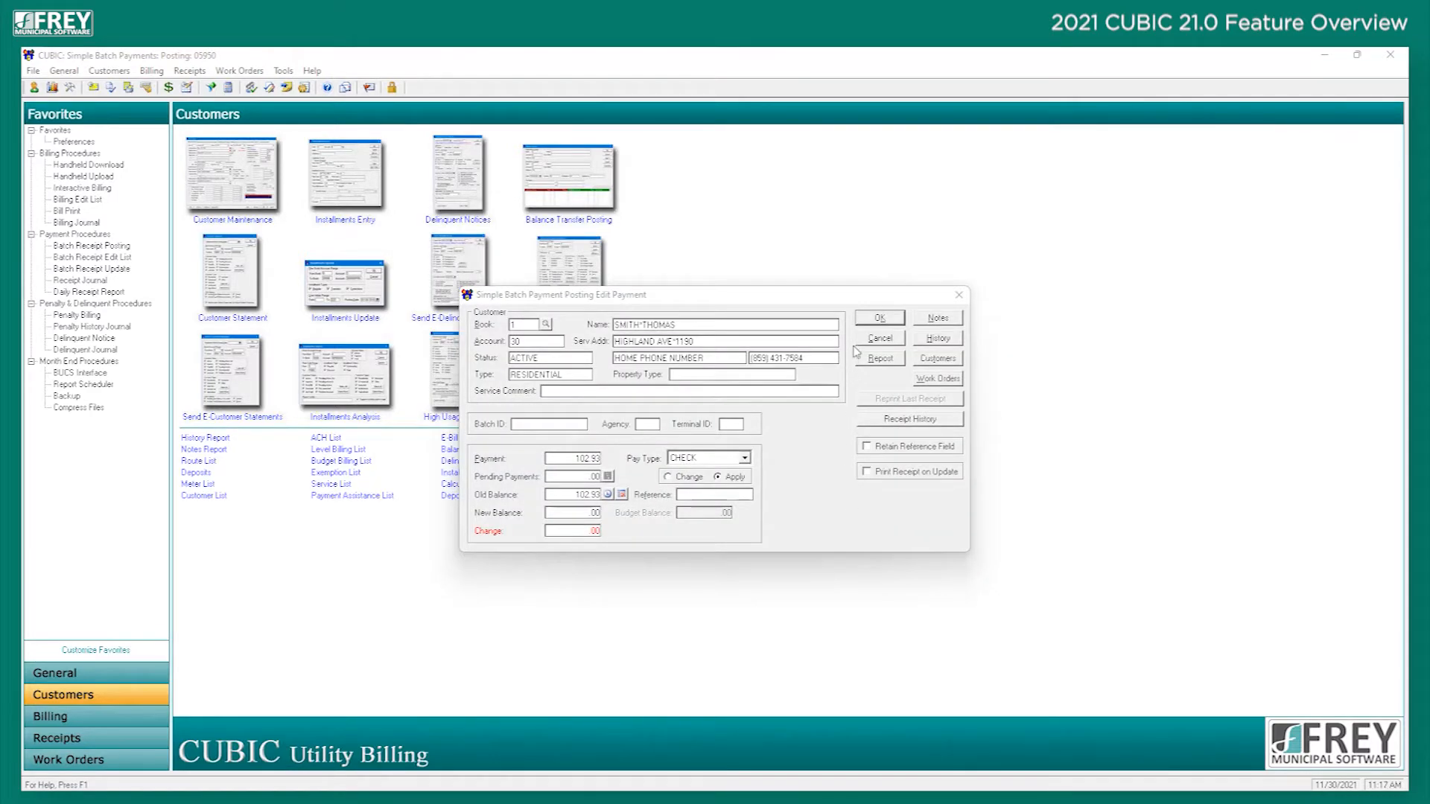
click(876, 341)
click(891, 573)
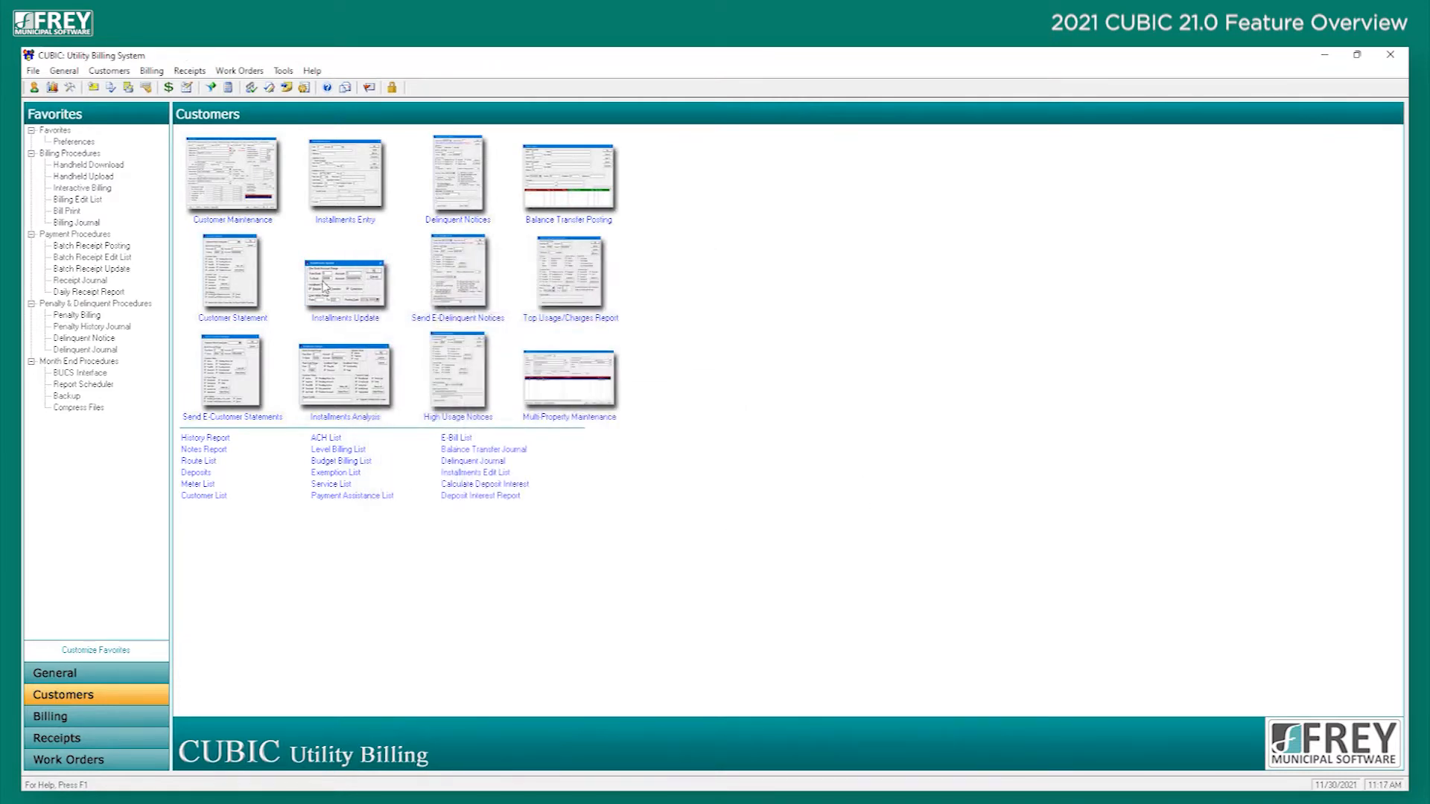
Open the Customer ACH List options from Customer Maintenance, enable returning to the options screen after the report finishes processing, and cancel.
click(256, 198)
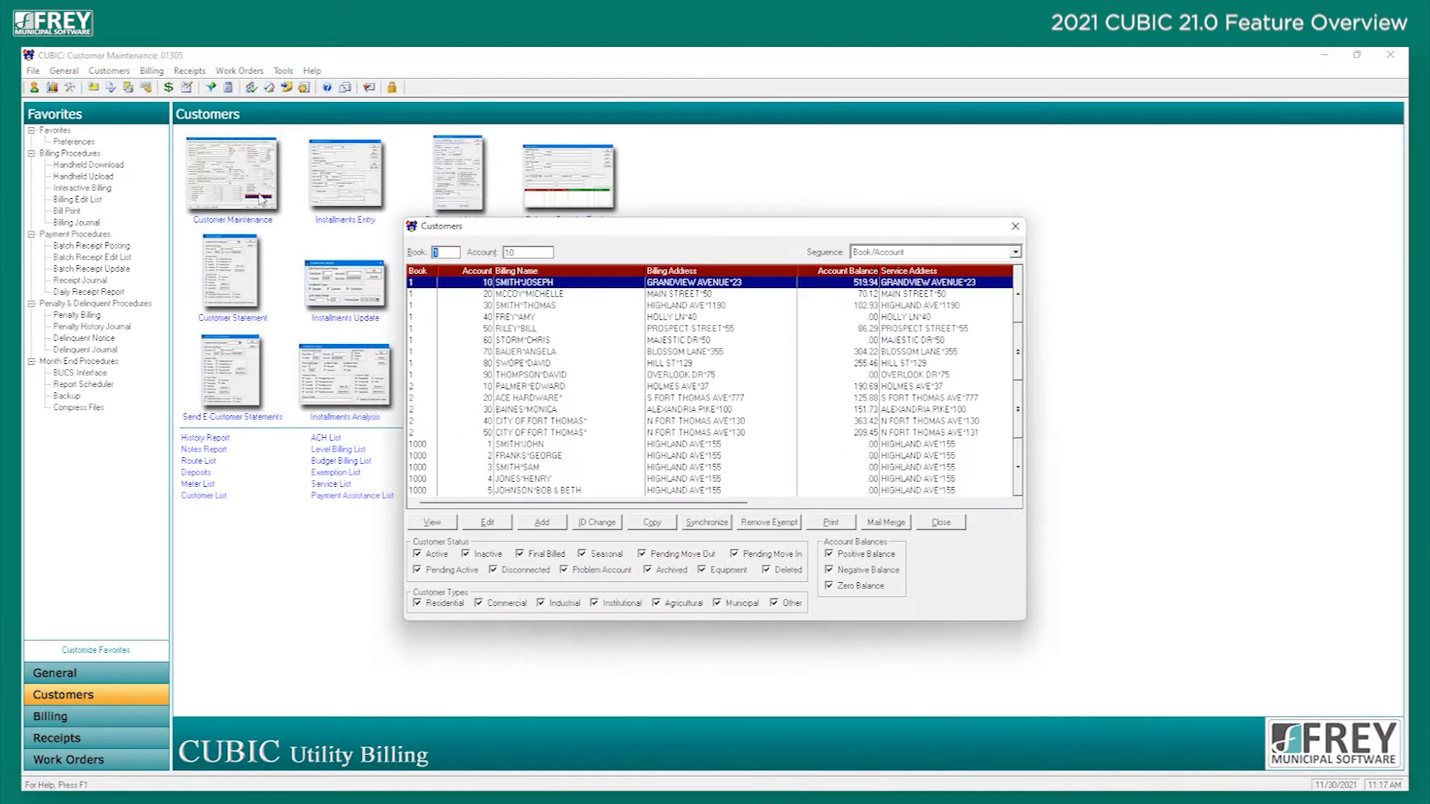
click(828, 523)
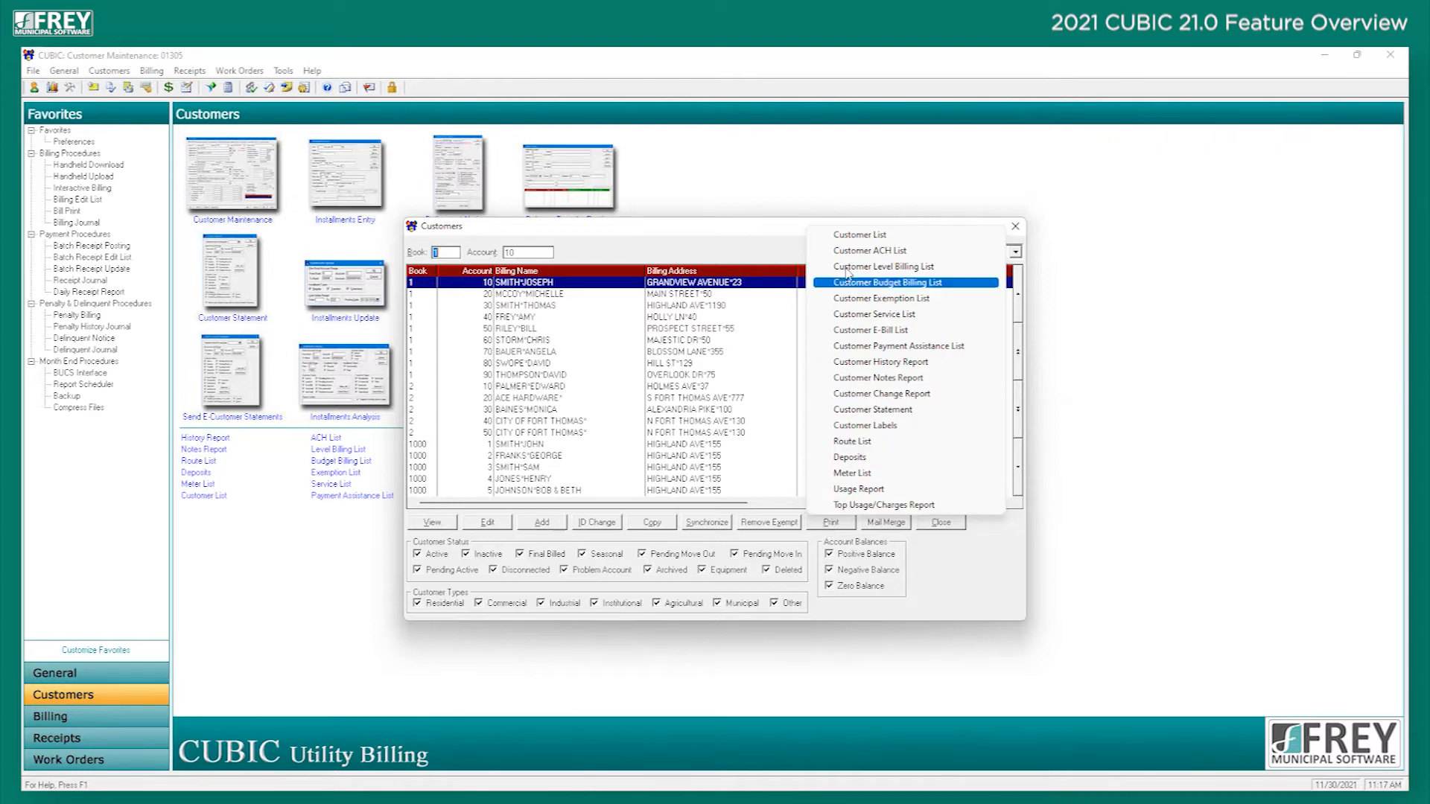
click(866, 251)
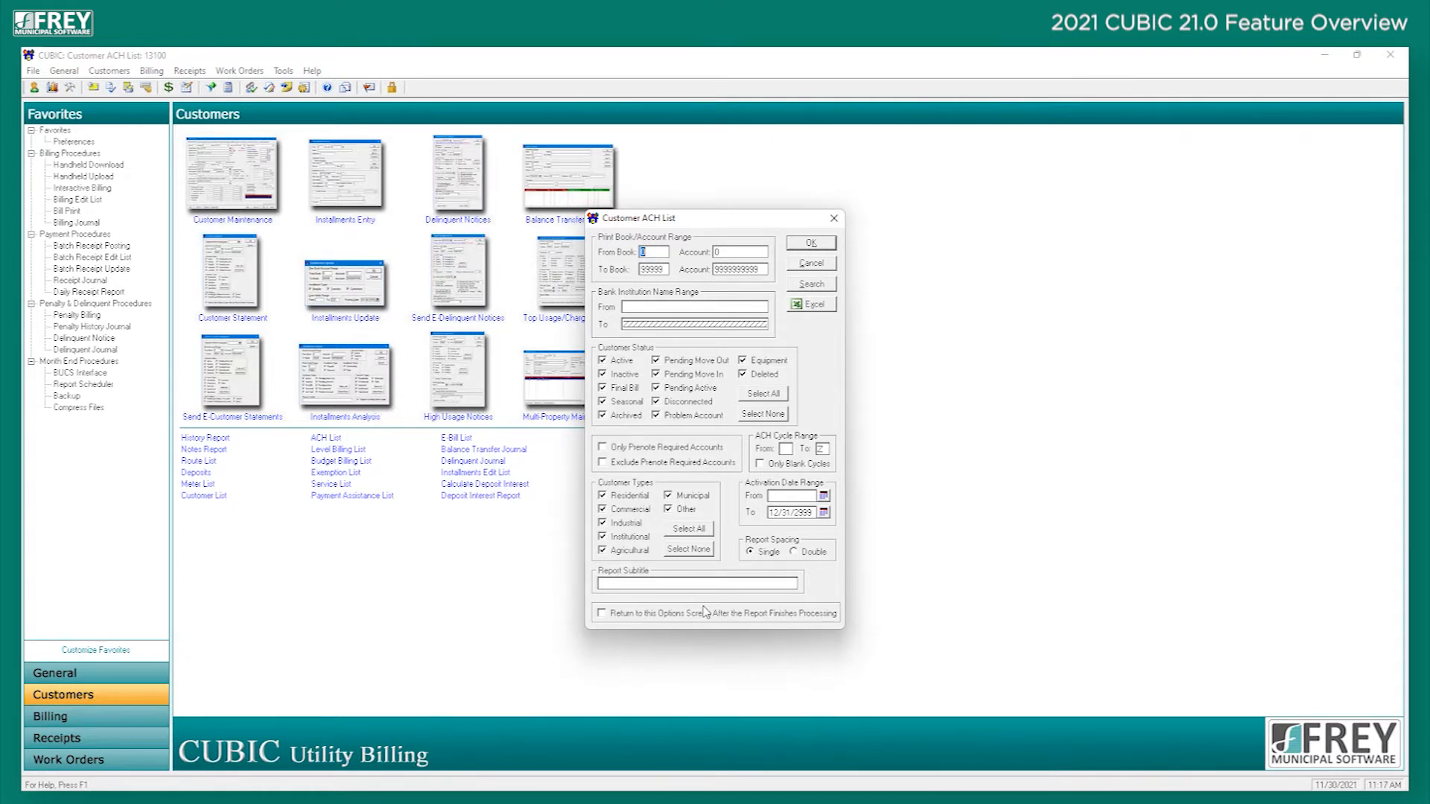
click(664, 614)
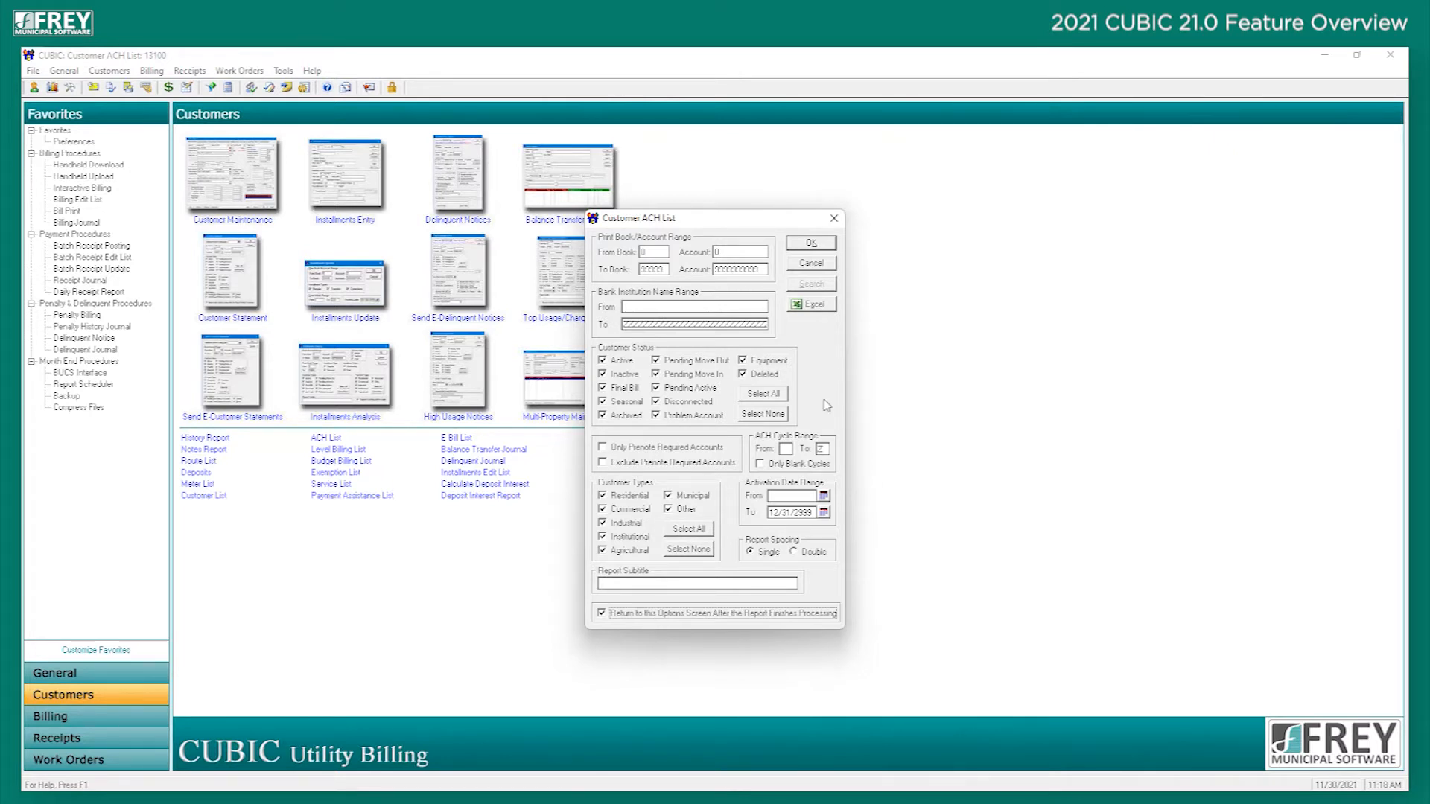
click(827, 266)
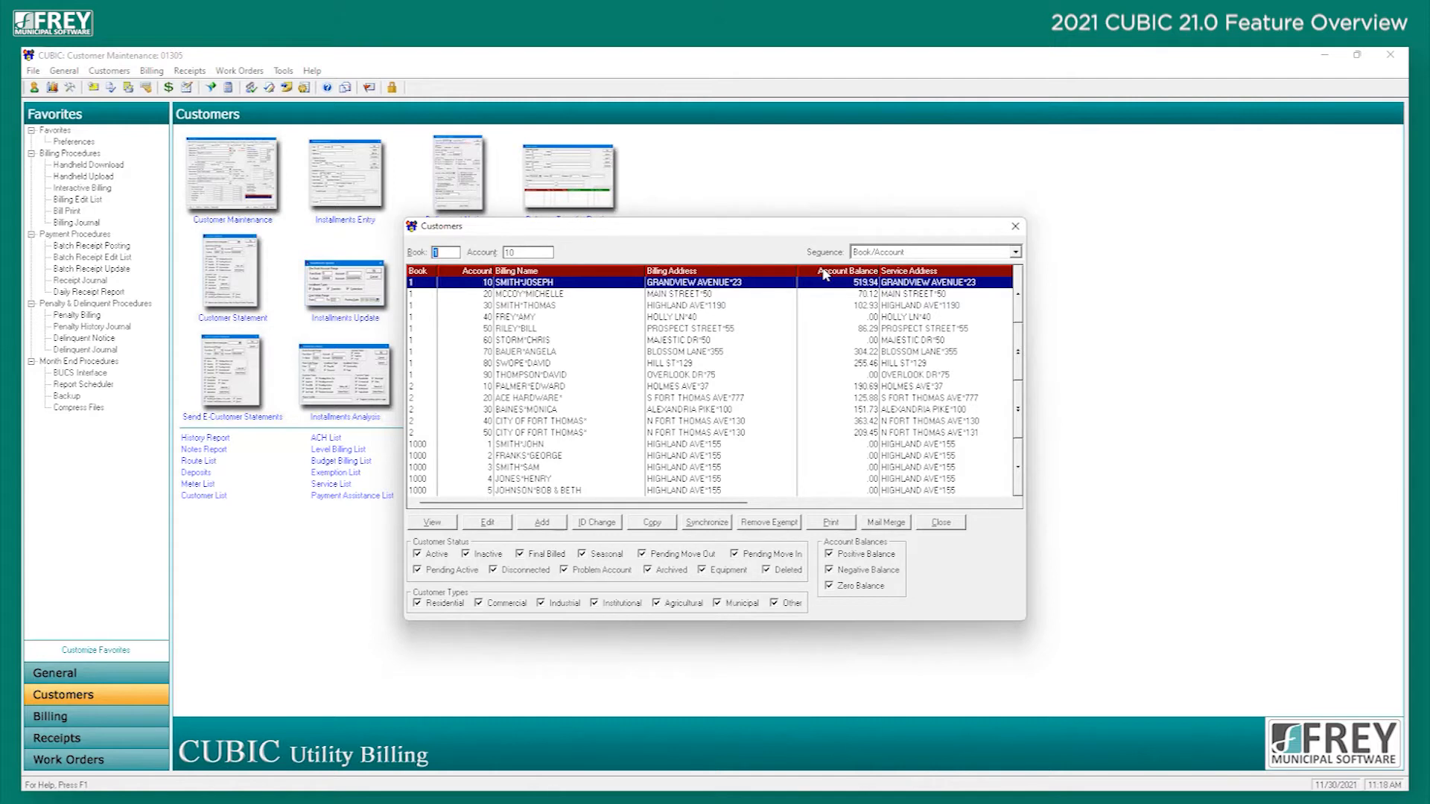
Open the Customer Budget Billing List options and base the balance range on Customer Balance.
click(827, 522)
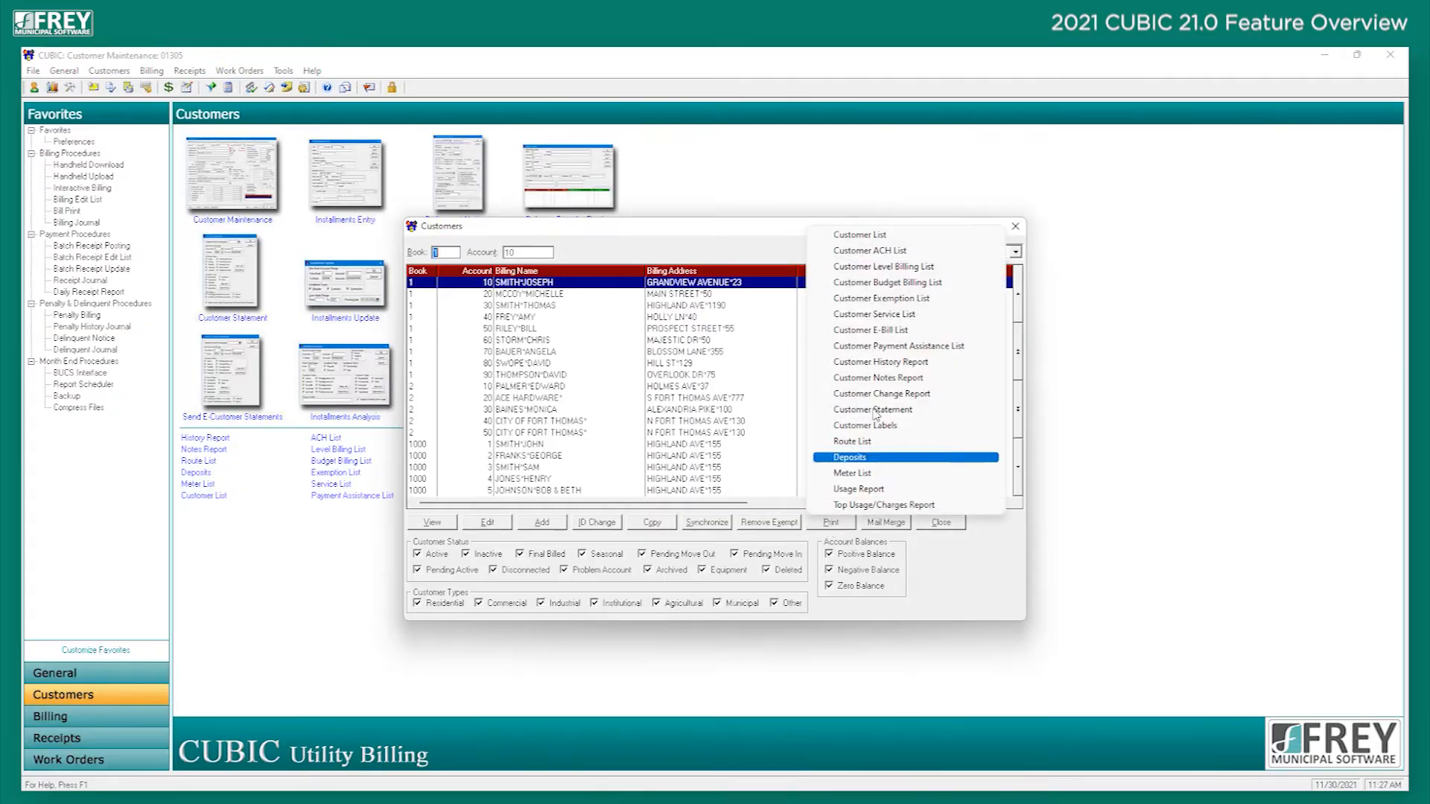
click(888, 285)
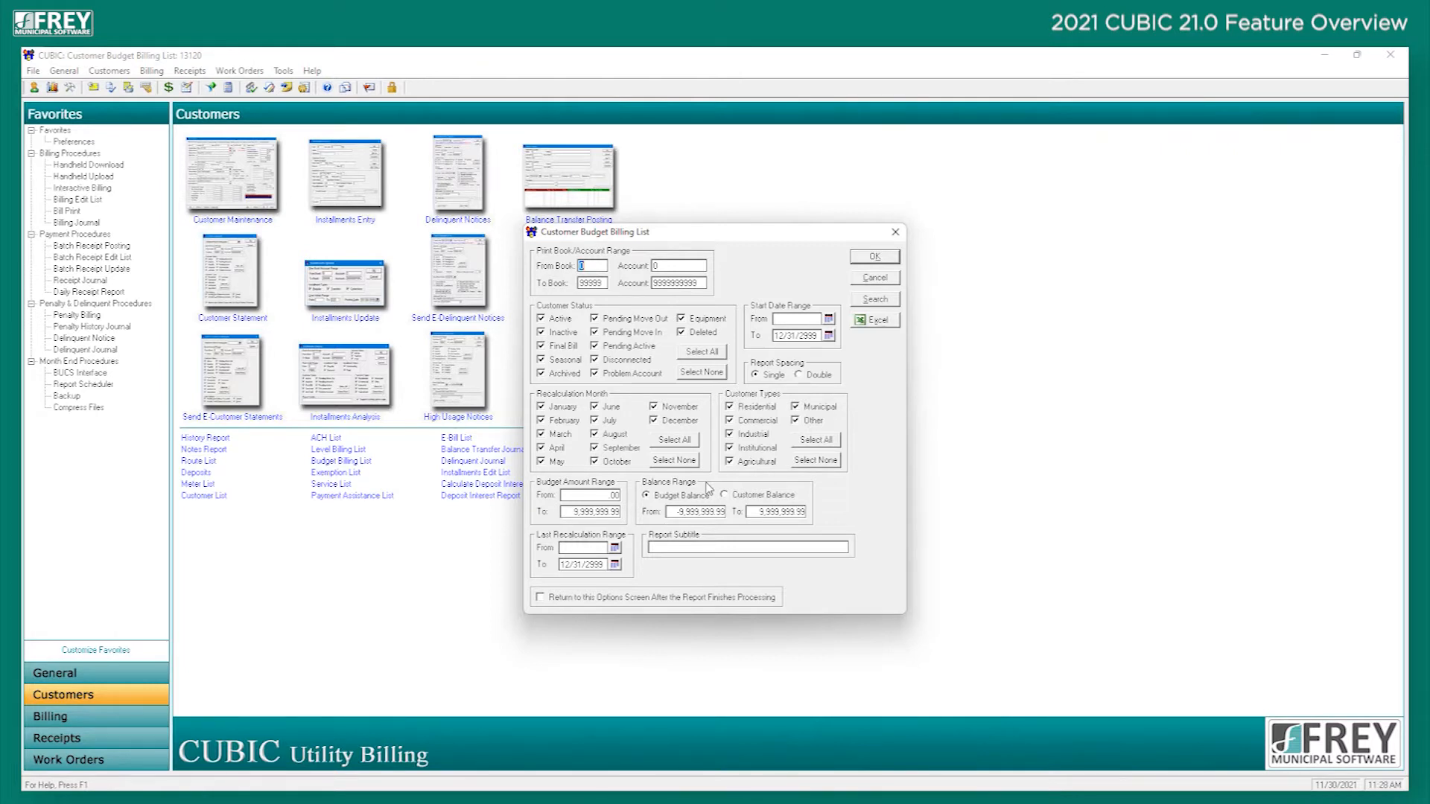
click(743, 499)
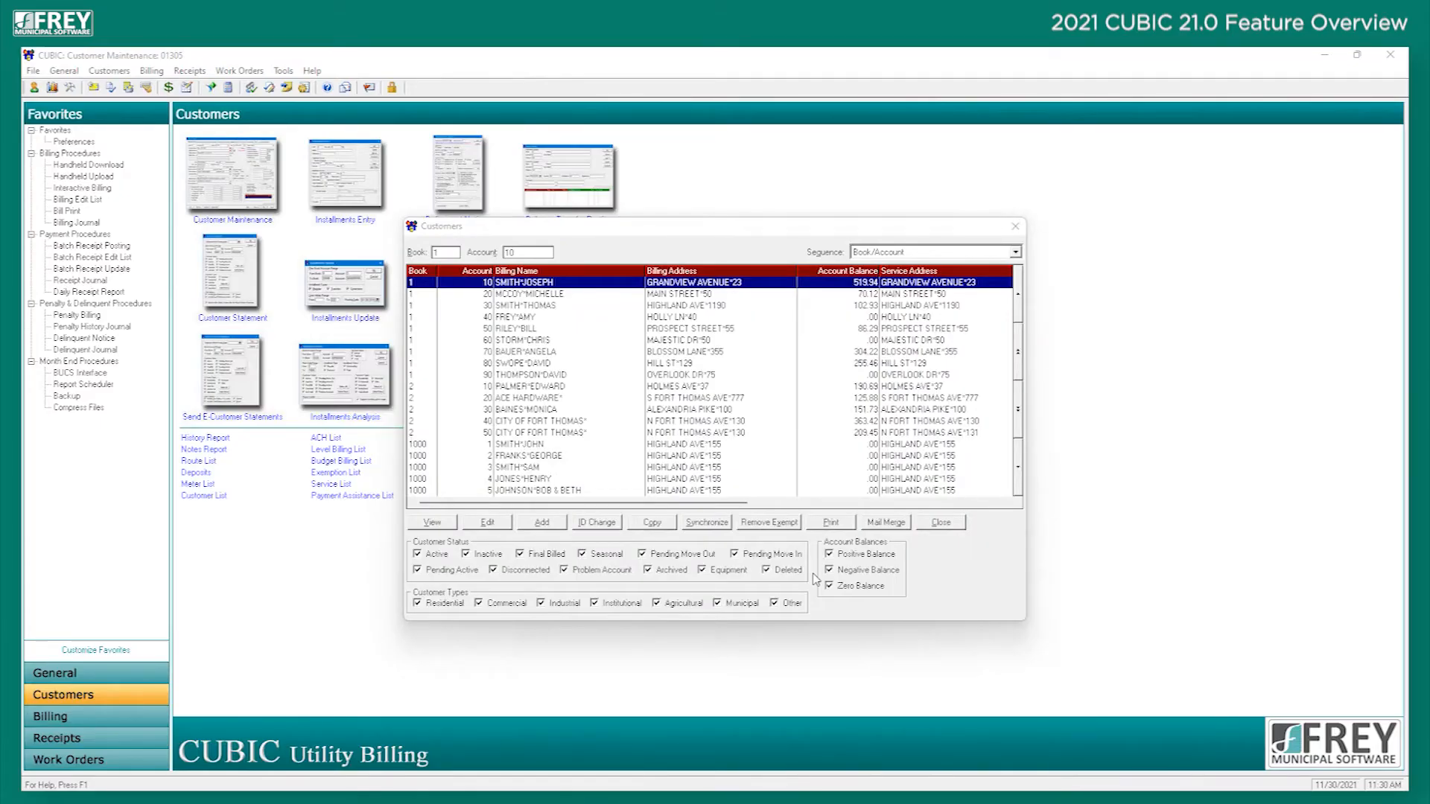
Open the Customer Exemption List options from the customer reports in Customer Maintenance.
click(834, 523)
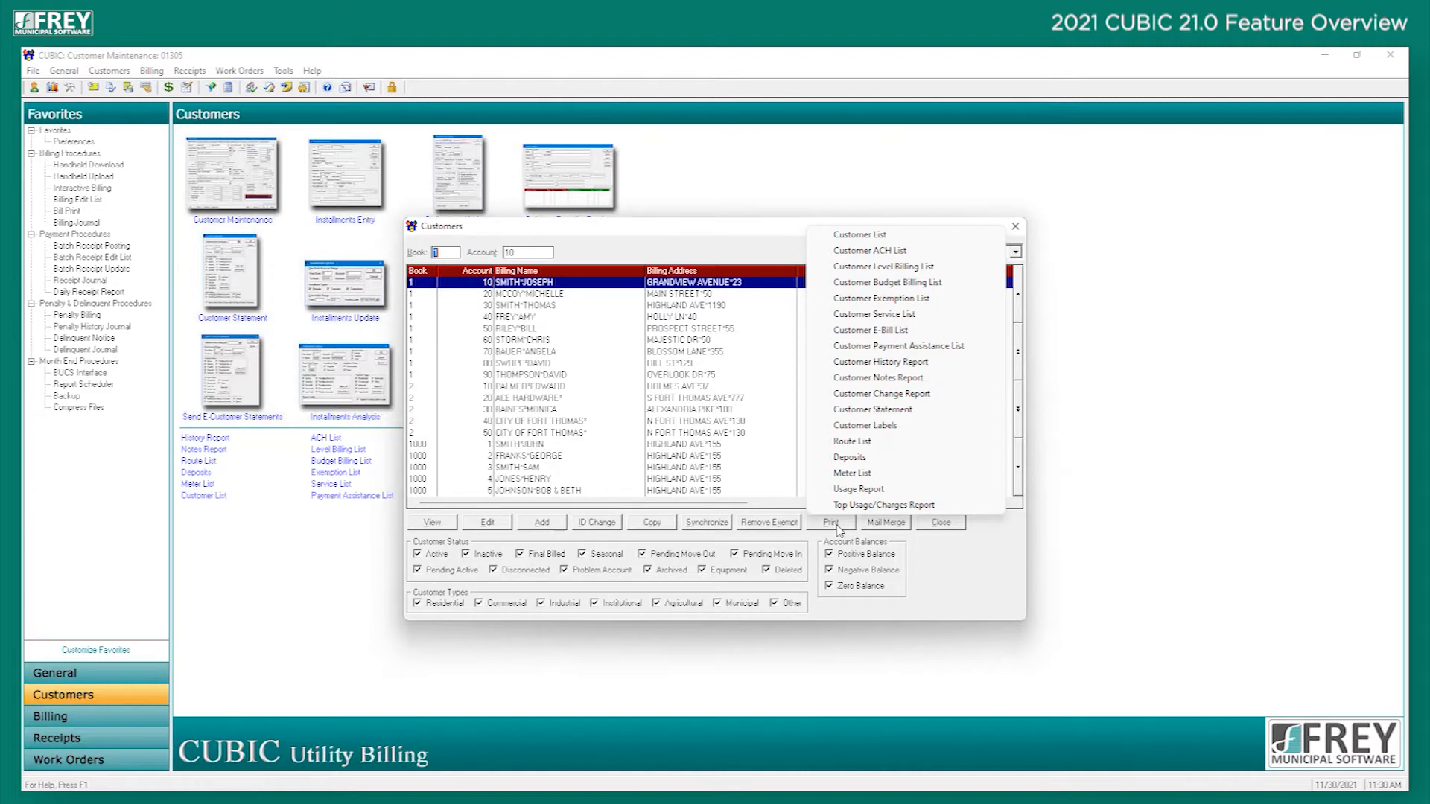
click(882, 299)
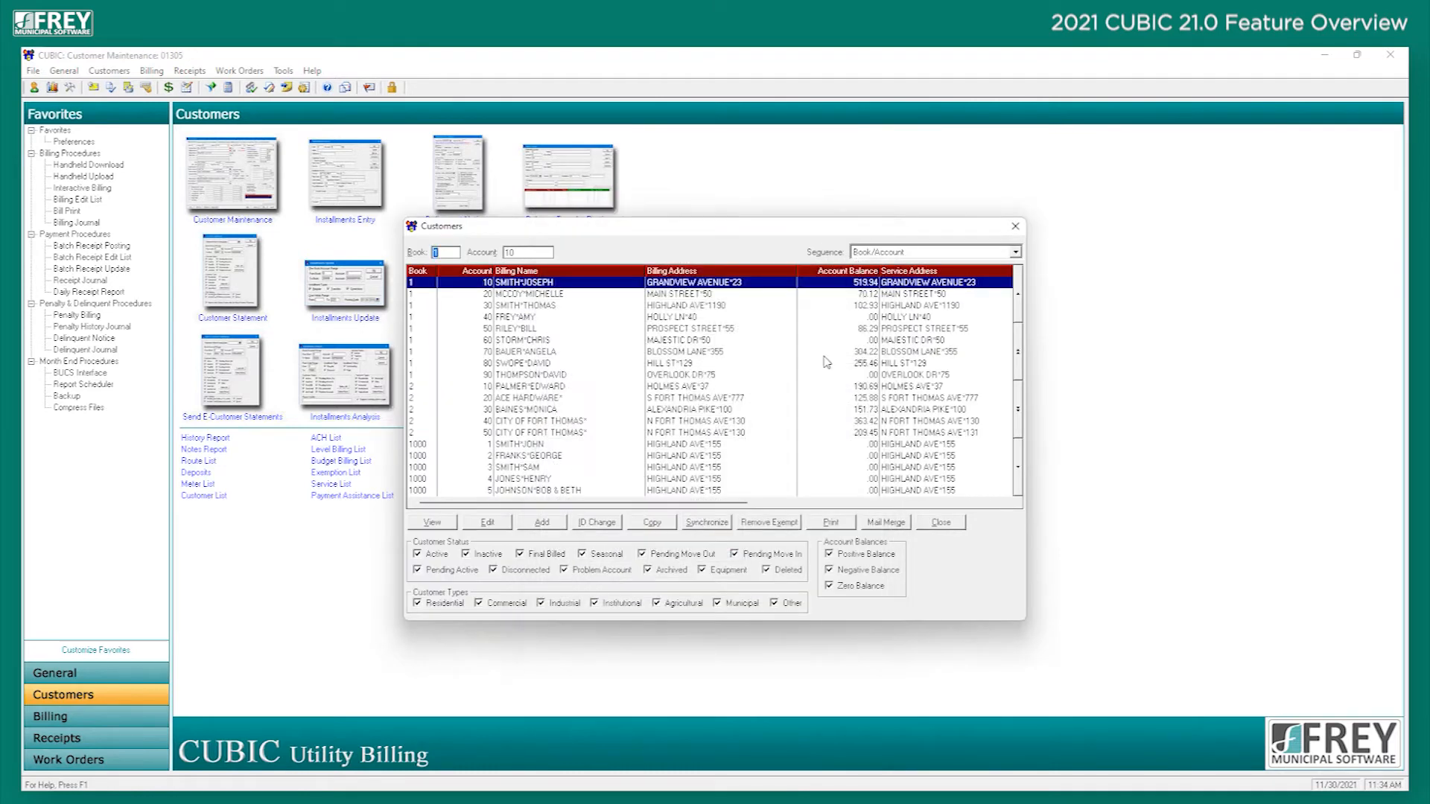
Open the Customer Statement options, pick the starting account through a customer search sequenced by Billing Address, and cancel the statement.
click(822, 525)
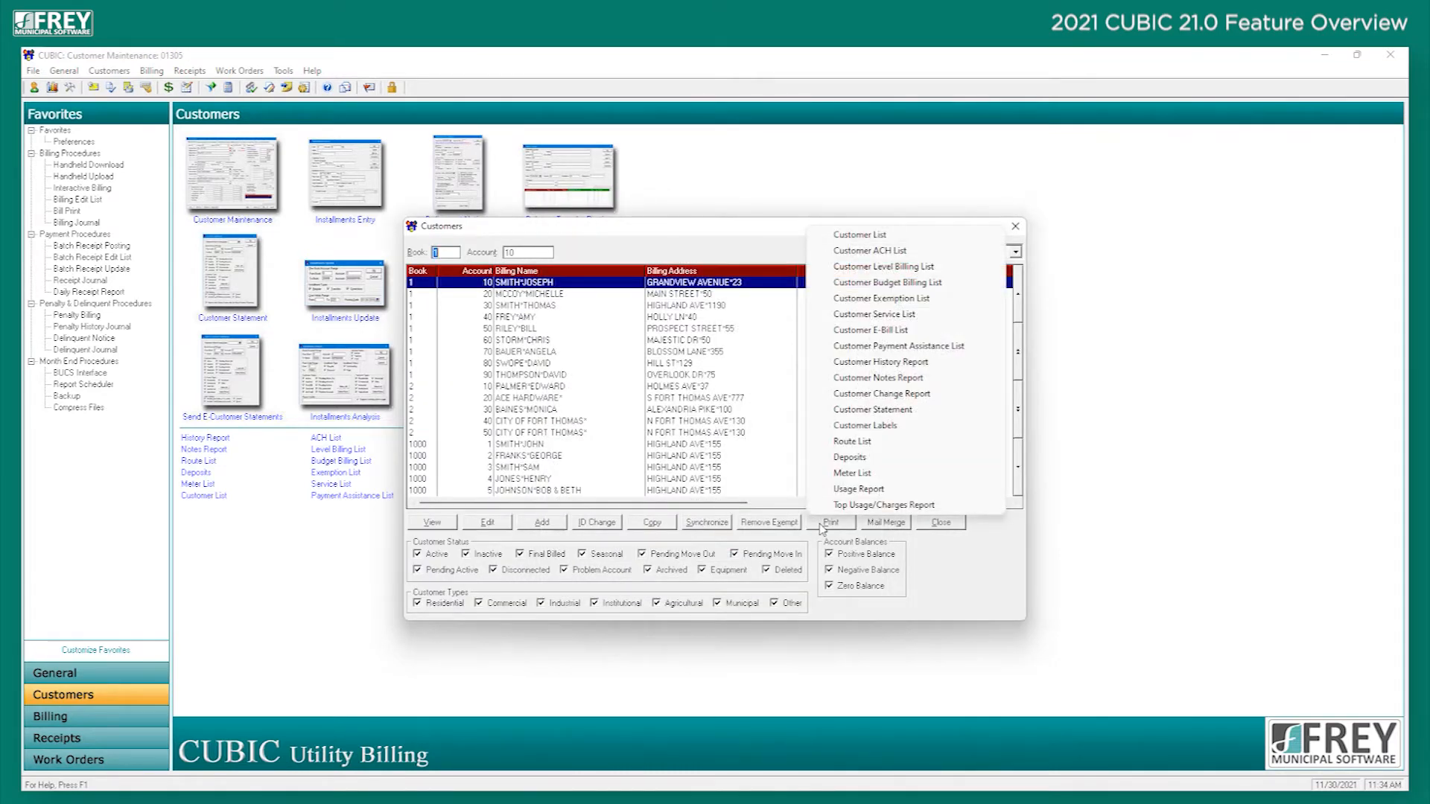
click(911, 418)
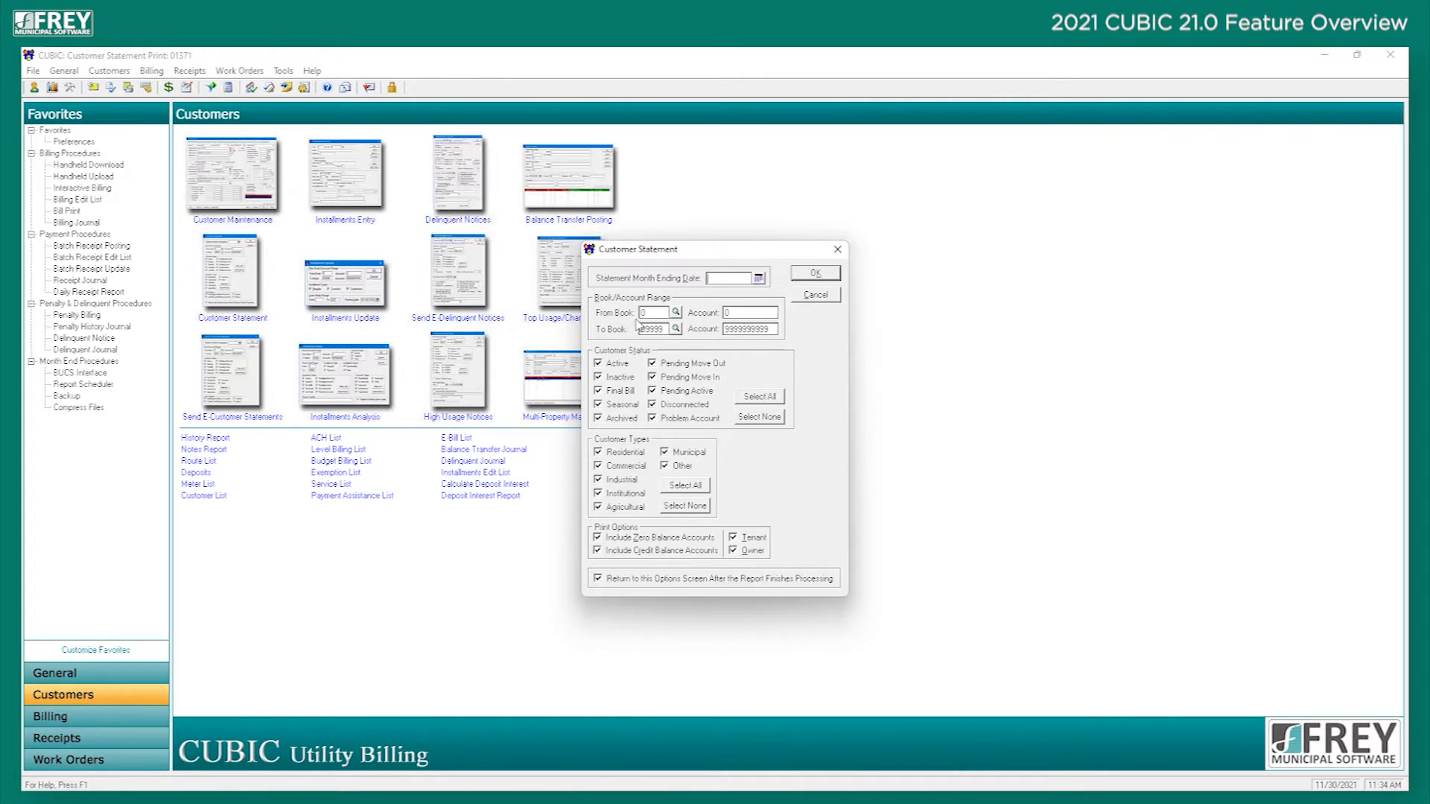
click(676, 314)
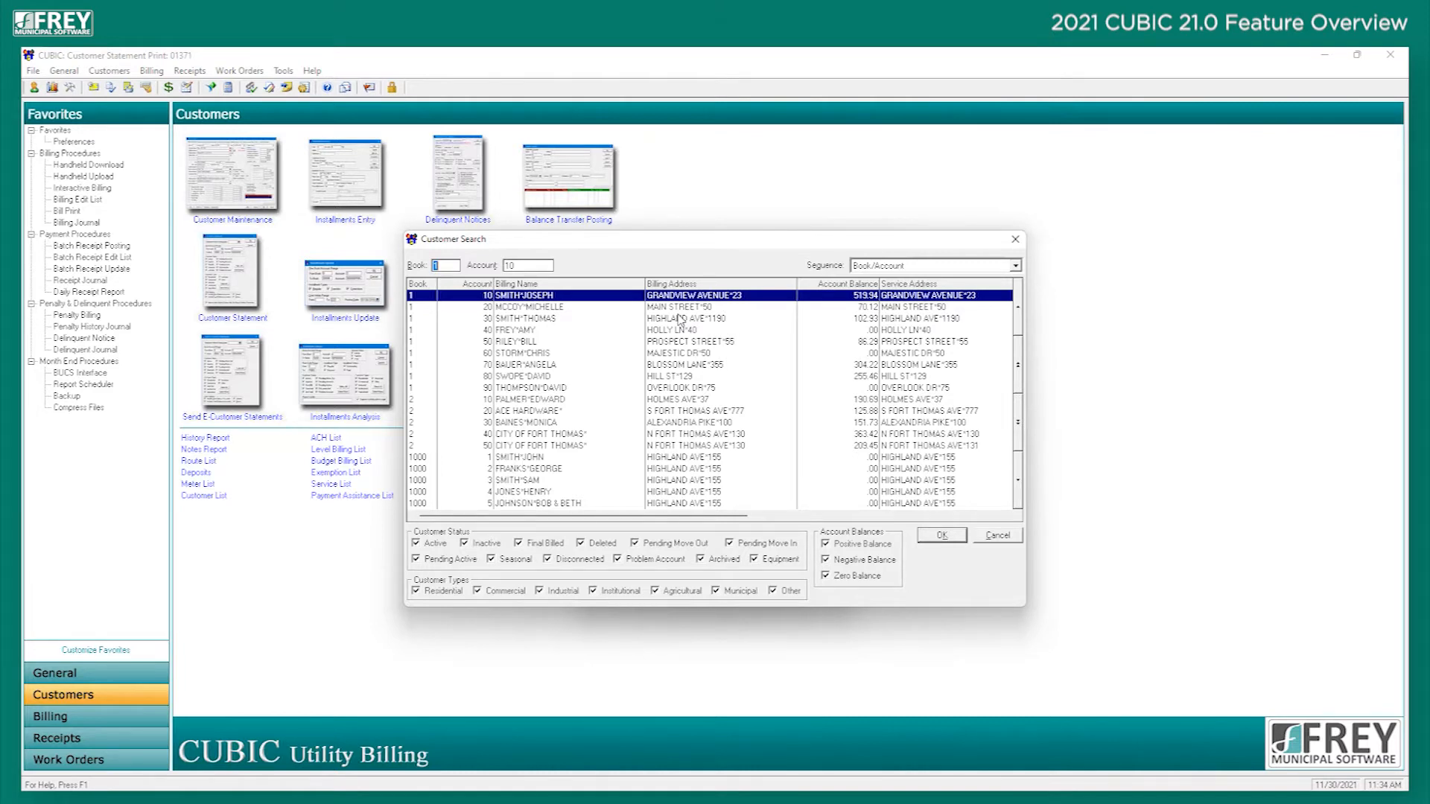
click(971, 267)
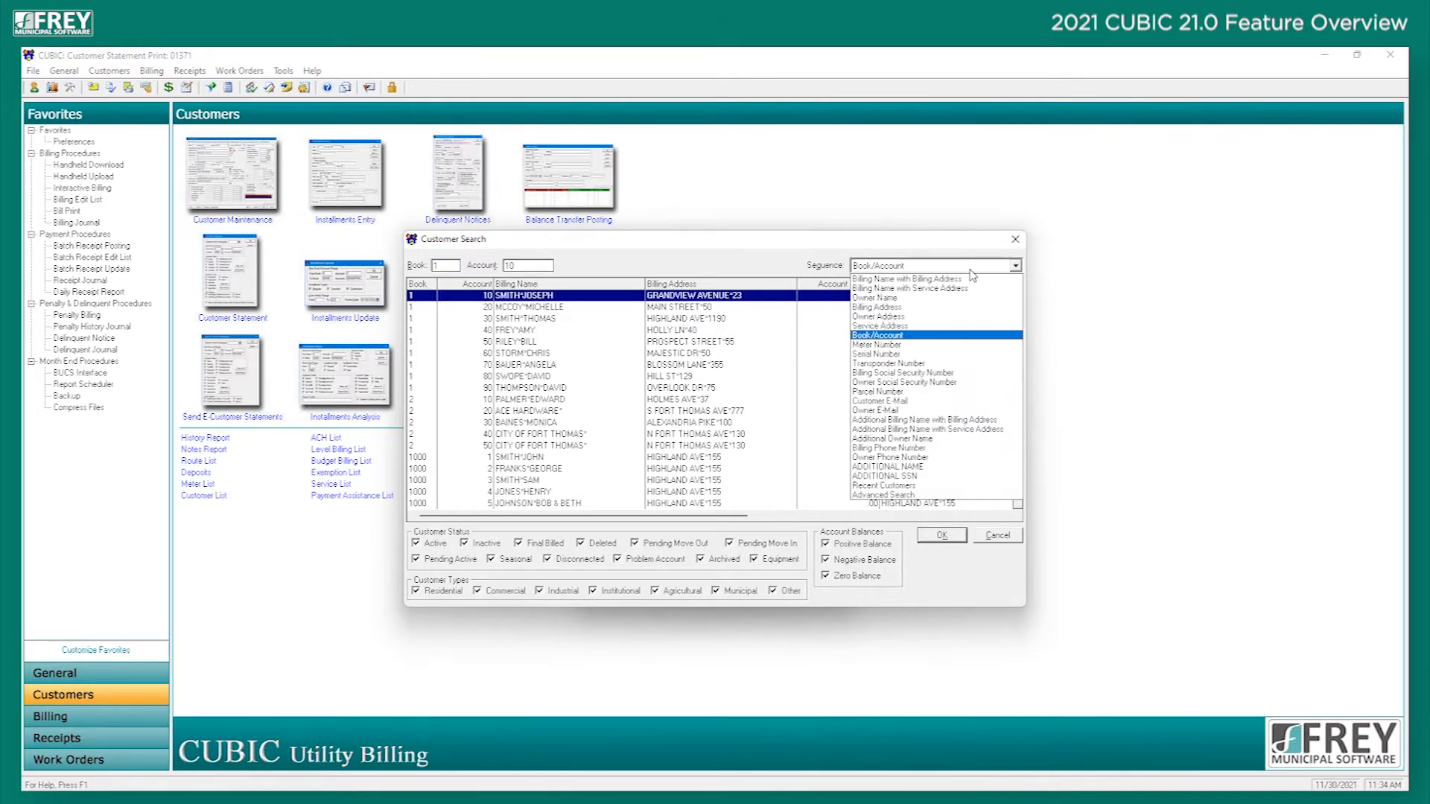
click(924, 313)
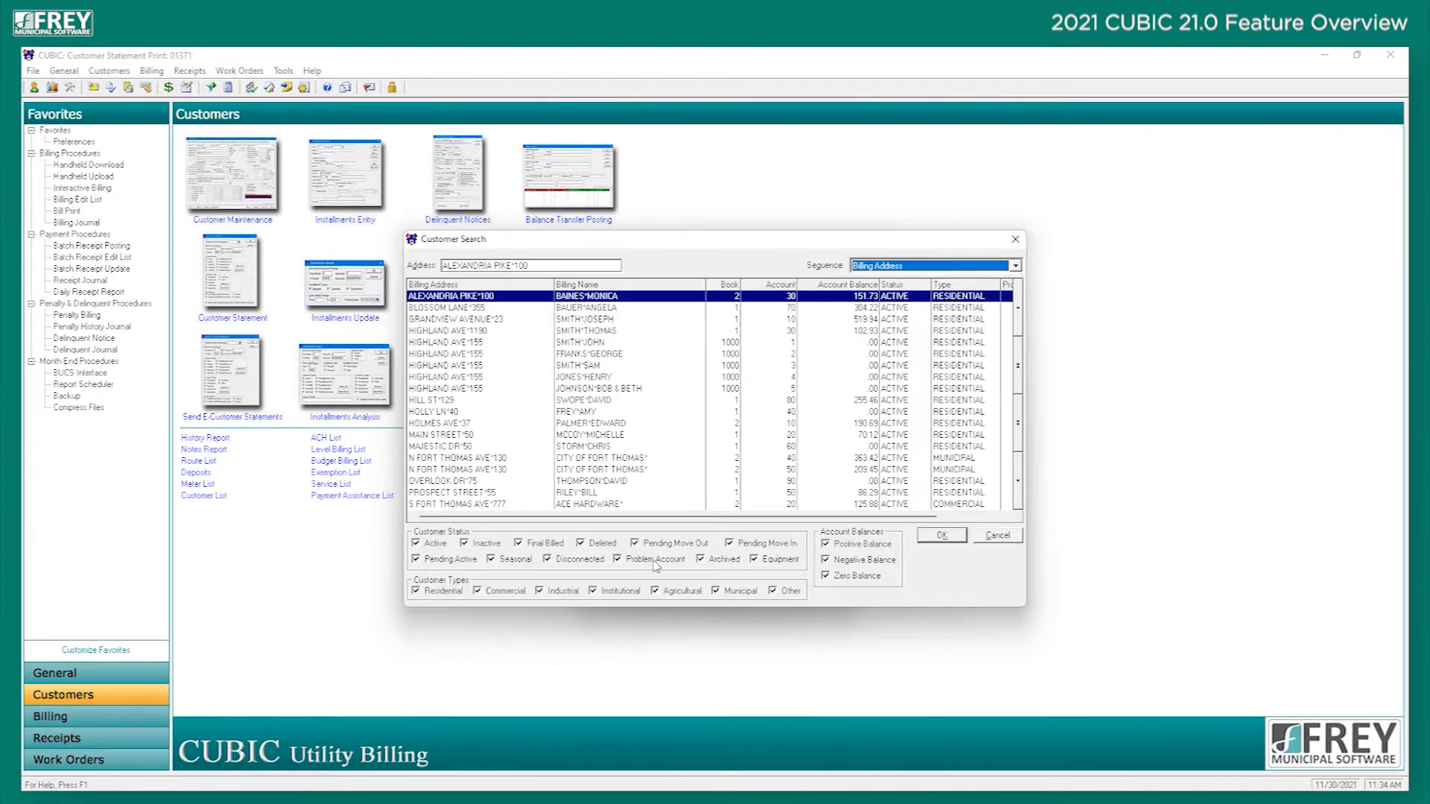
double_click(498, 332)
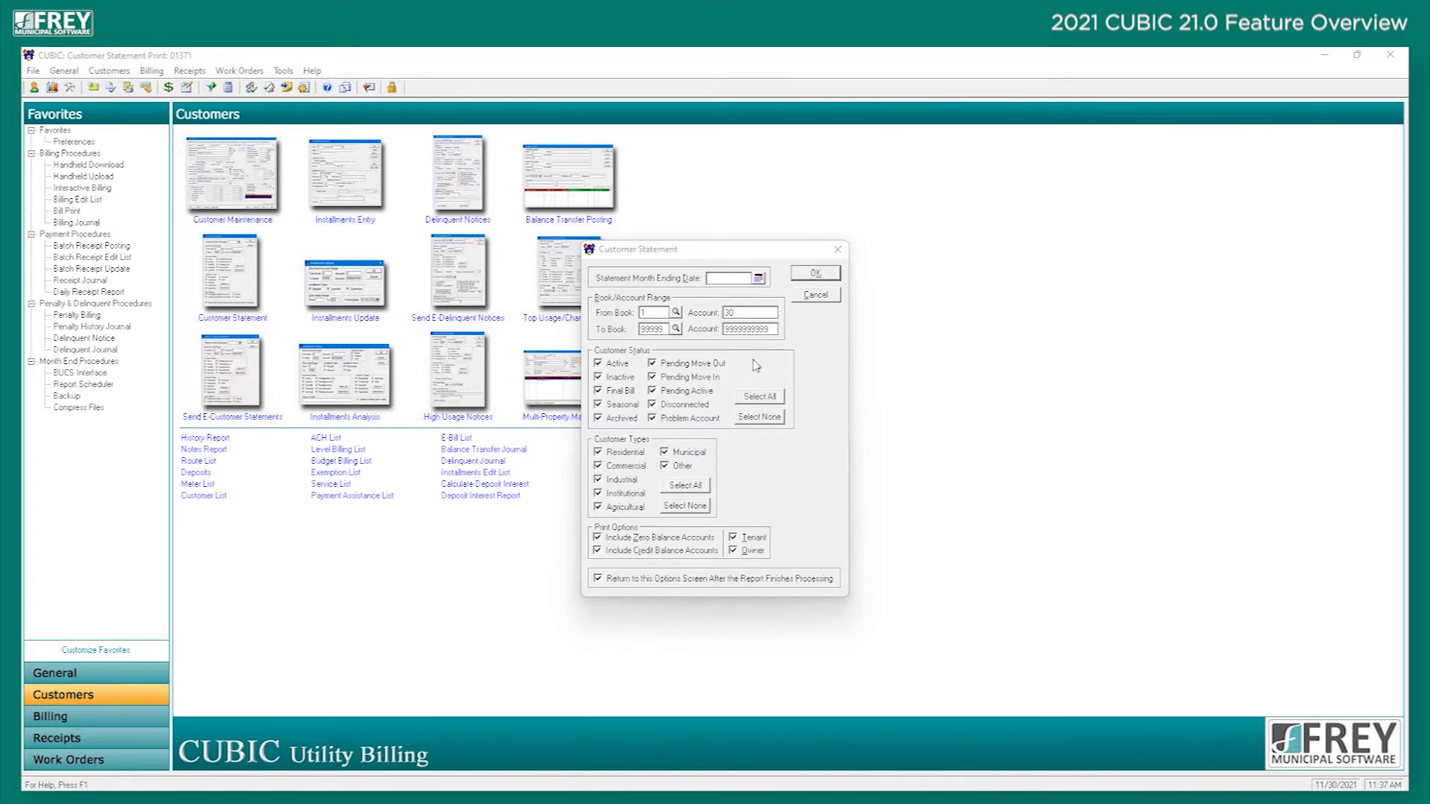
click(822, 299)
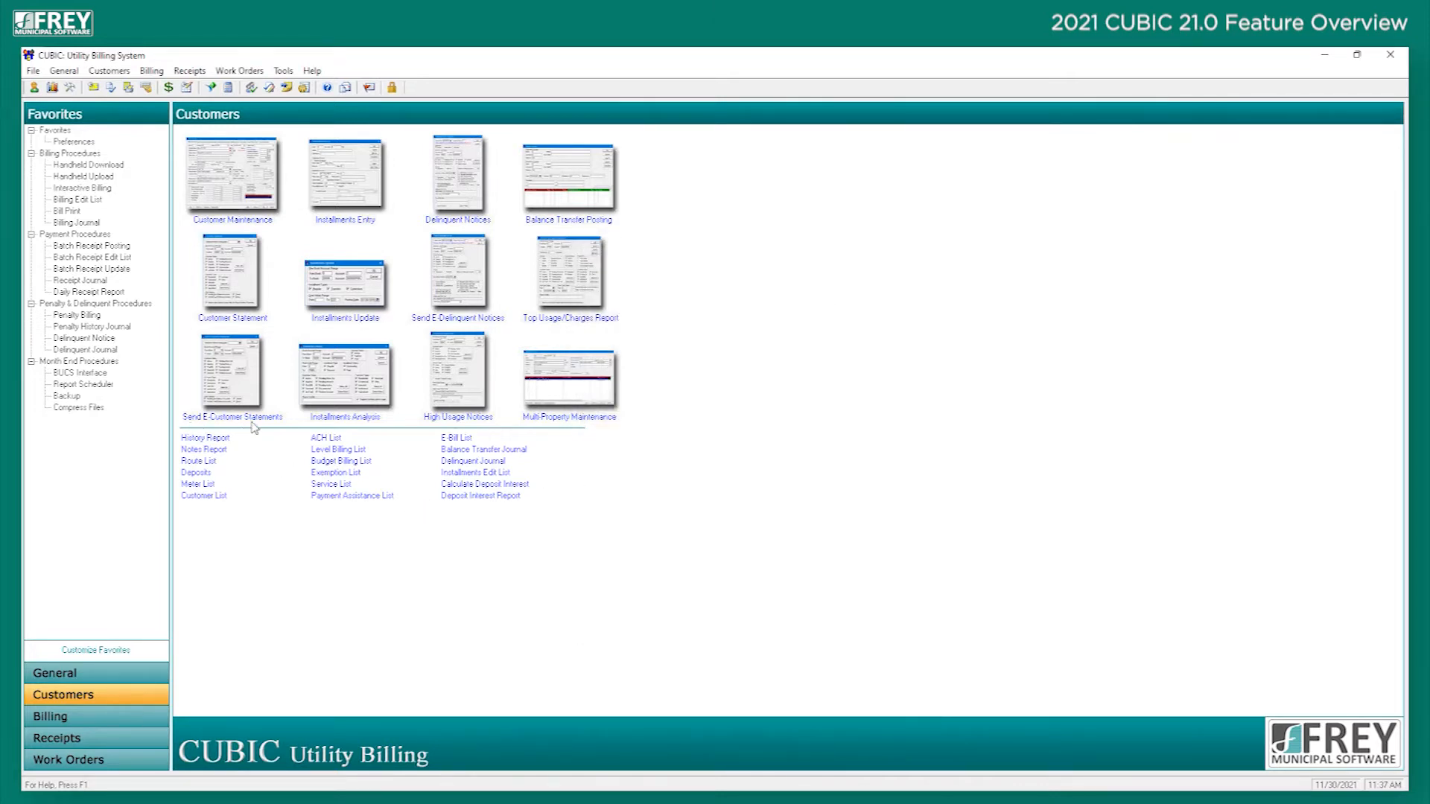
Look over the Send E-Customer Statements options, including the account range search, and cancel them.
click(252, 391)
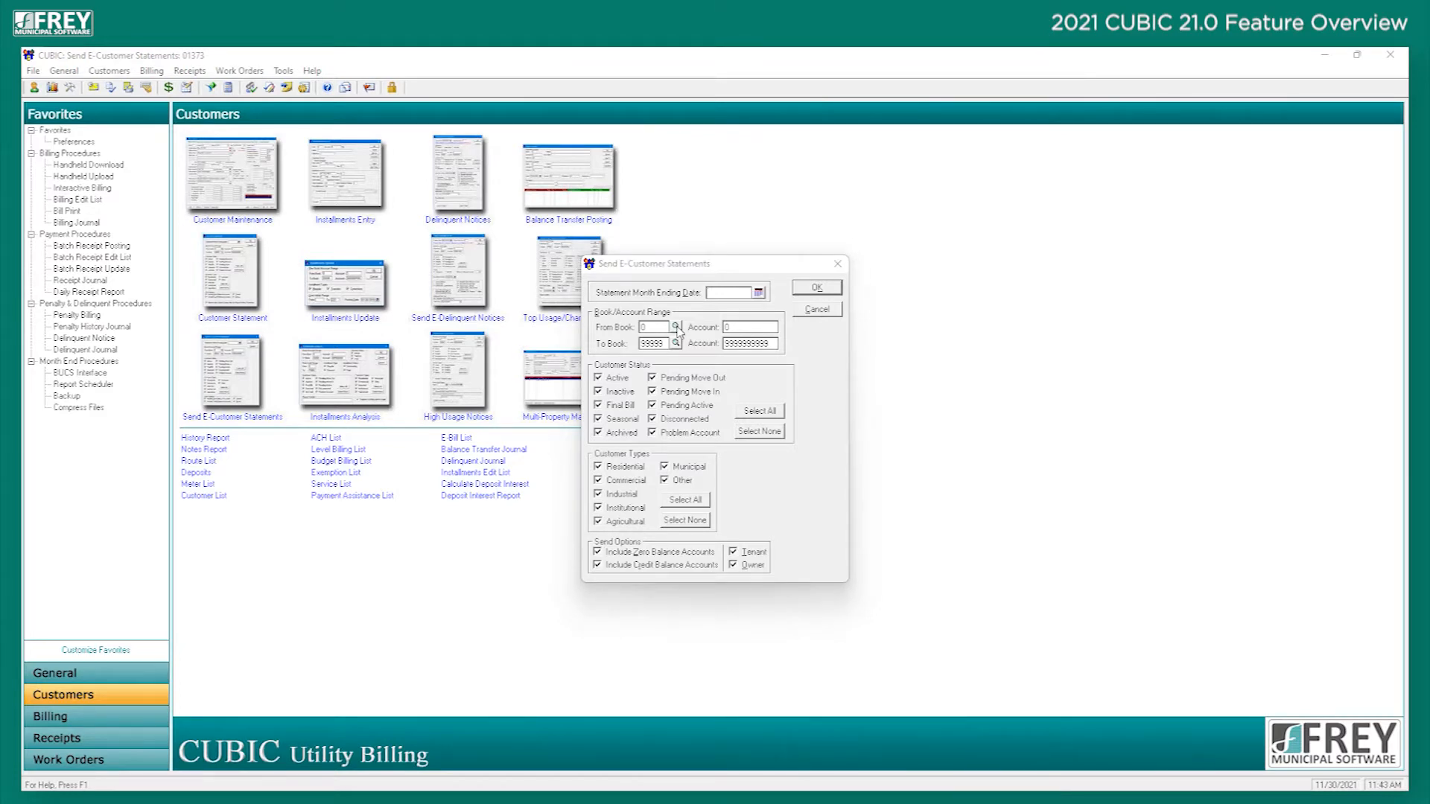
click(817, 310)
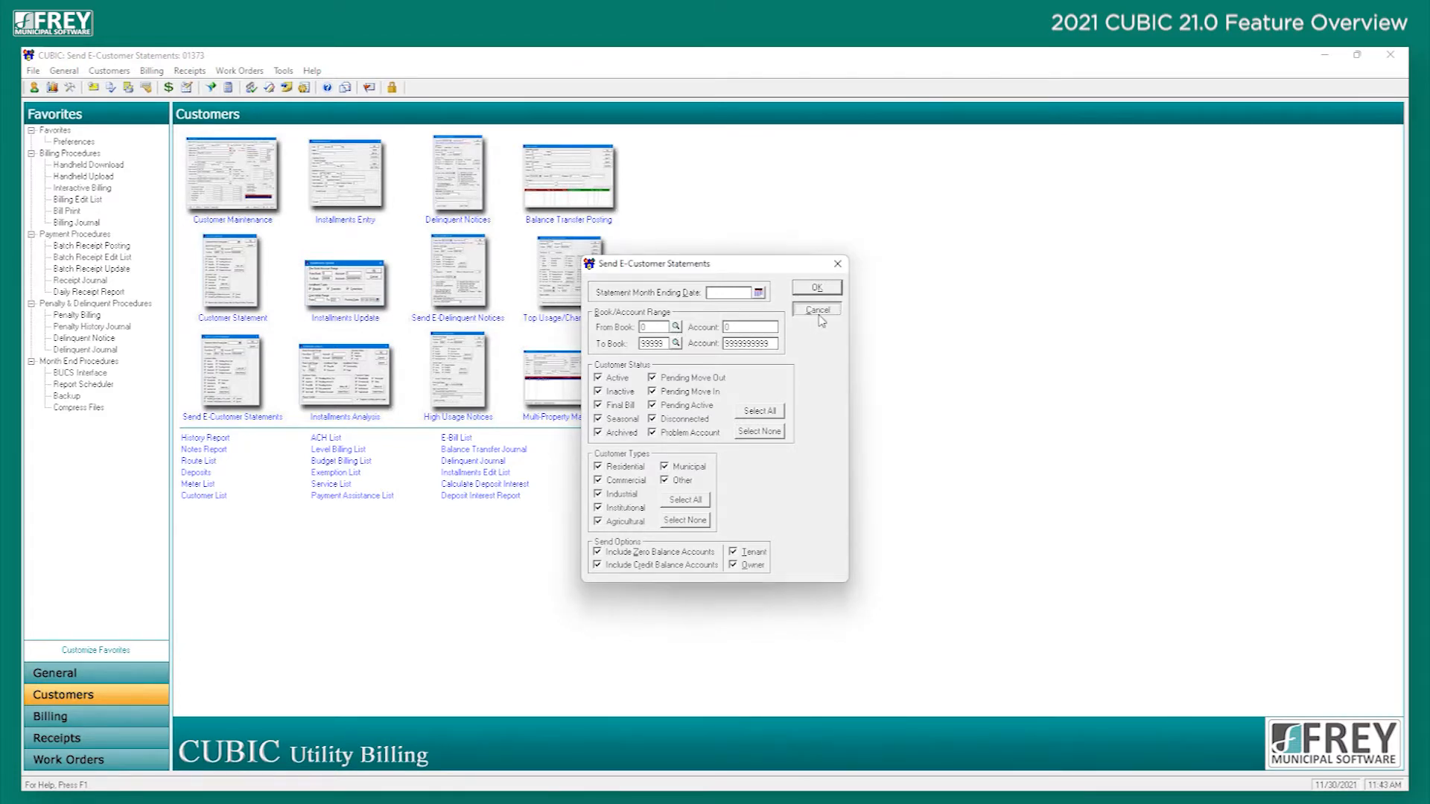
Examine the newest bill in the third customer's Bill/Pay History from Customer Maintenance, and close the customer record and list.
click(254, 190)
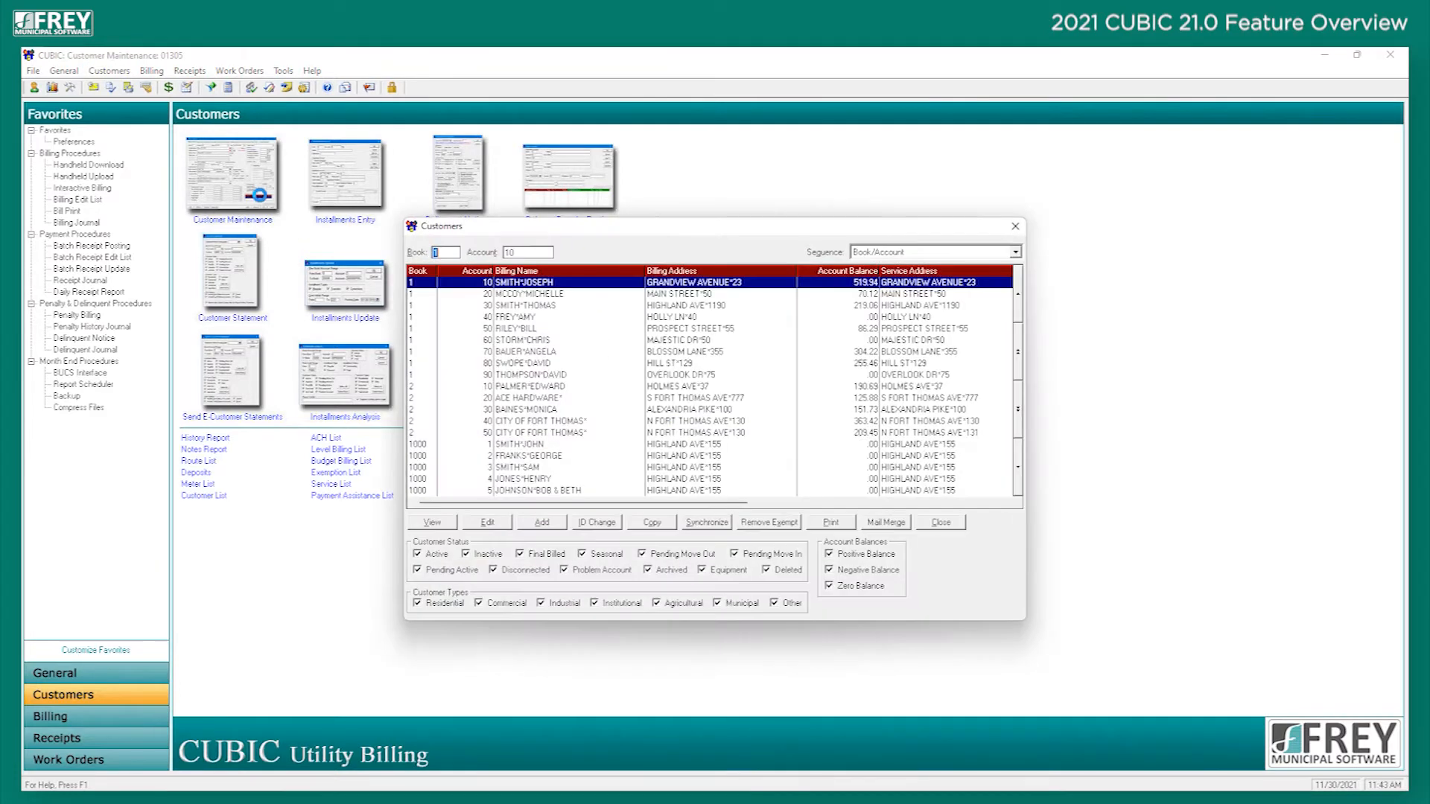
double_click(519, 305)
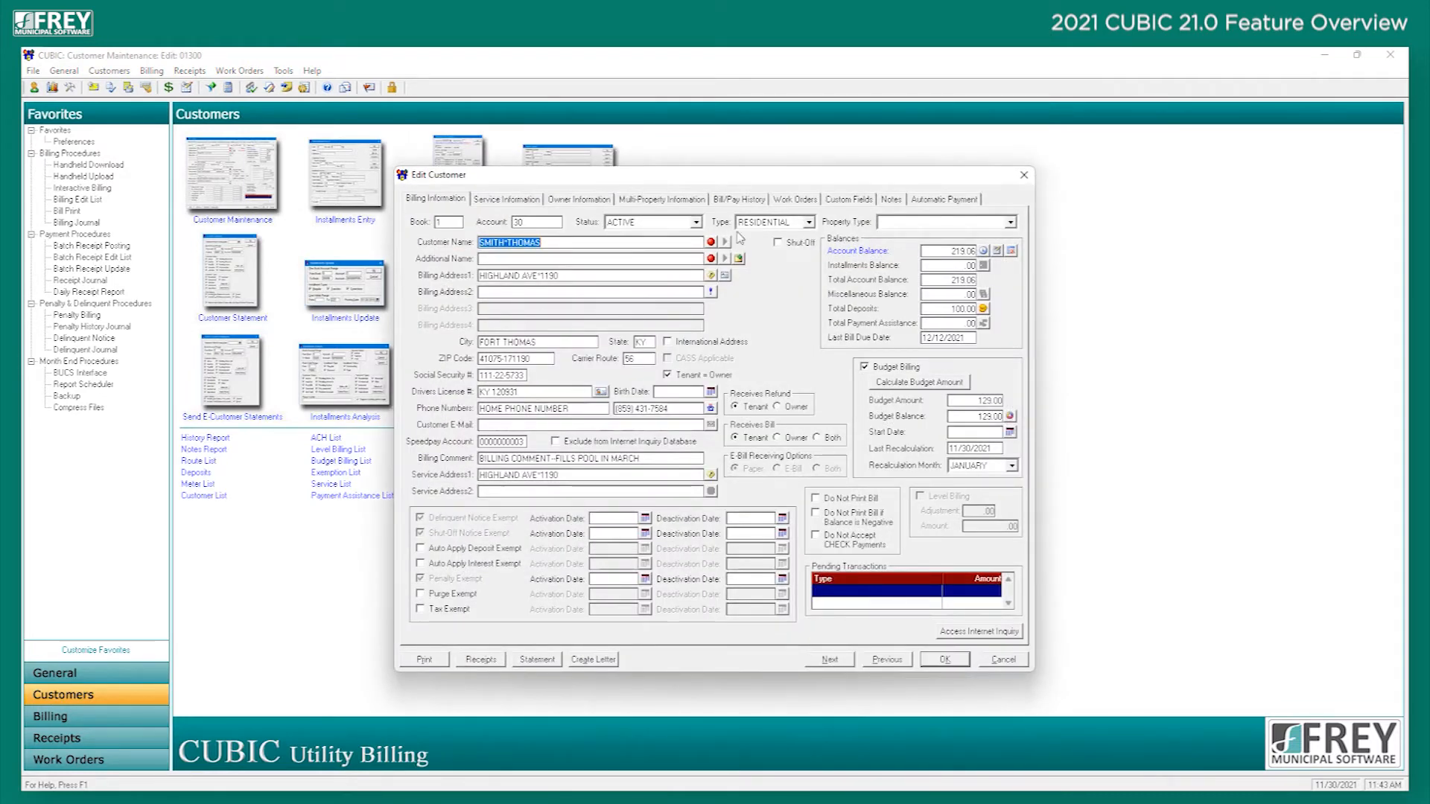
click(741, 203)
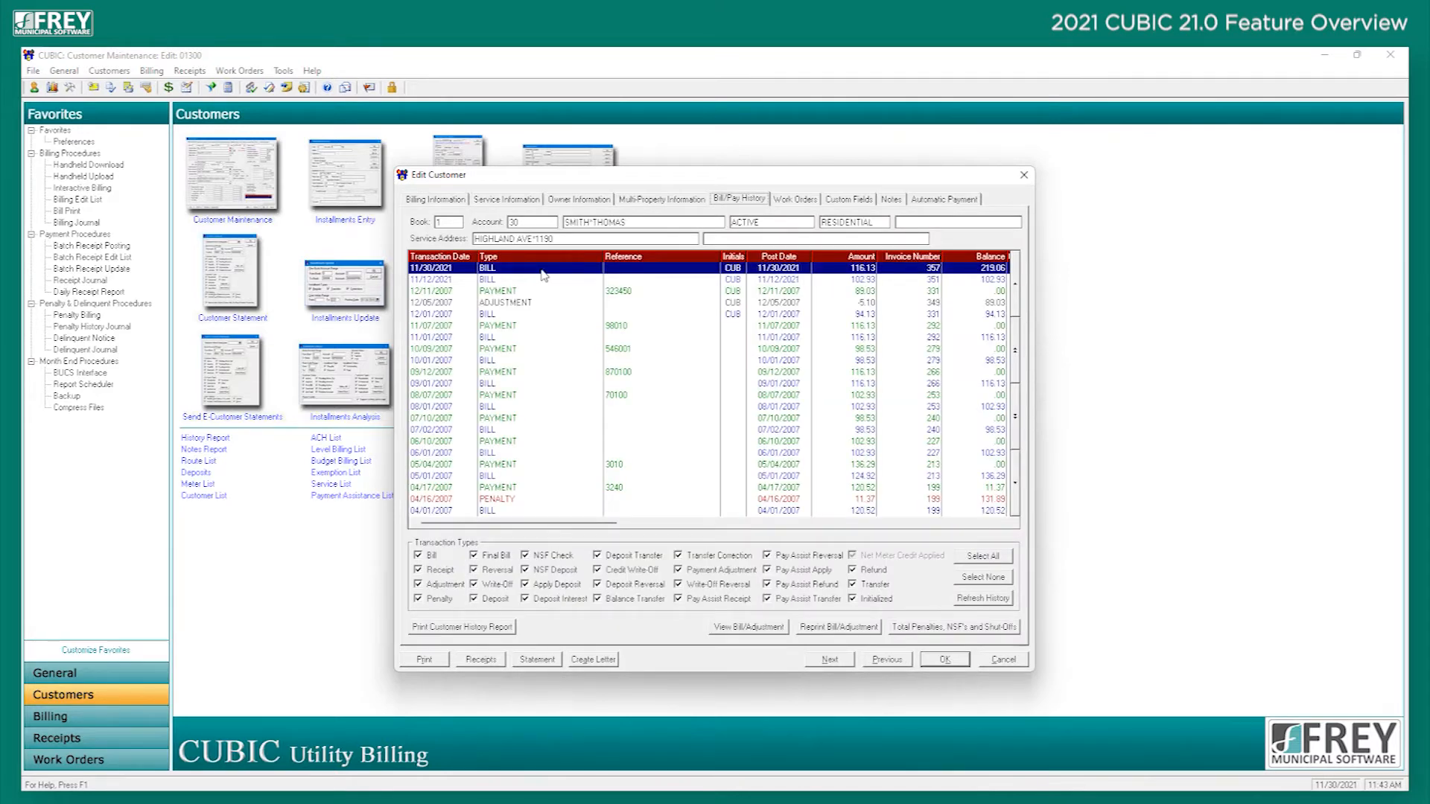
double_click(542, 271)
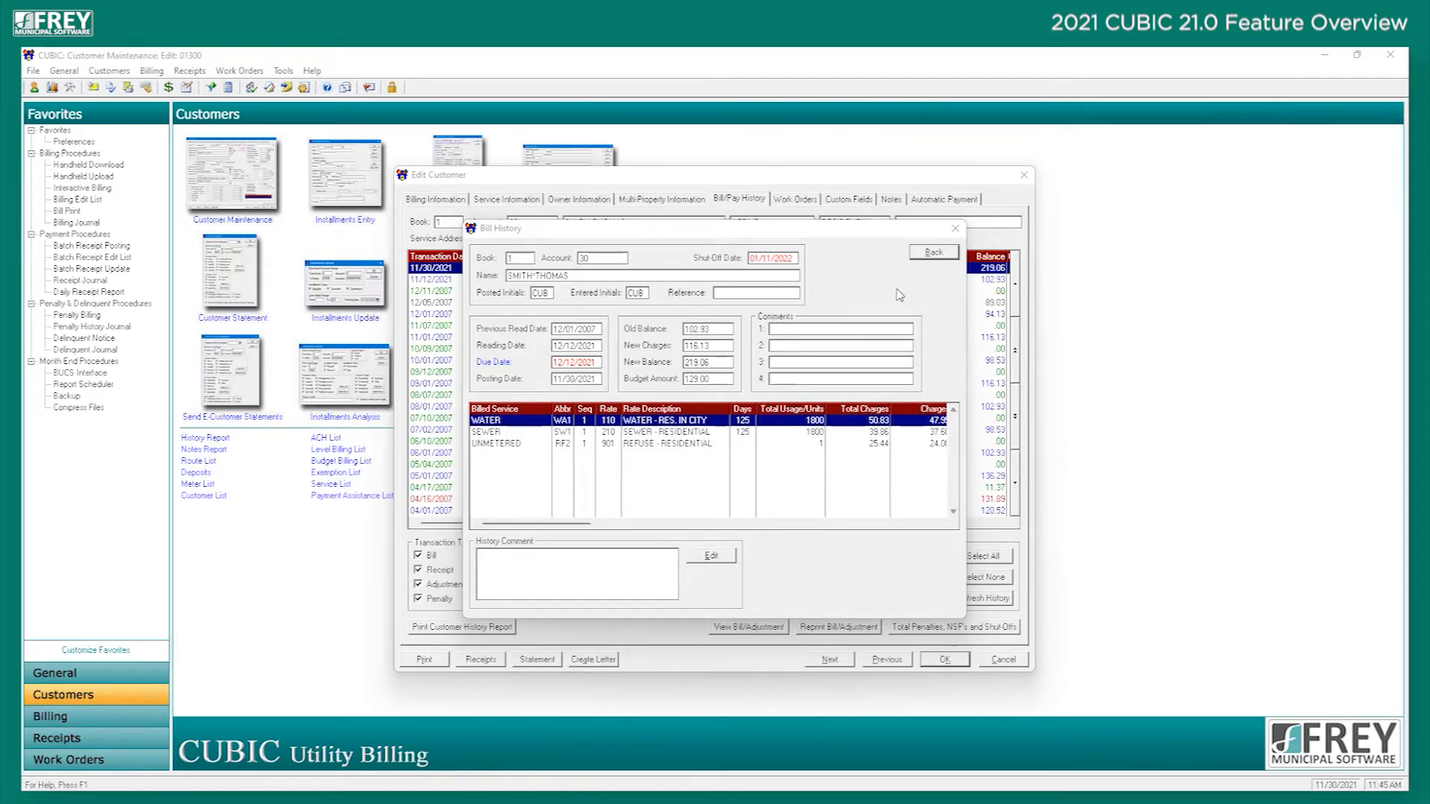
click(934, 253)
click(1024, 174)
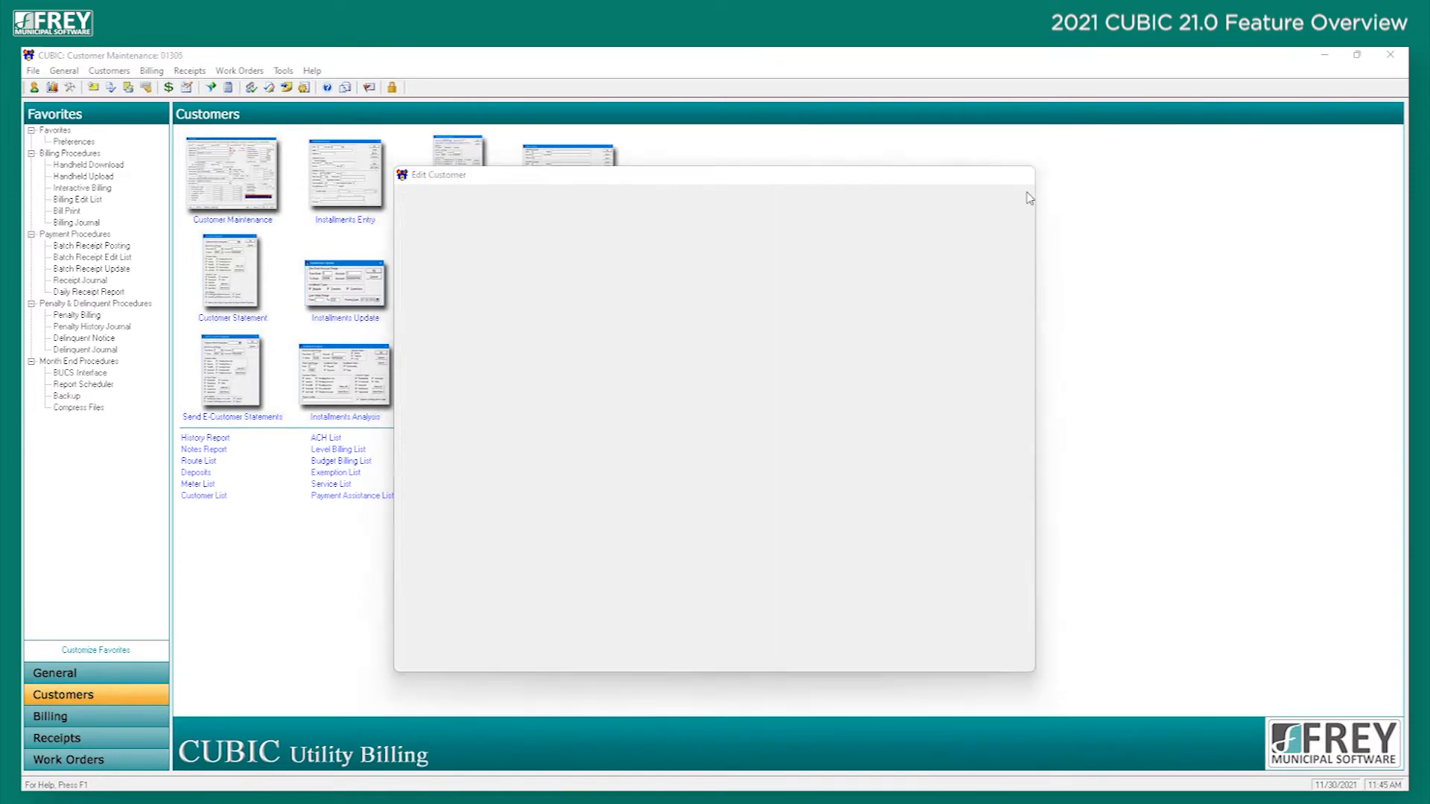
click(1013, 230)
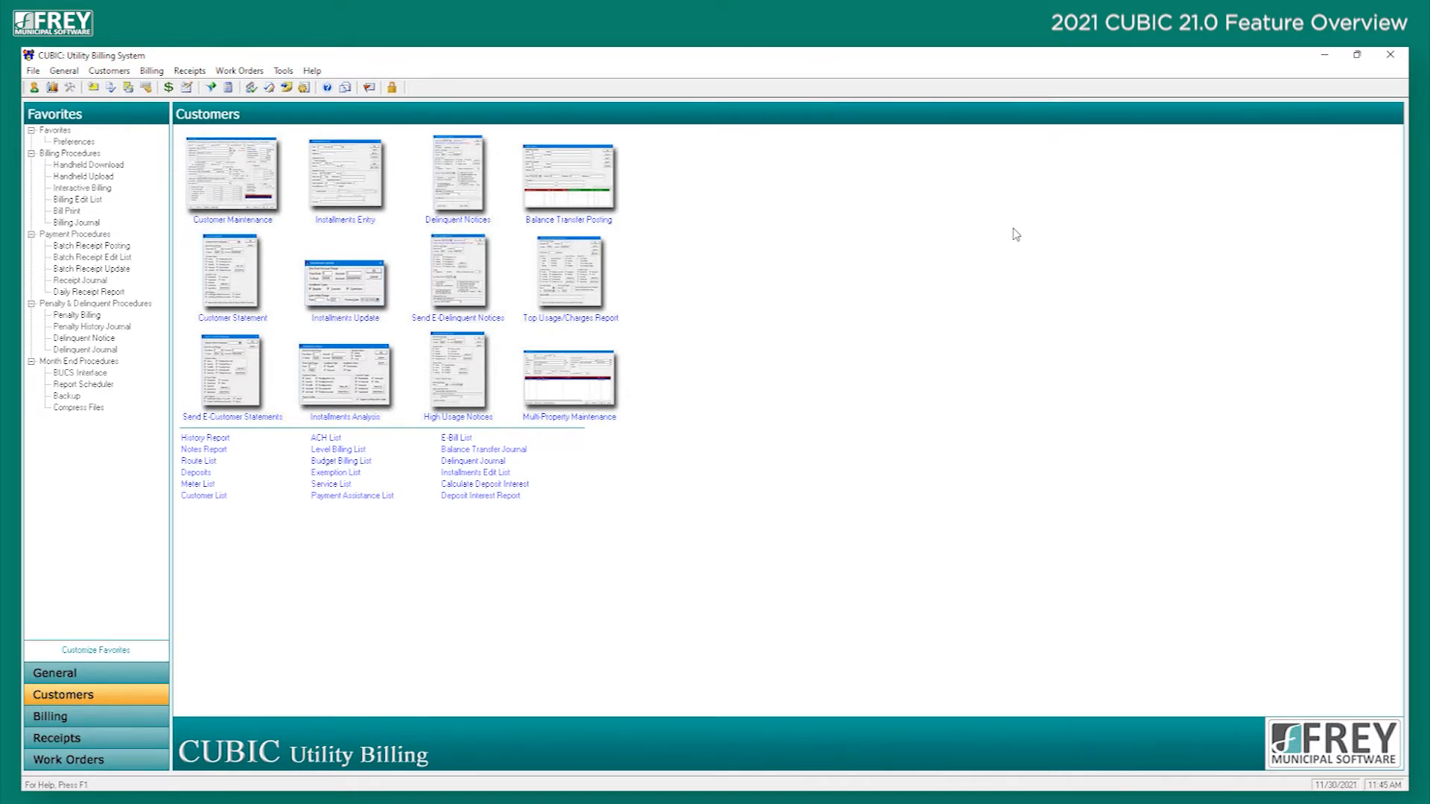
Open metered rate code 110 in Rates Maintenance and look up the customers with this rate.
click(92, 674)
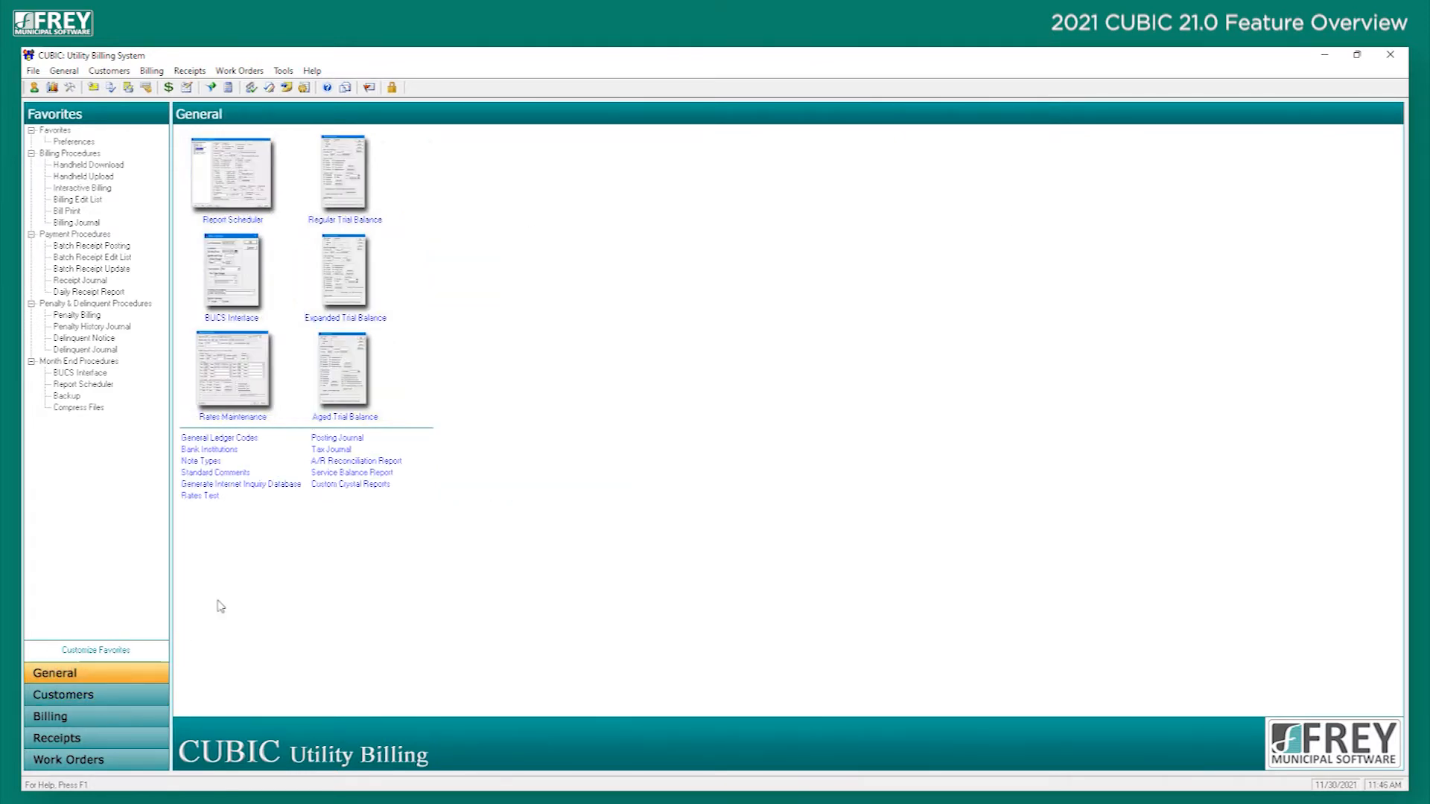
click(250, 385)
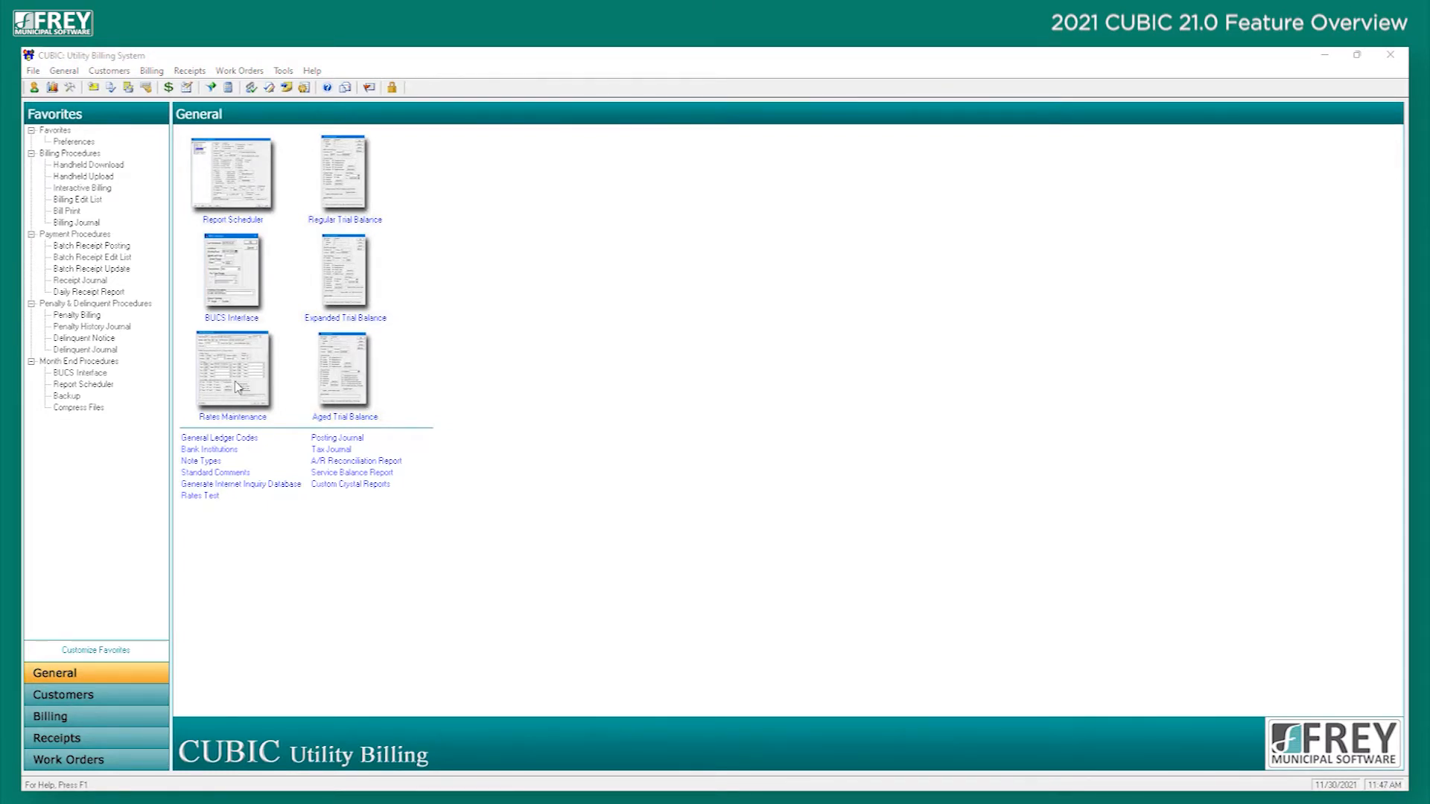
click(237, 386)
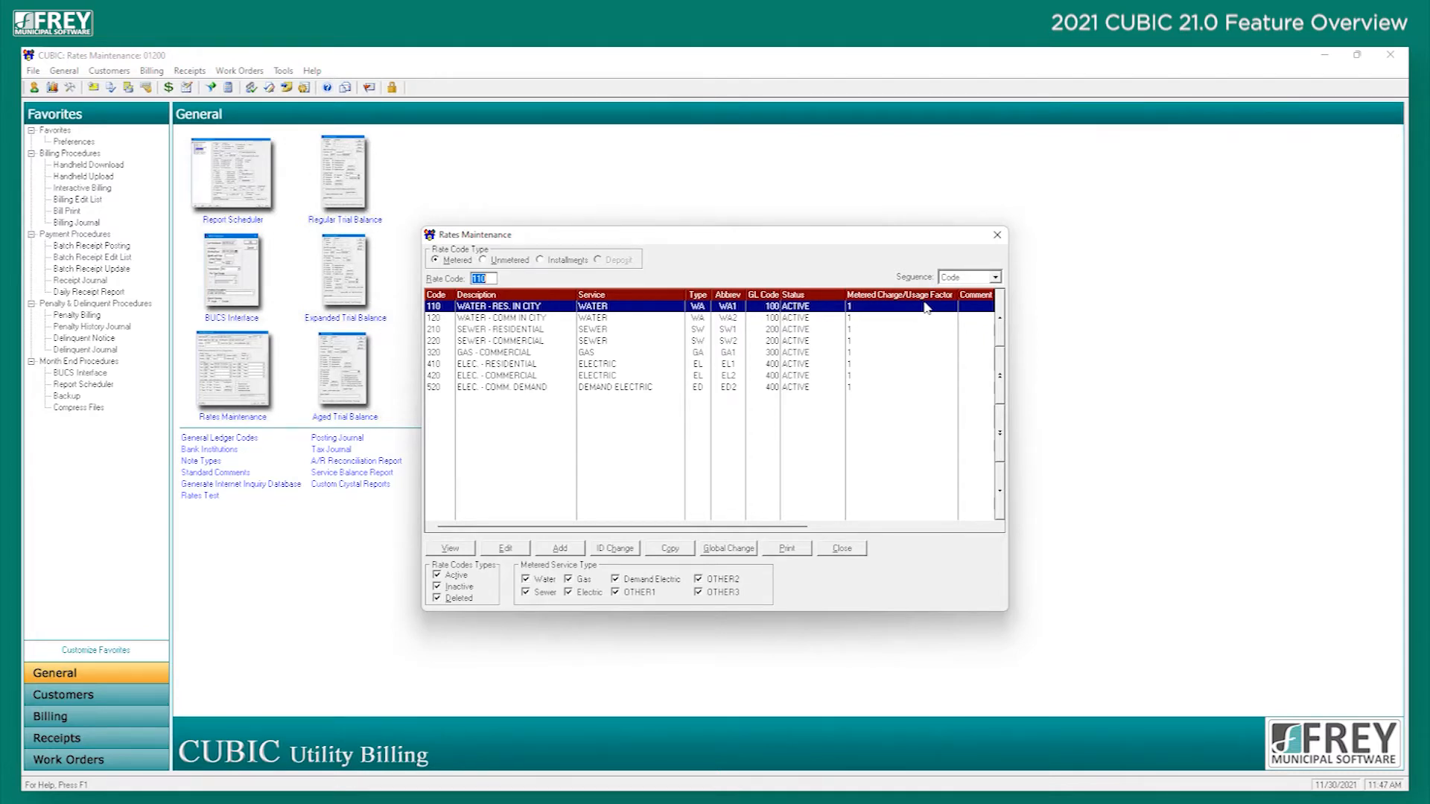
double_click(491, 309)
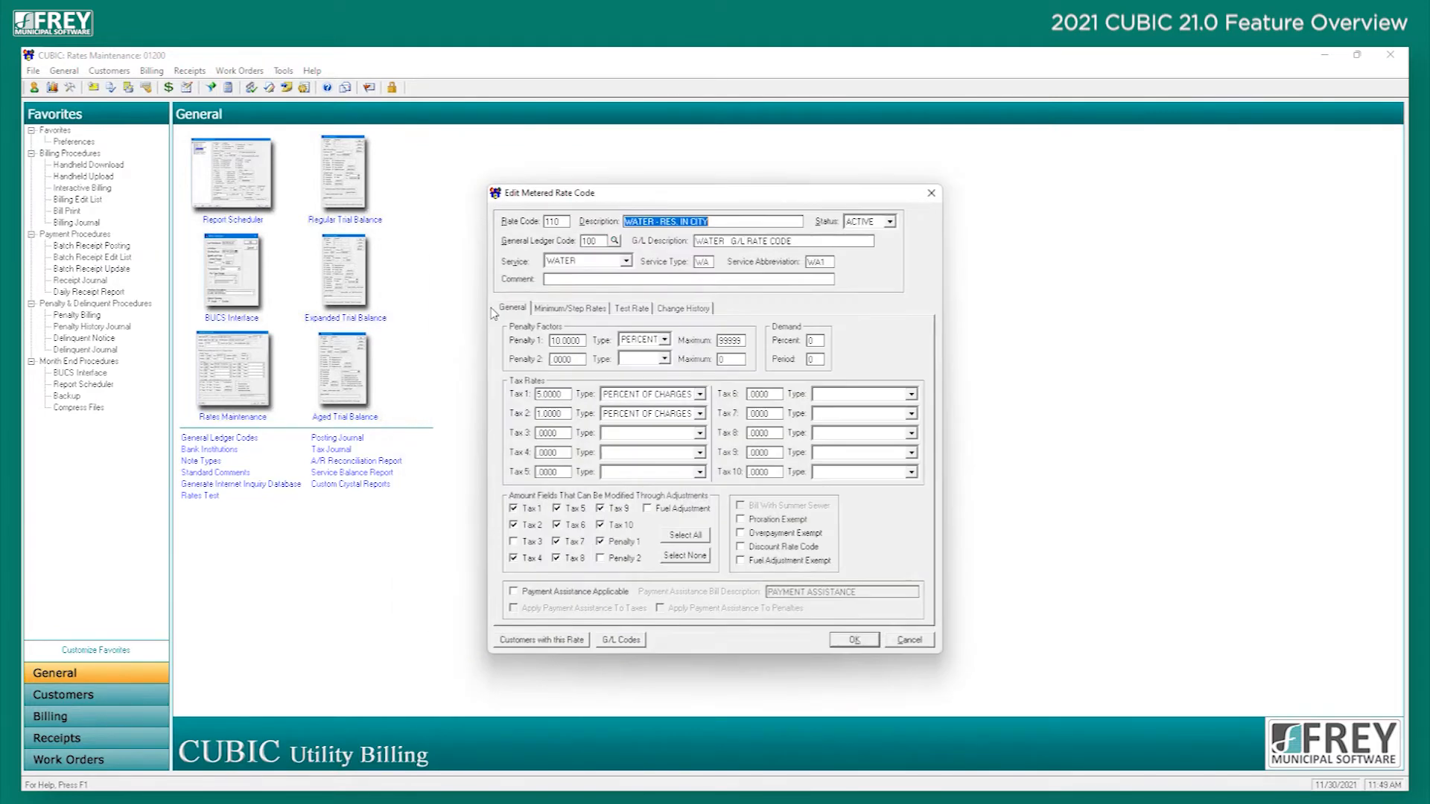
click(539, 644)
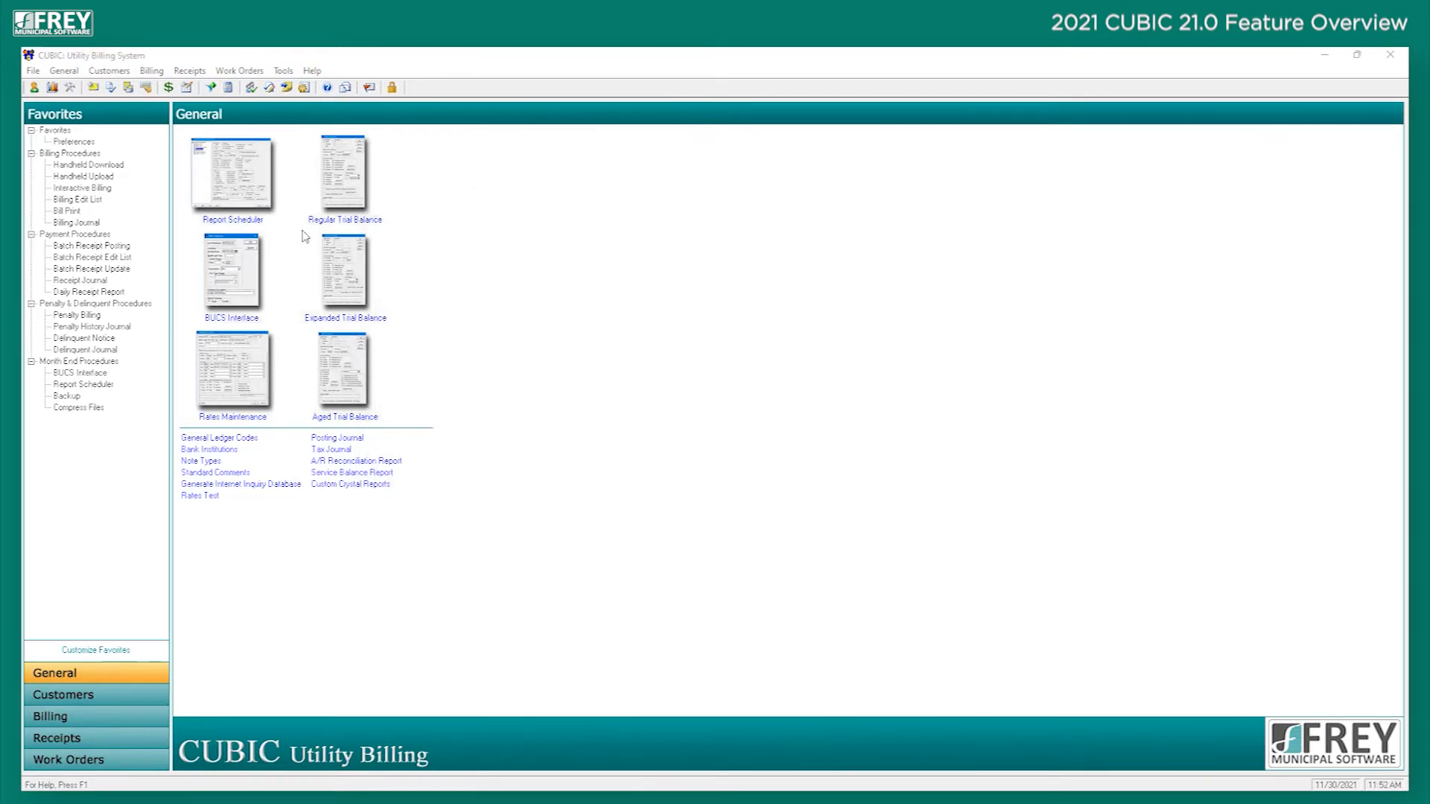
Open the Rates Study options.
click(63, 71)
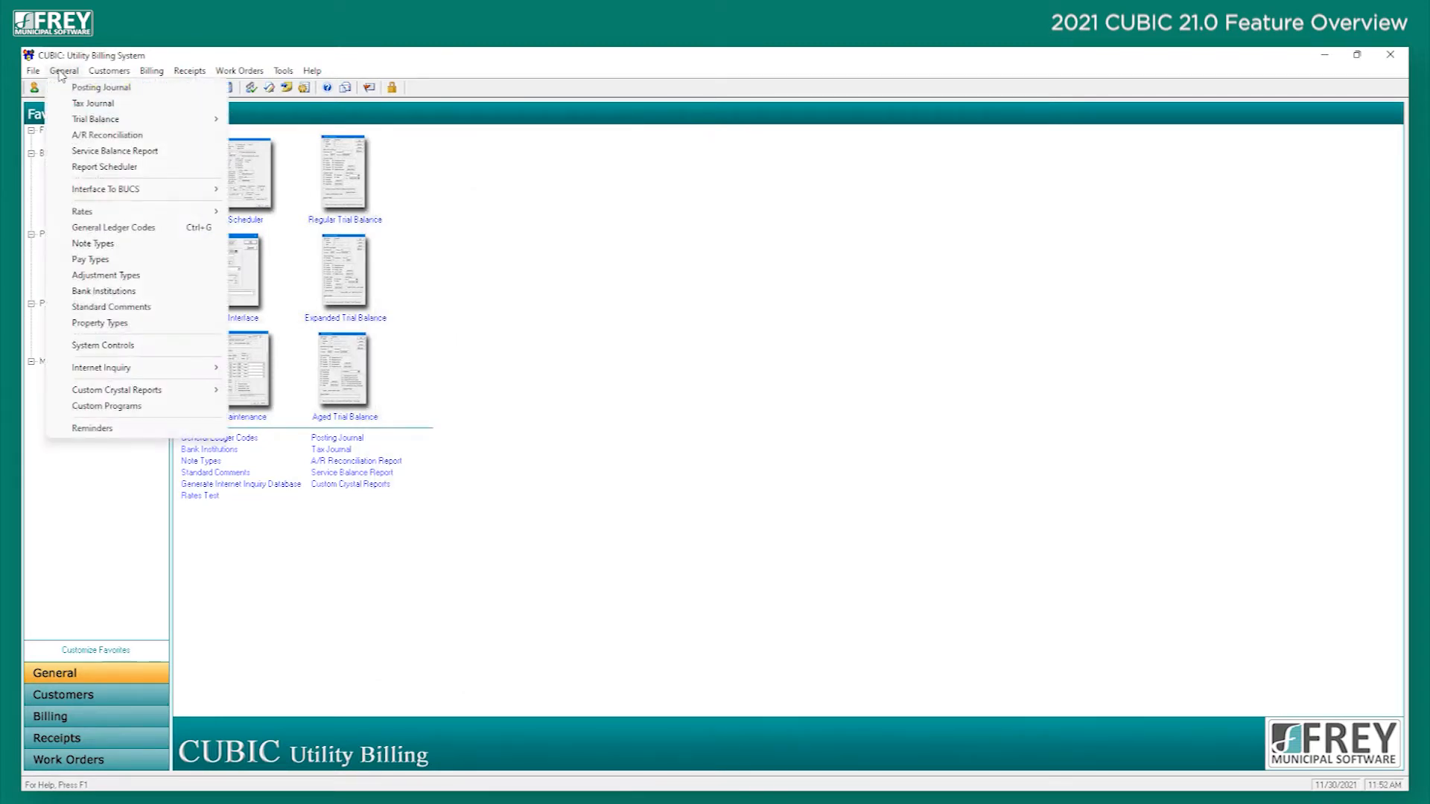
mouse_move(117, 212)
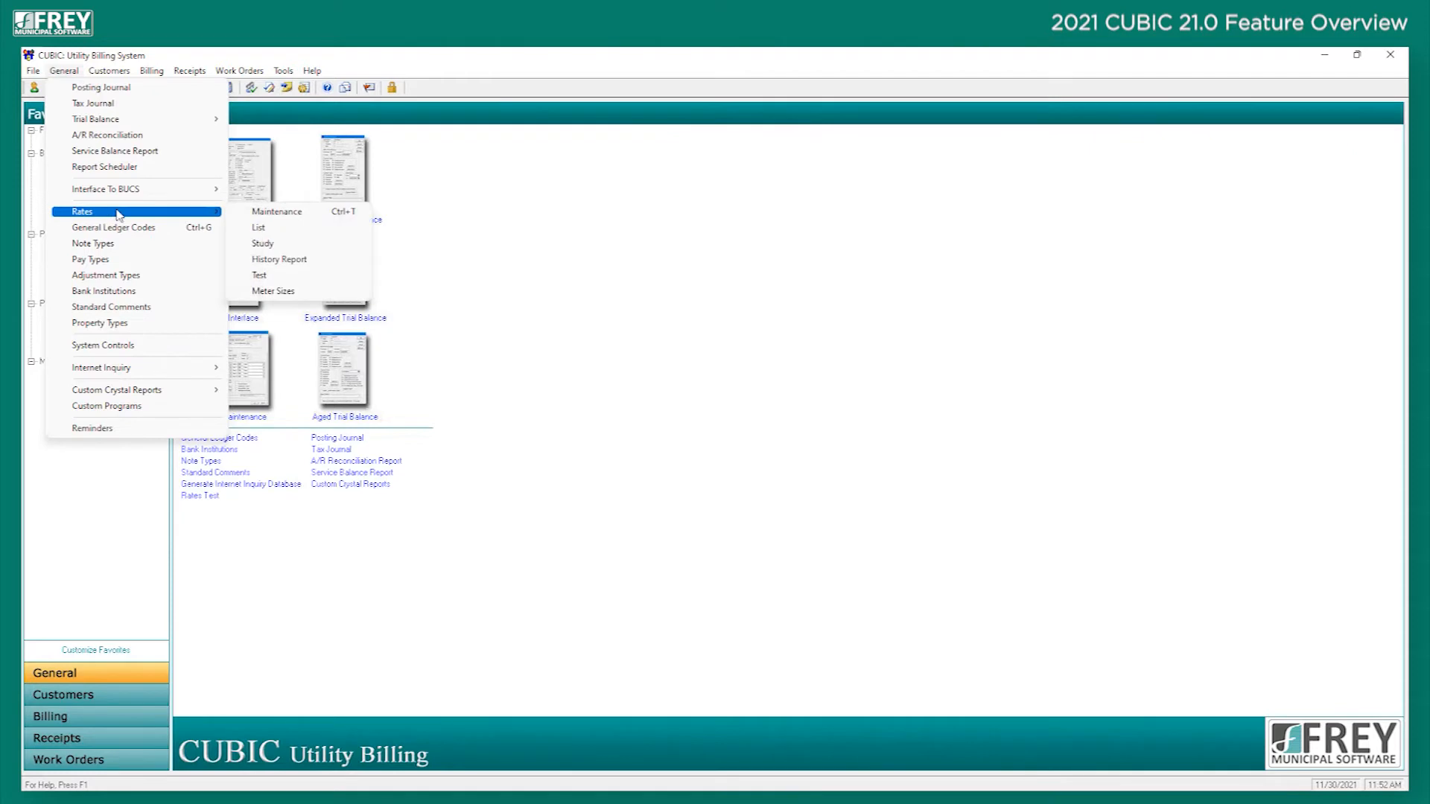
click(283, 245)
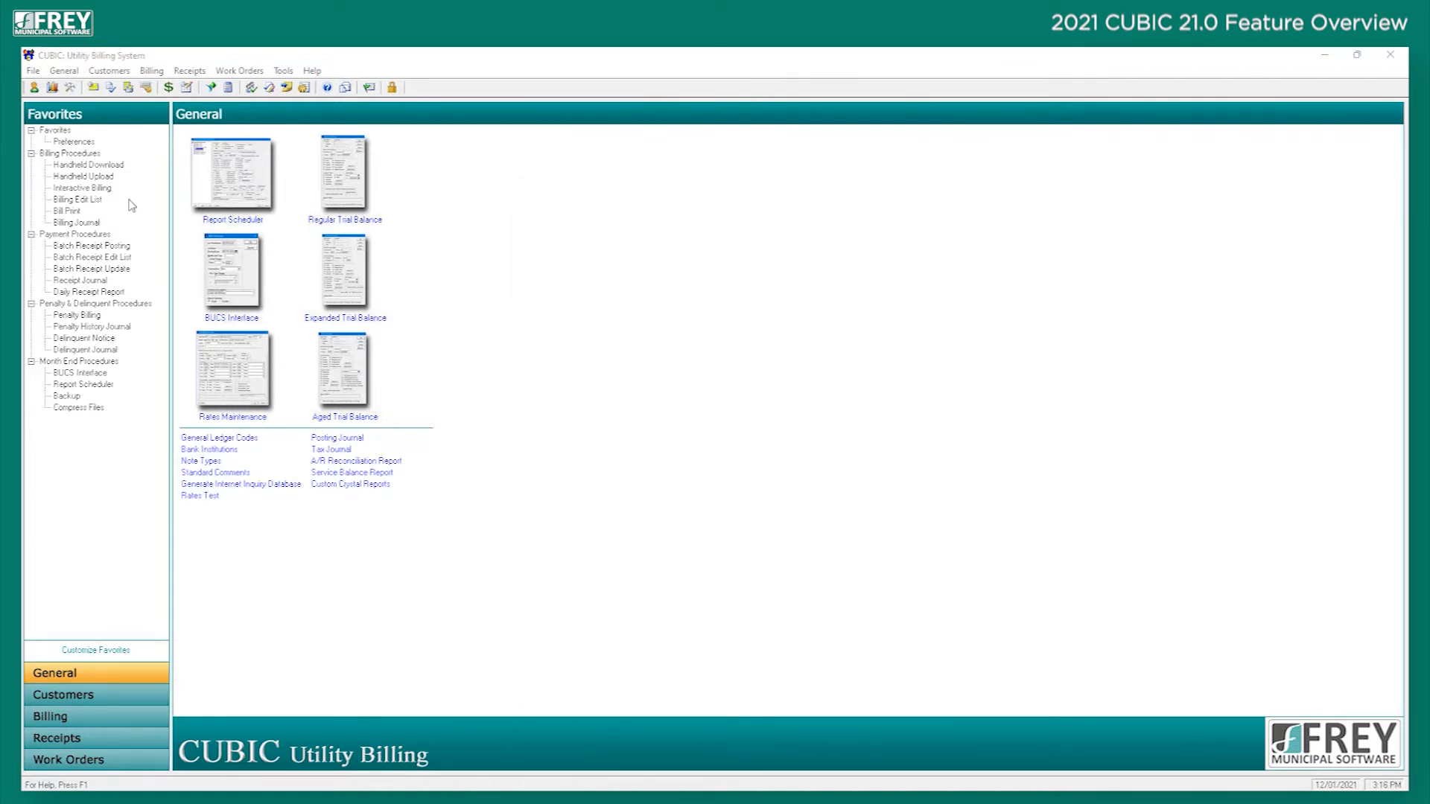
Open the Security utility, expand the MASTER group and select its fourth user.
click(33, 71)
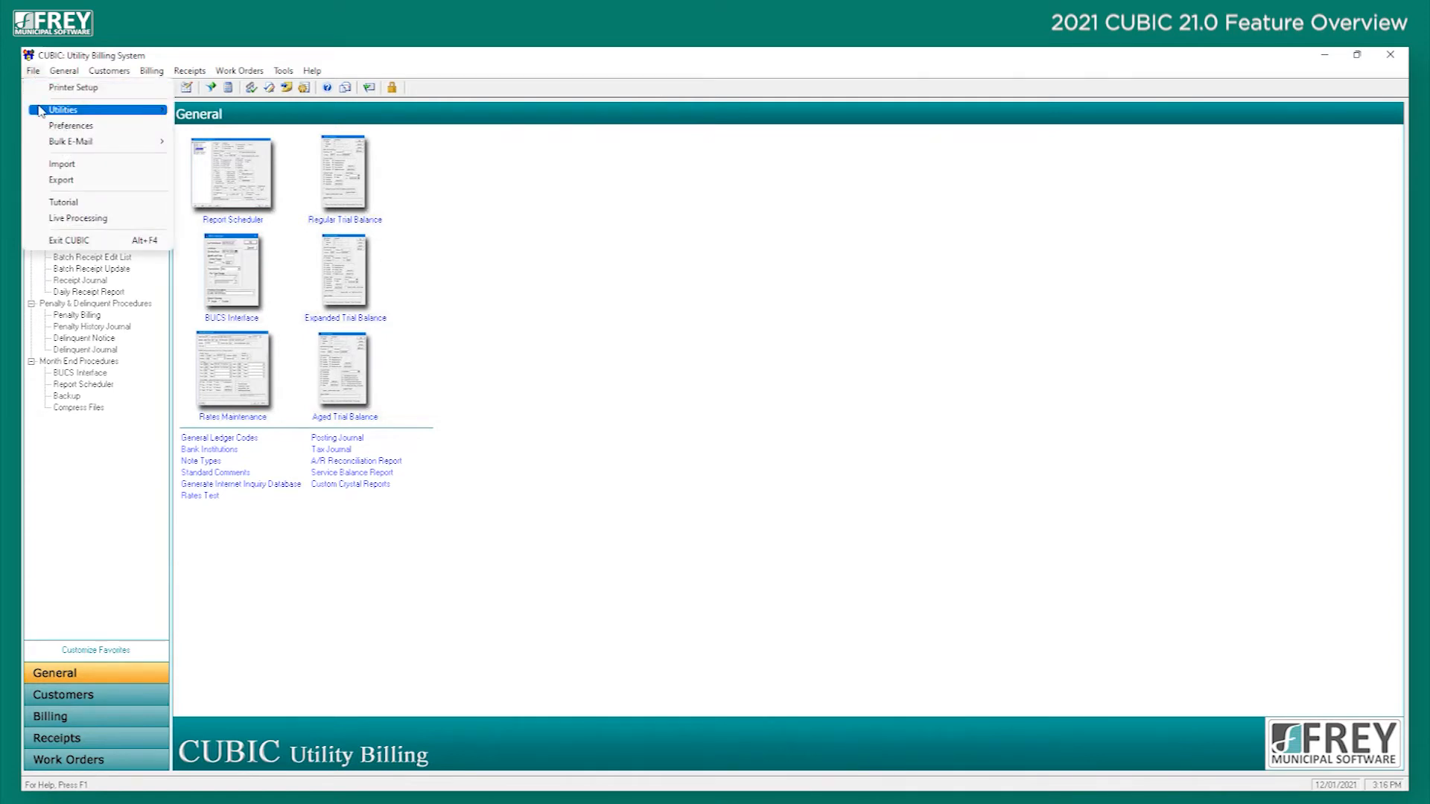
mouse_move(41, 112)
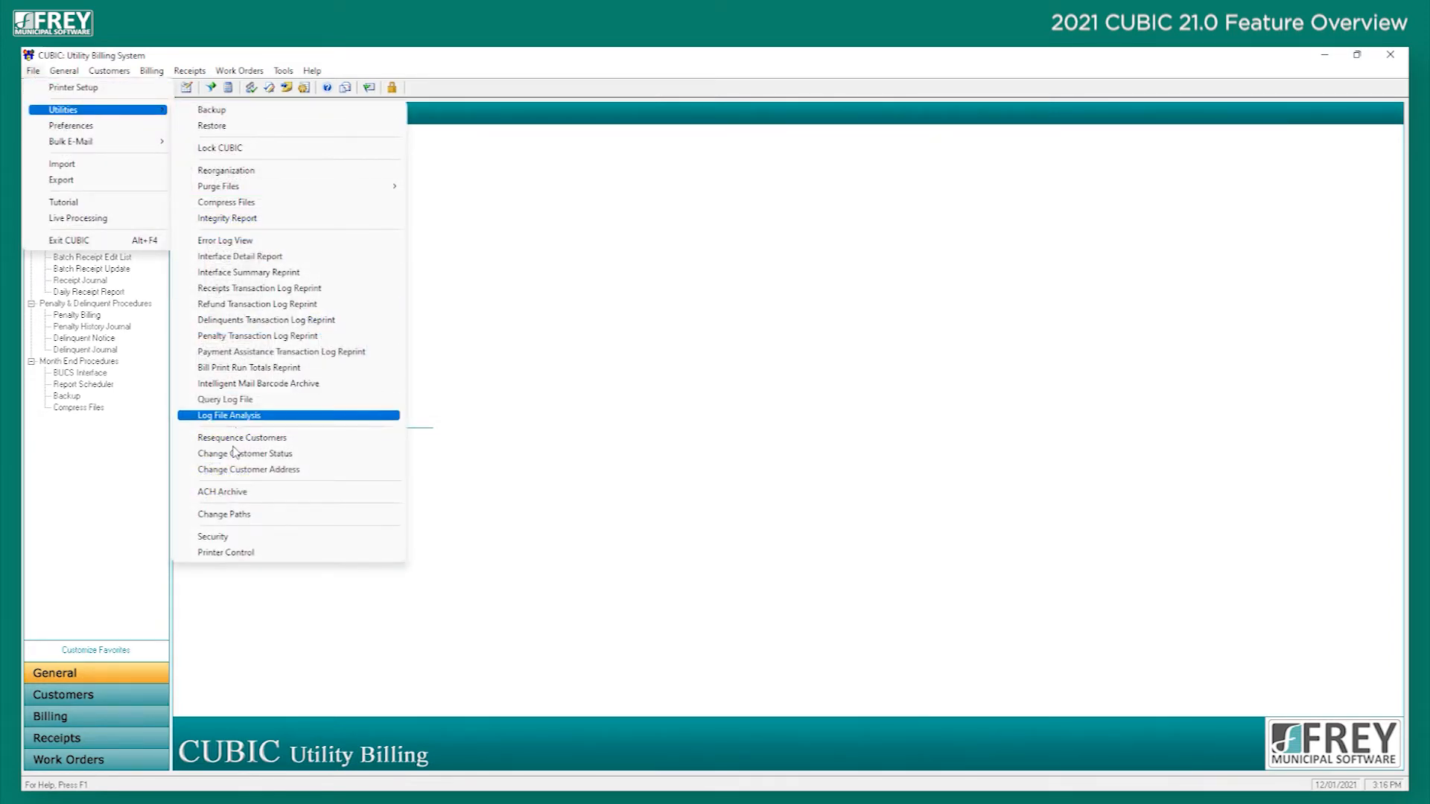
click(214, 536)
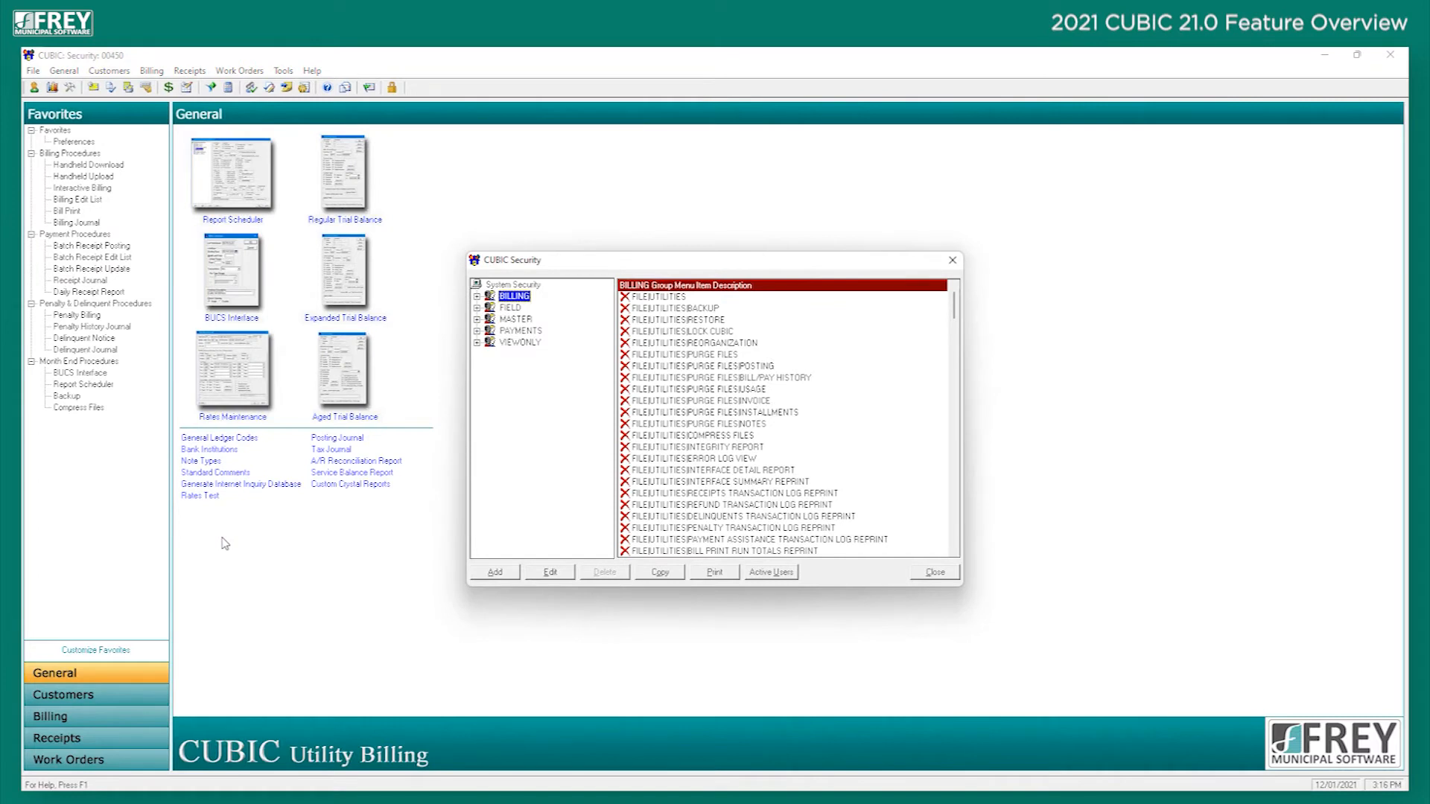
click(478, 320)
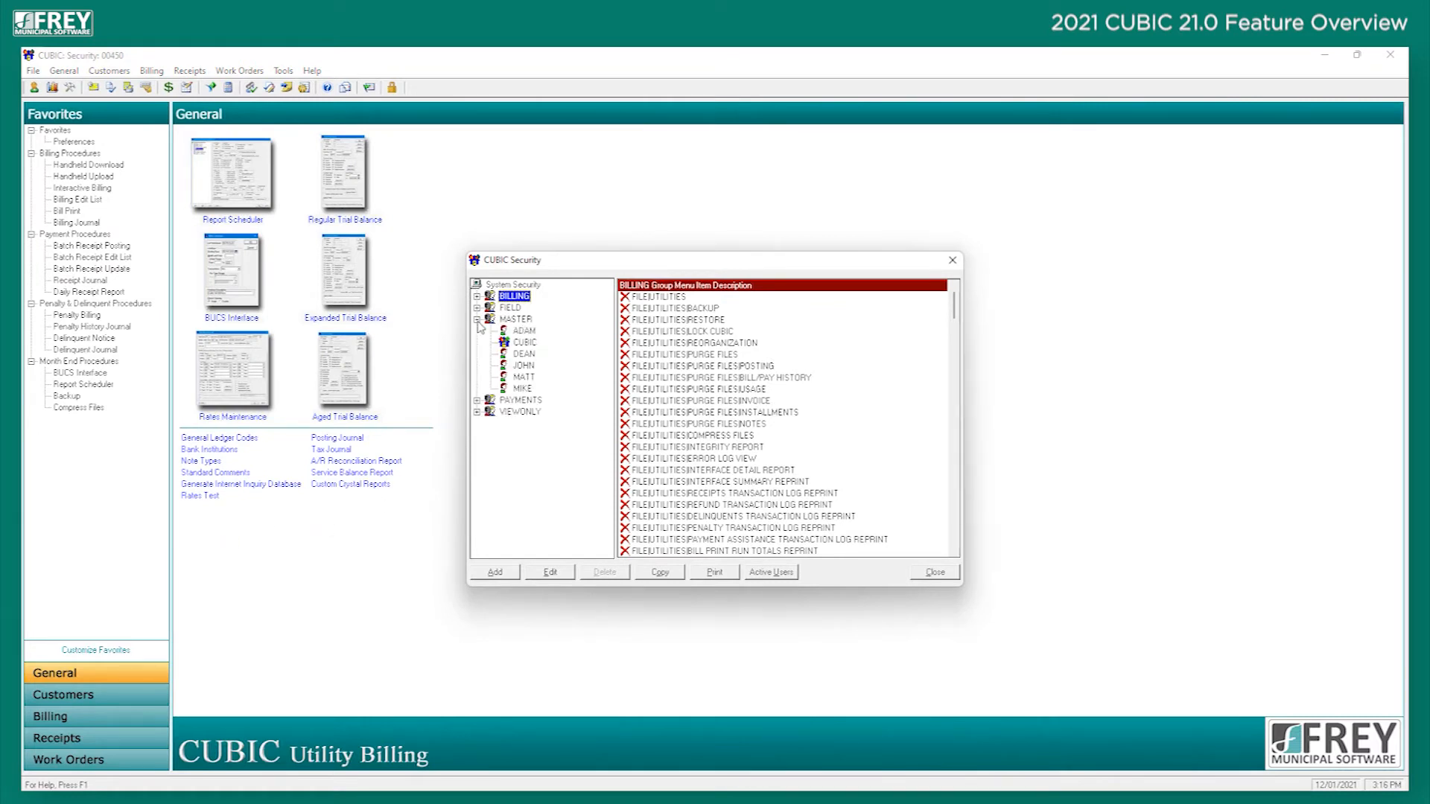
click(525, 366)
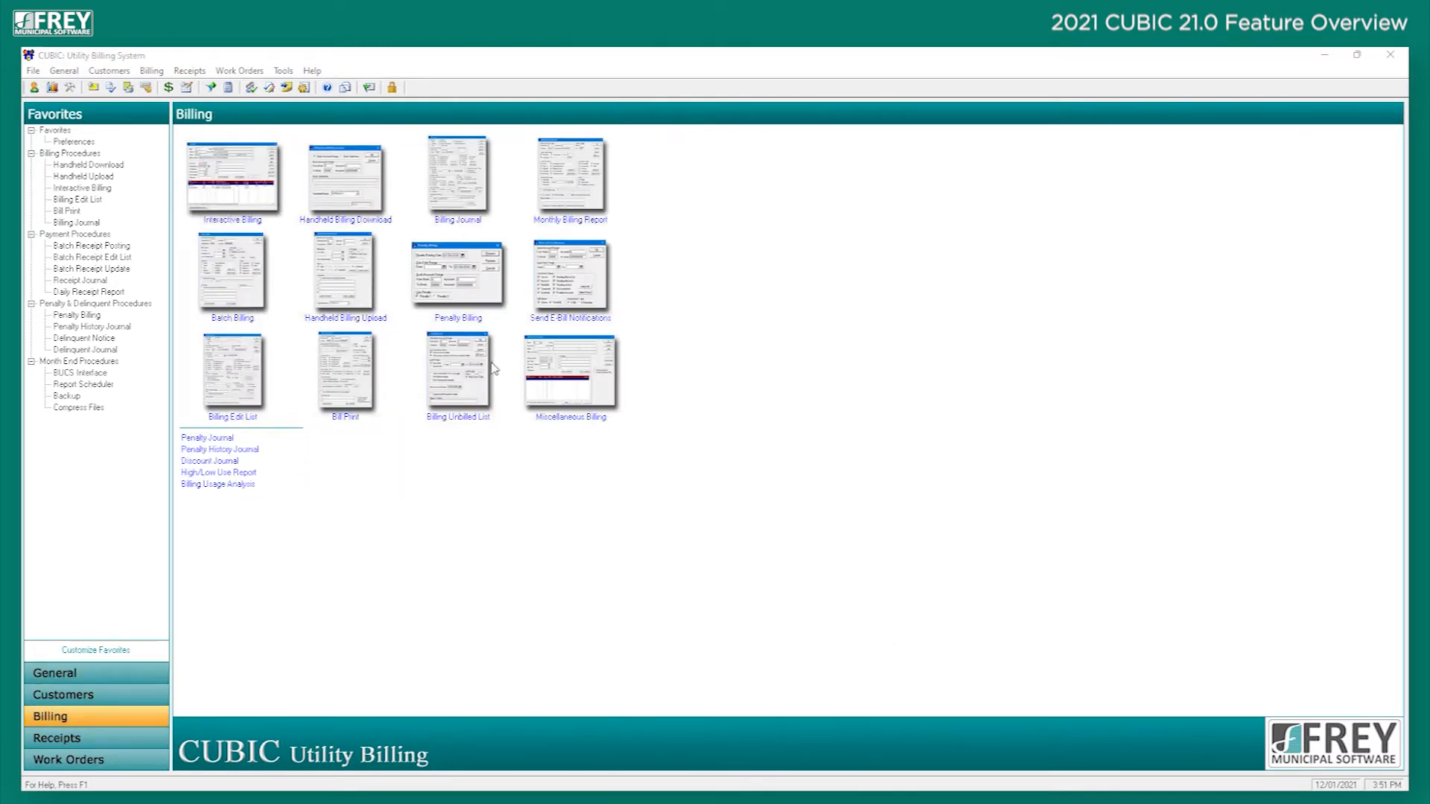
Open the Billing Journal options and enable Customer Type Grand Totals.
click(457, 189)
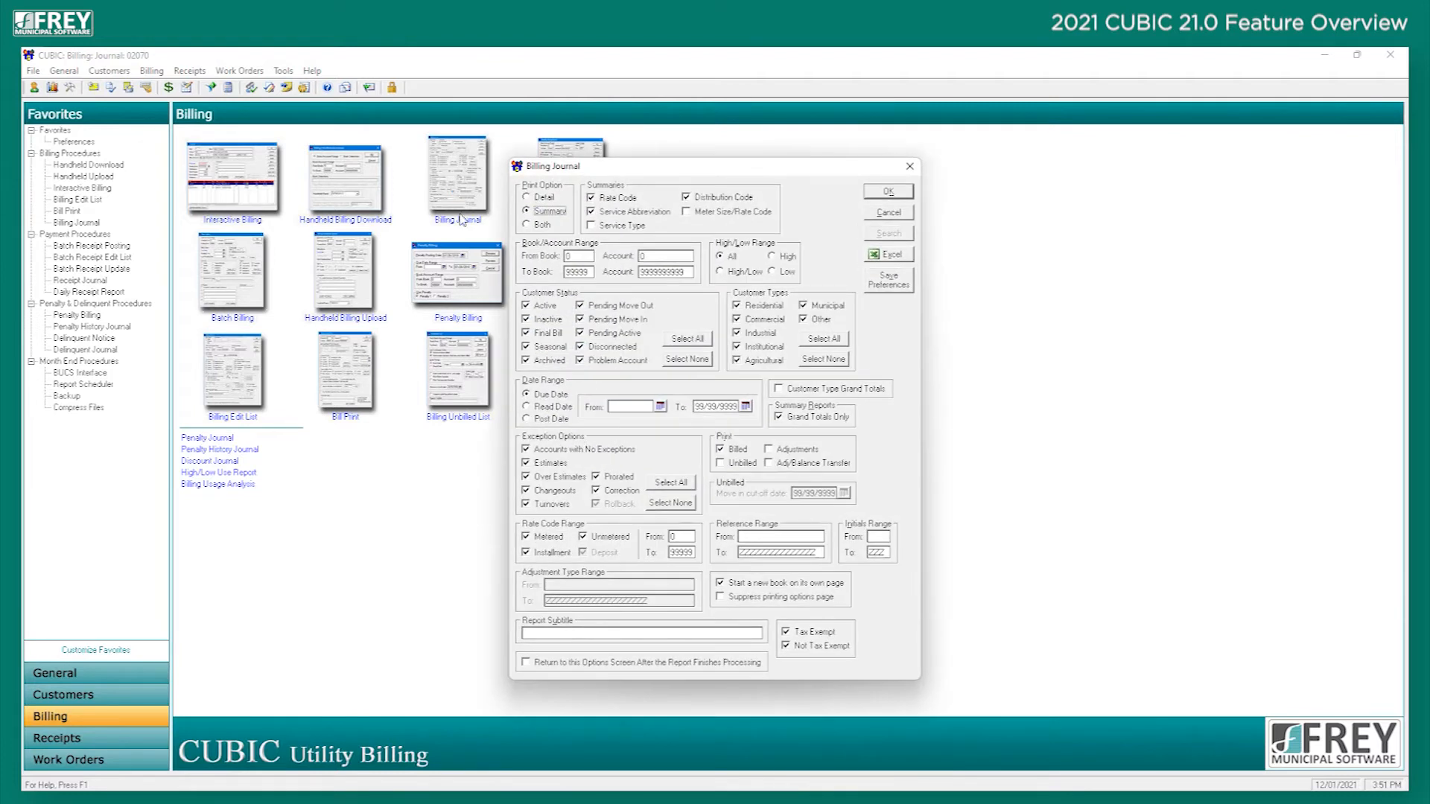
click(808, 392)
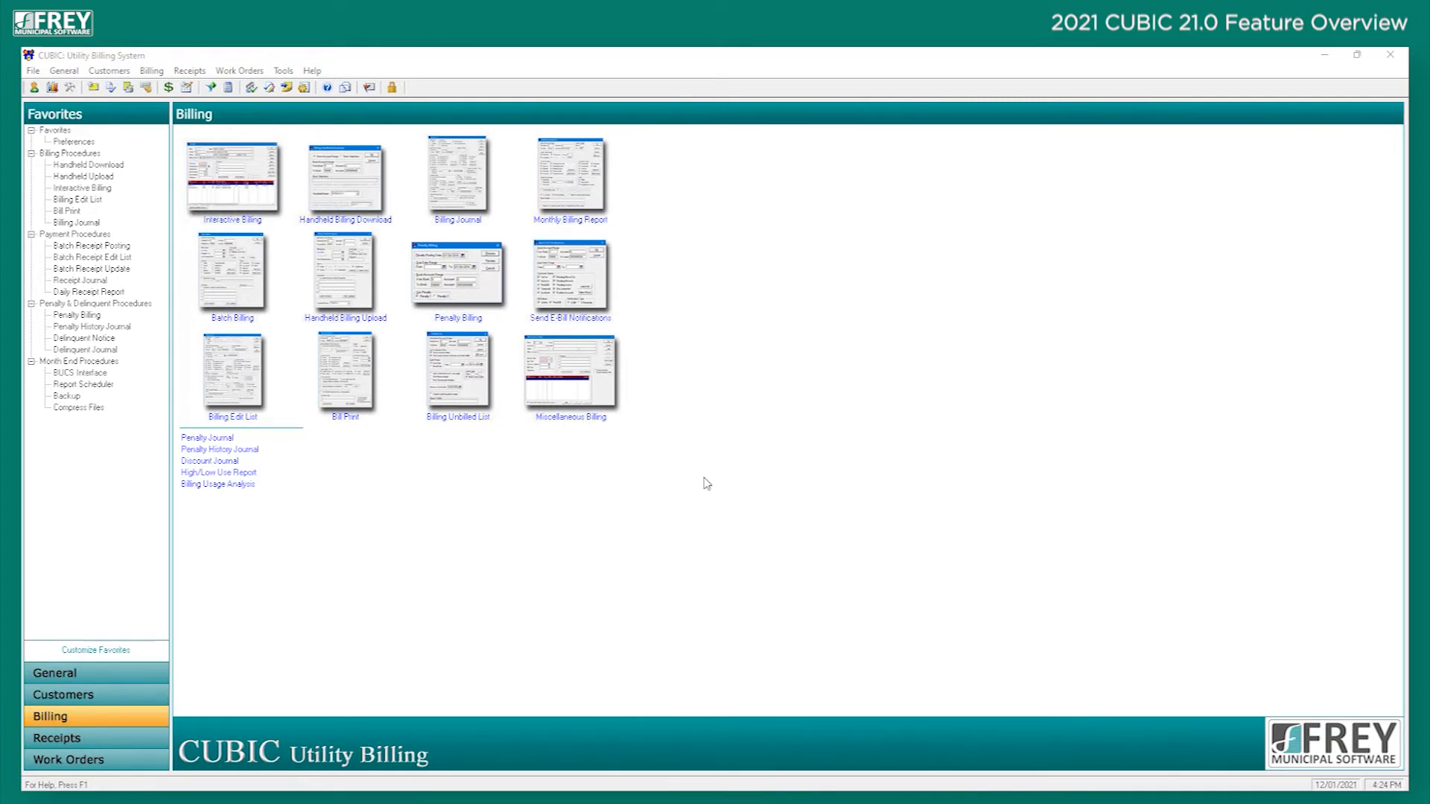
Open System Controls for editing at the system features and e-mail information settings.
click(59, 72)
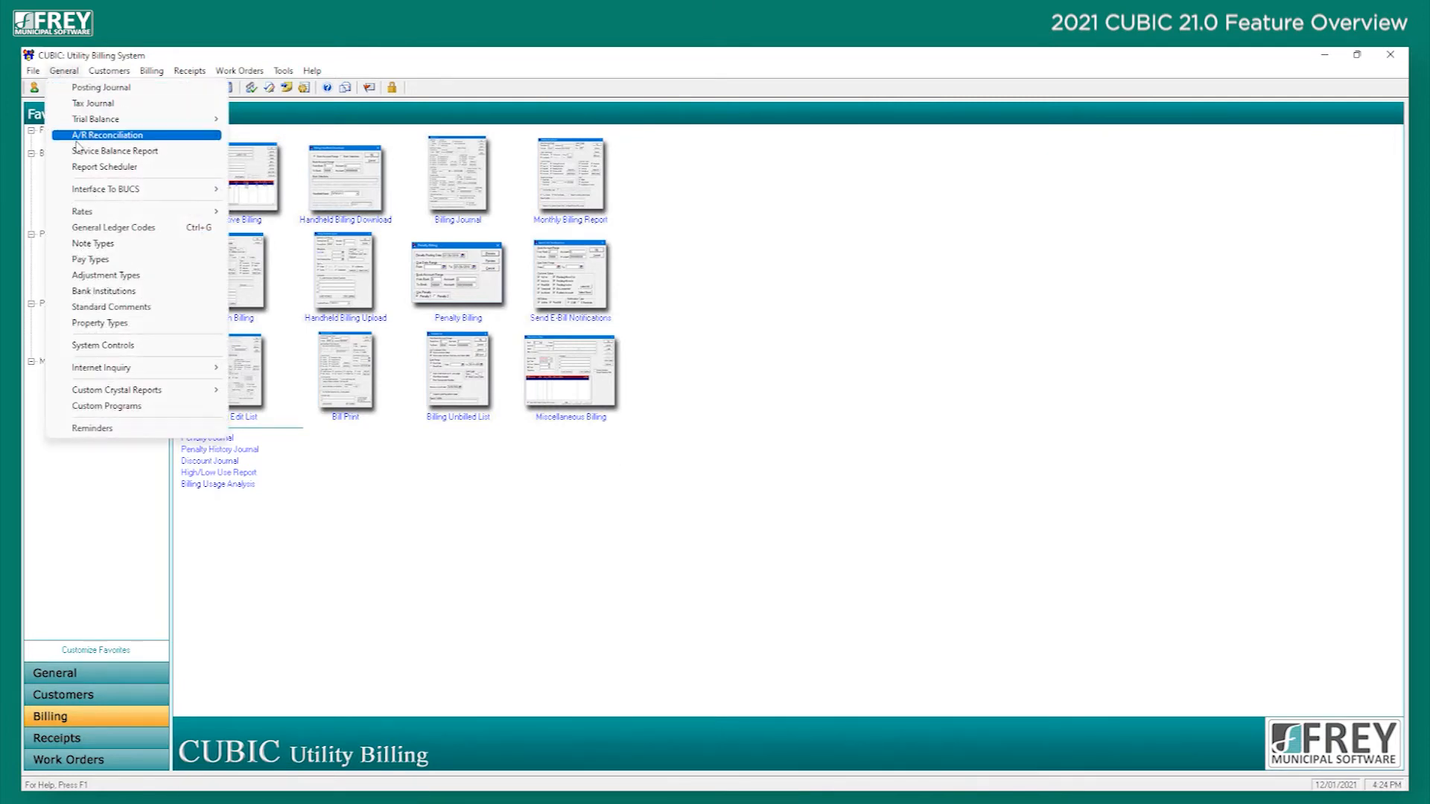
click(91, 346)
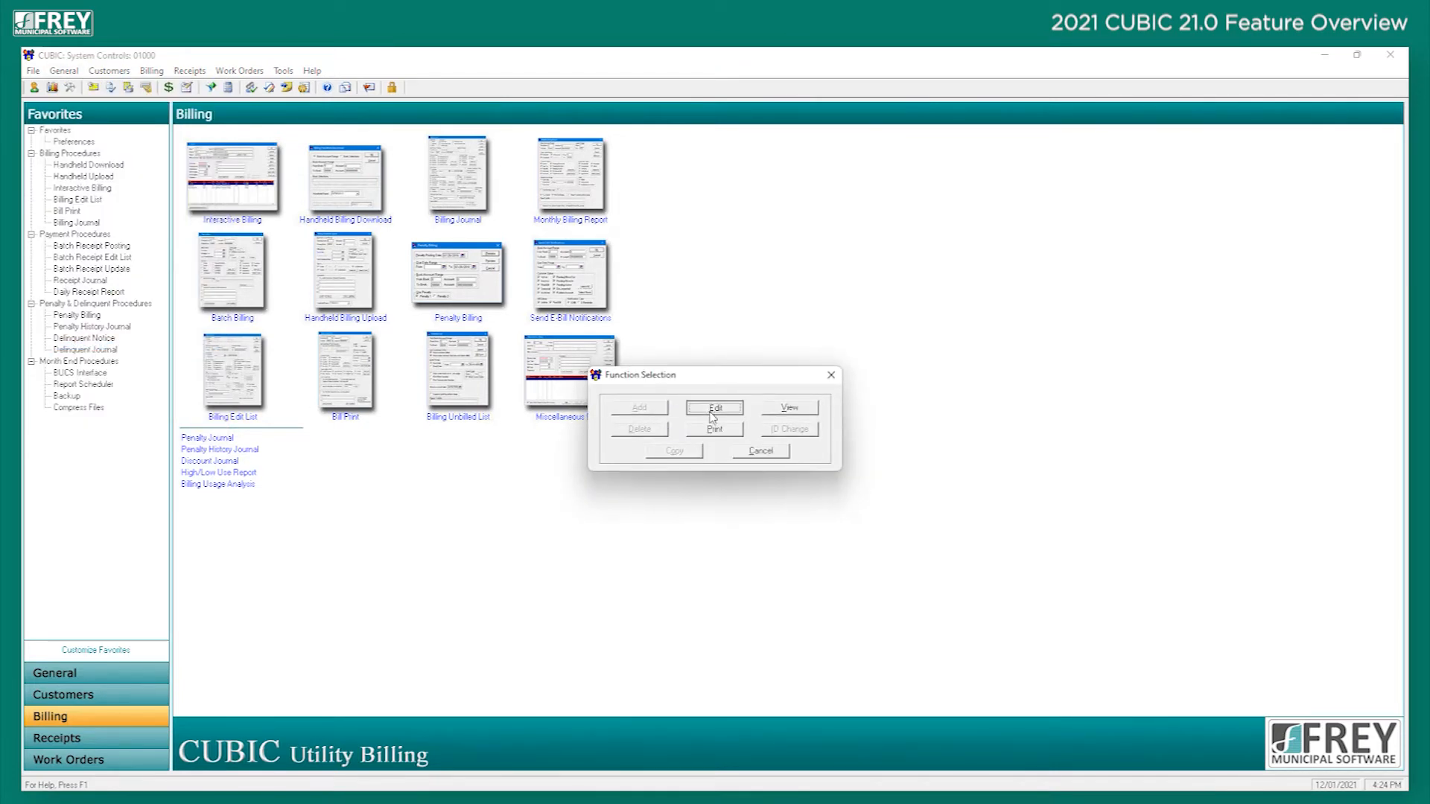
click(713, 409)
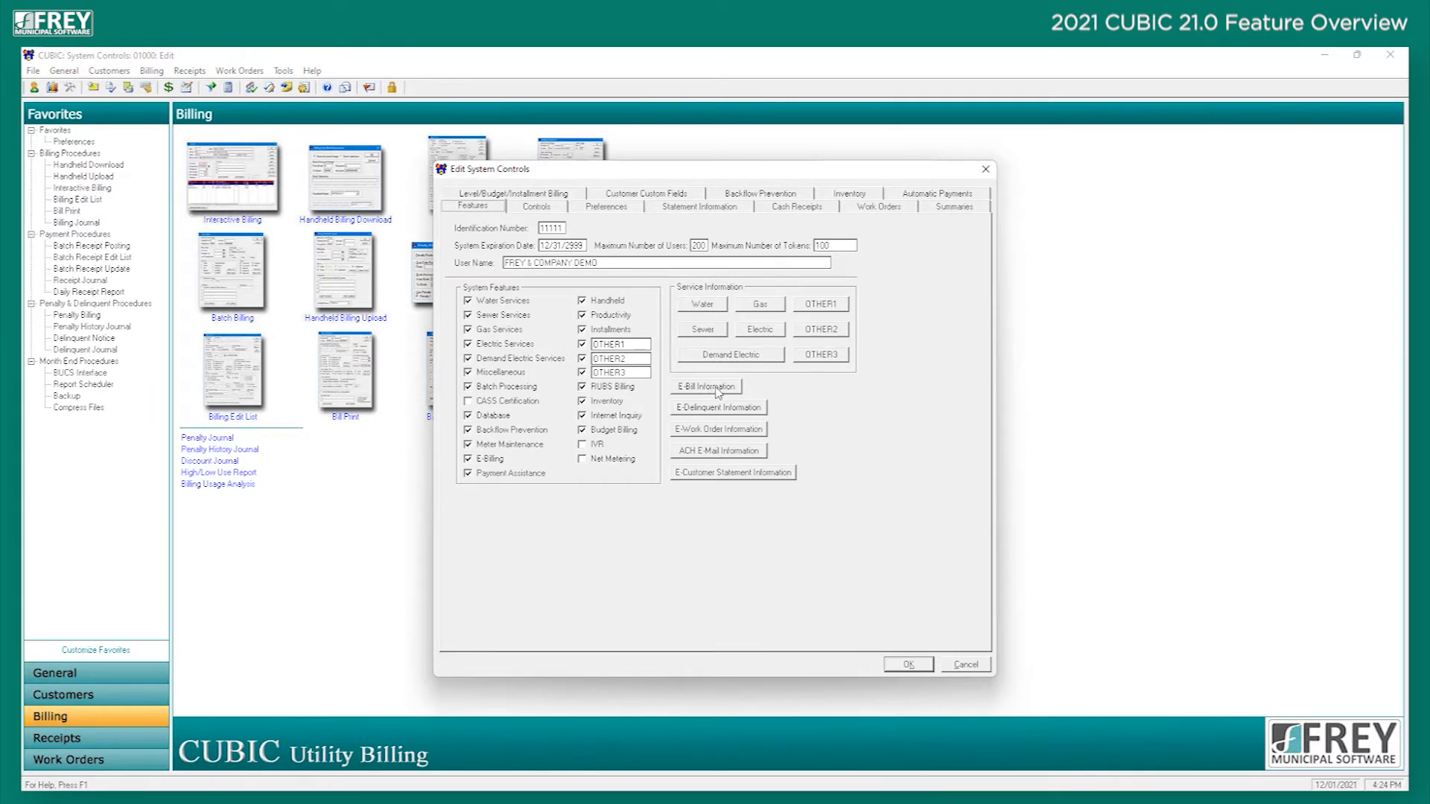
Open the E-Bill Information setup in System Controls and show its E-Reminder Information settings.
click(709, 386)
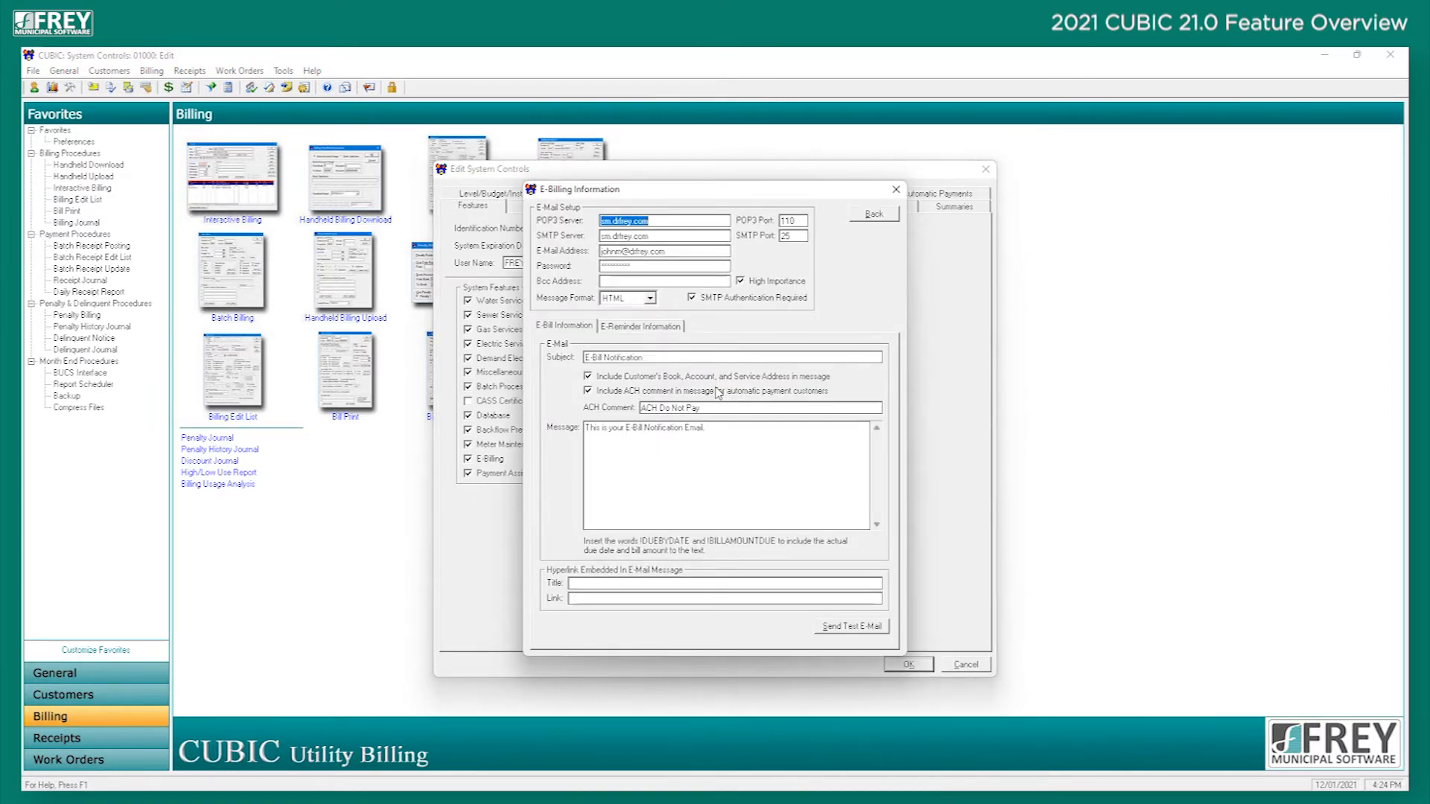
click(639, 328)
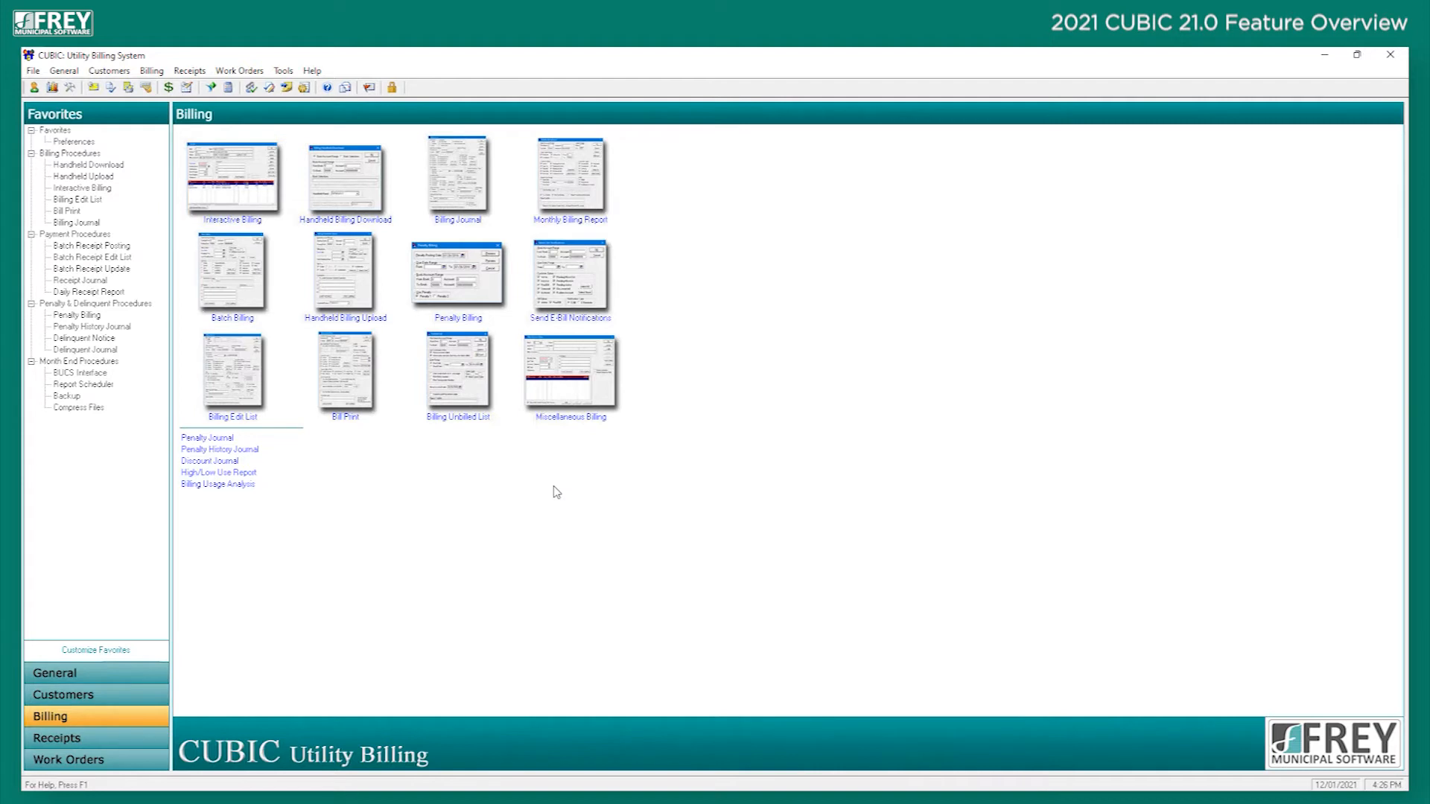
Open the Send E-Bill Notifications options to view the notification types, and close them without sending.
click(151, 71)
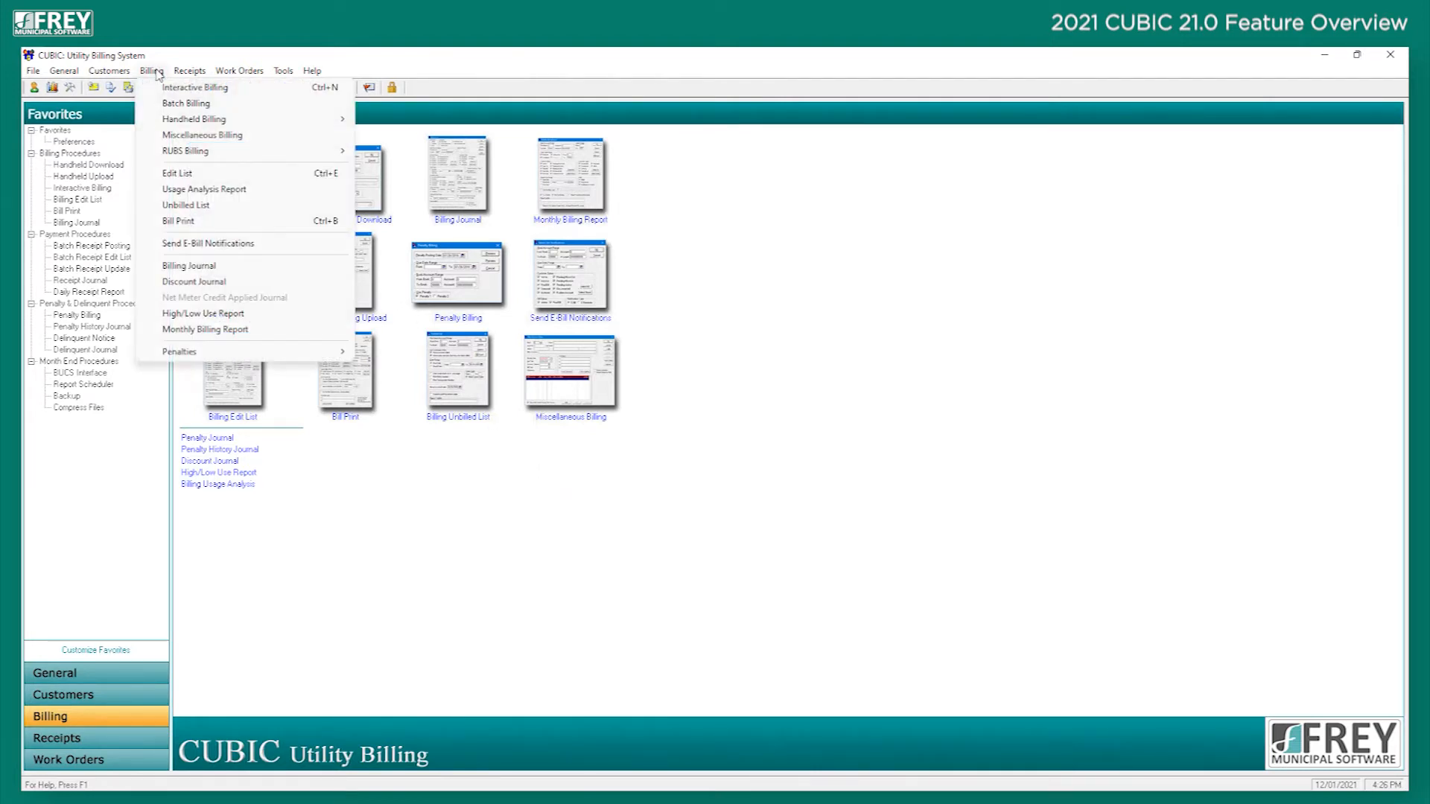
click(155, 250)
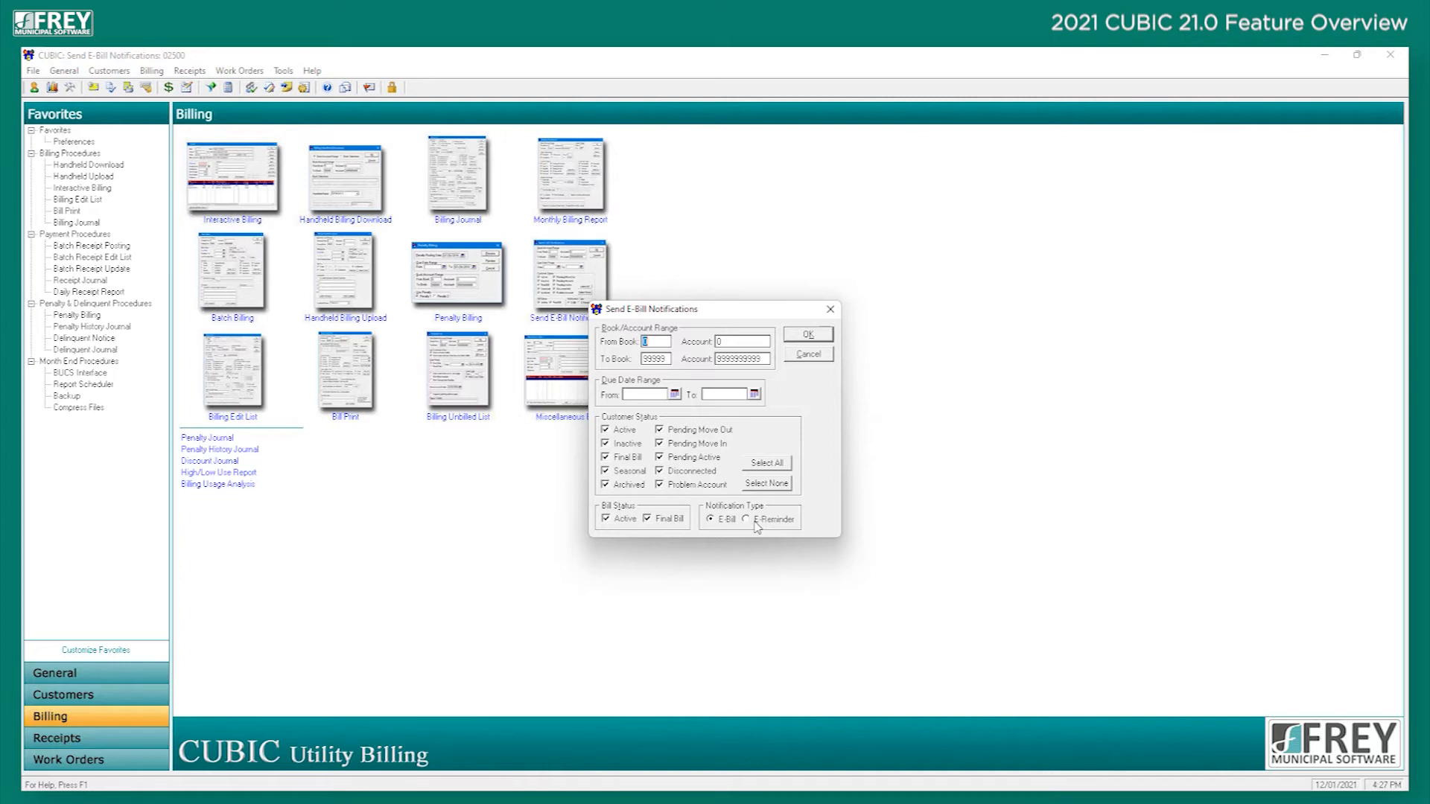
key(Escape)
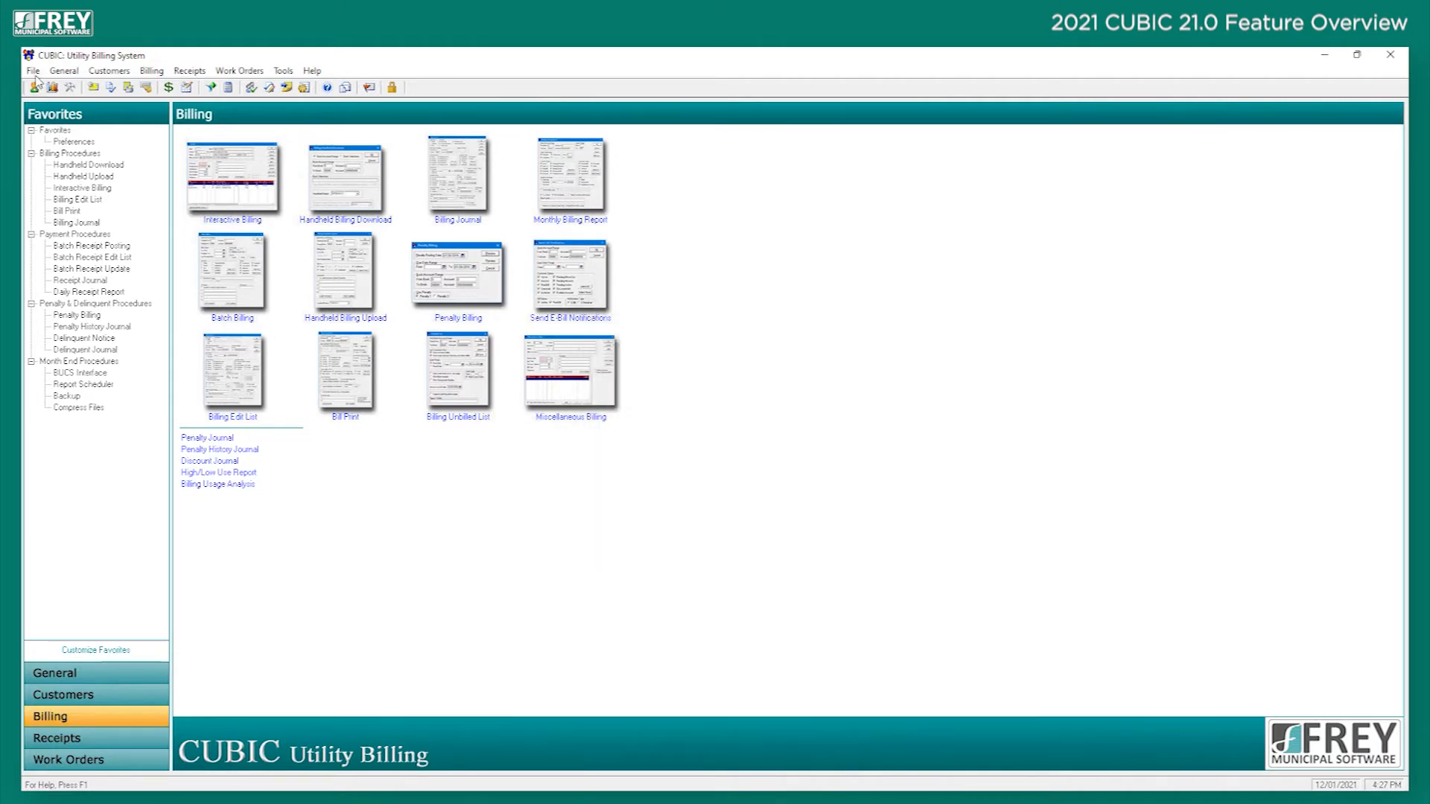
Open Preferences and show the default options for Send E-Bill Notifications in the Billing group.
click(34, 71)
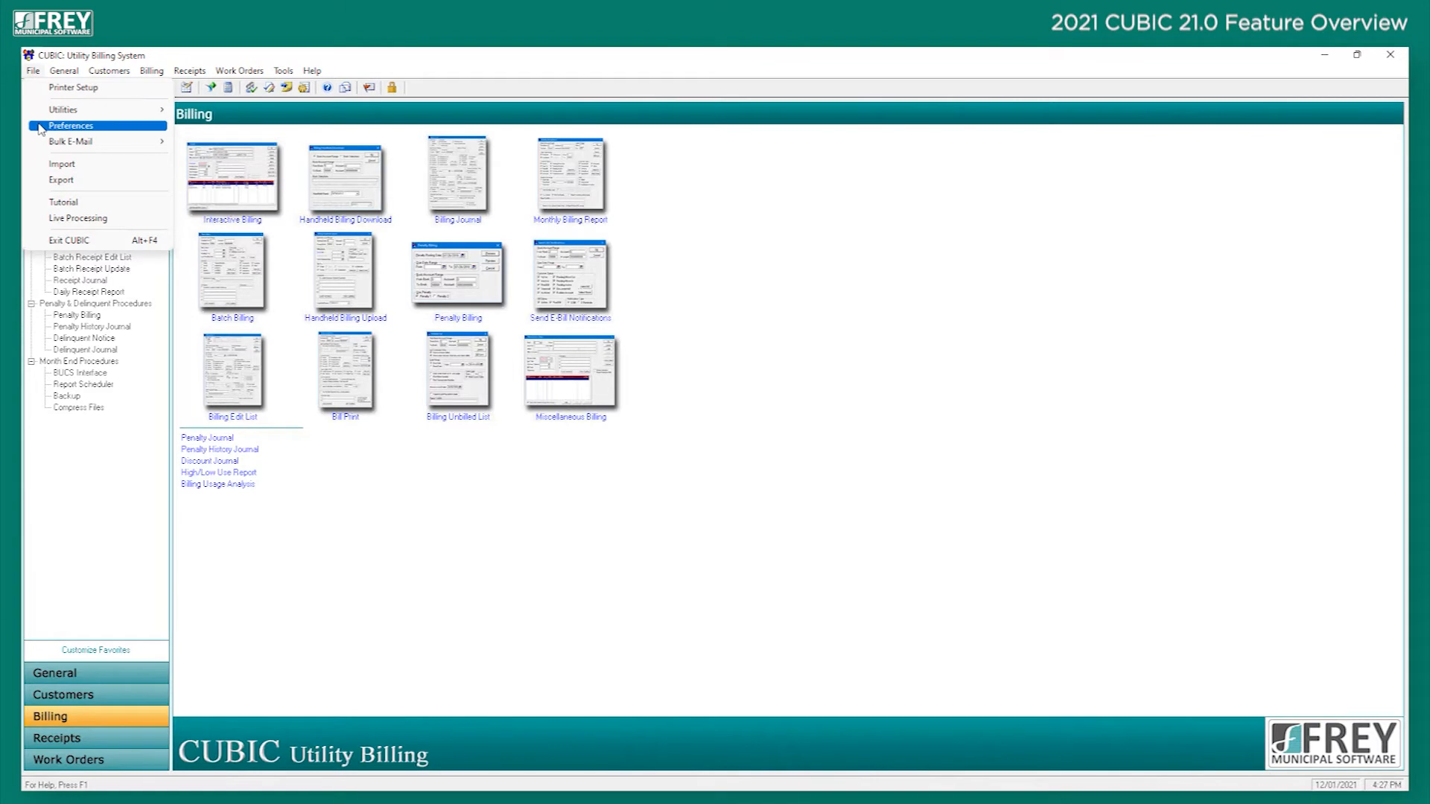
click(70, 126)
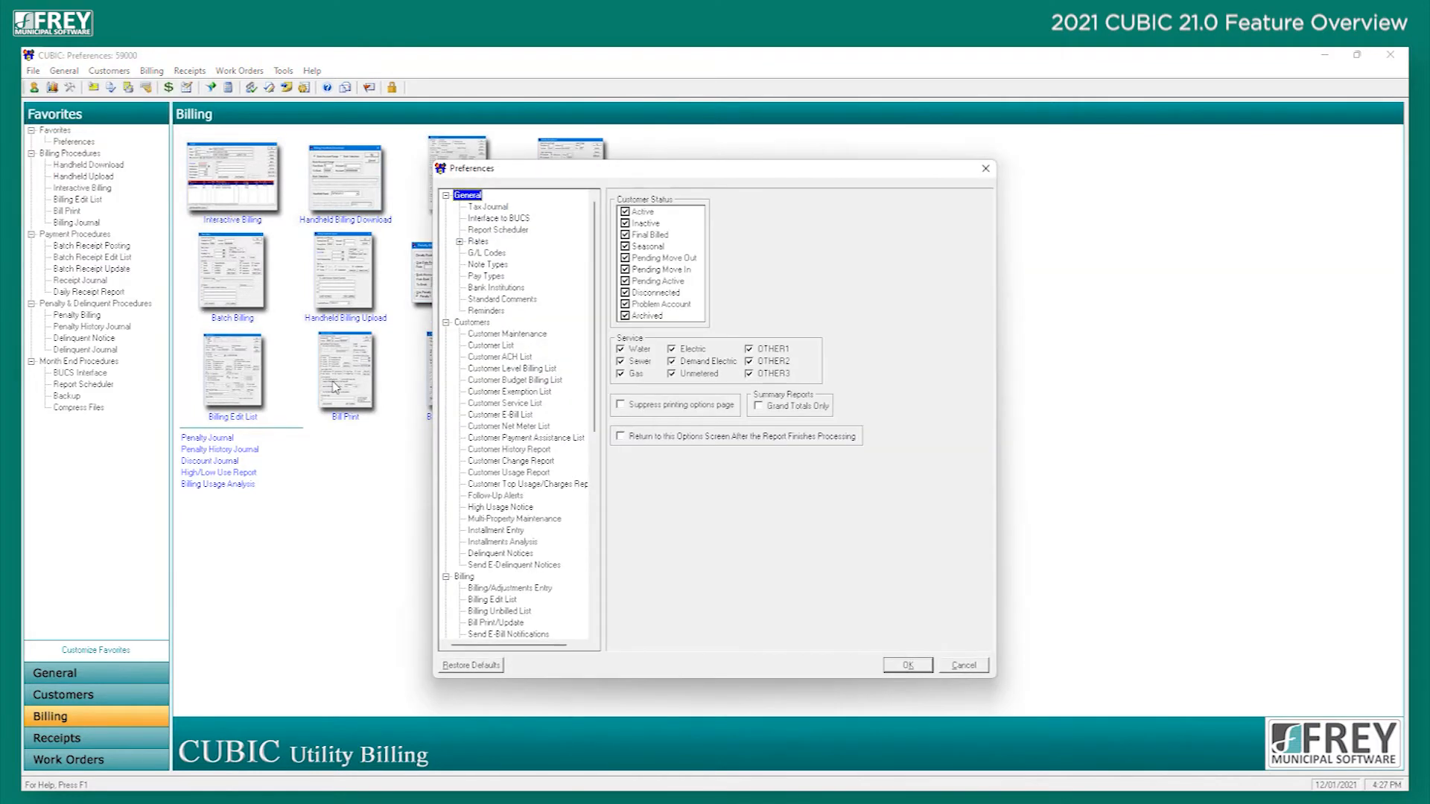
scroll(530, 515, down, 5)
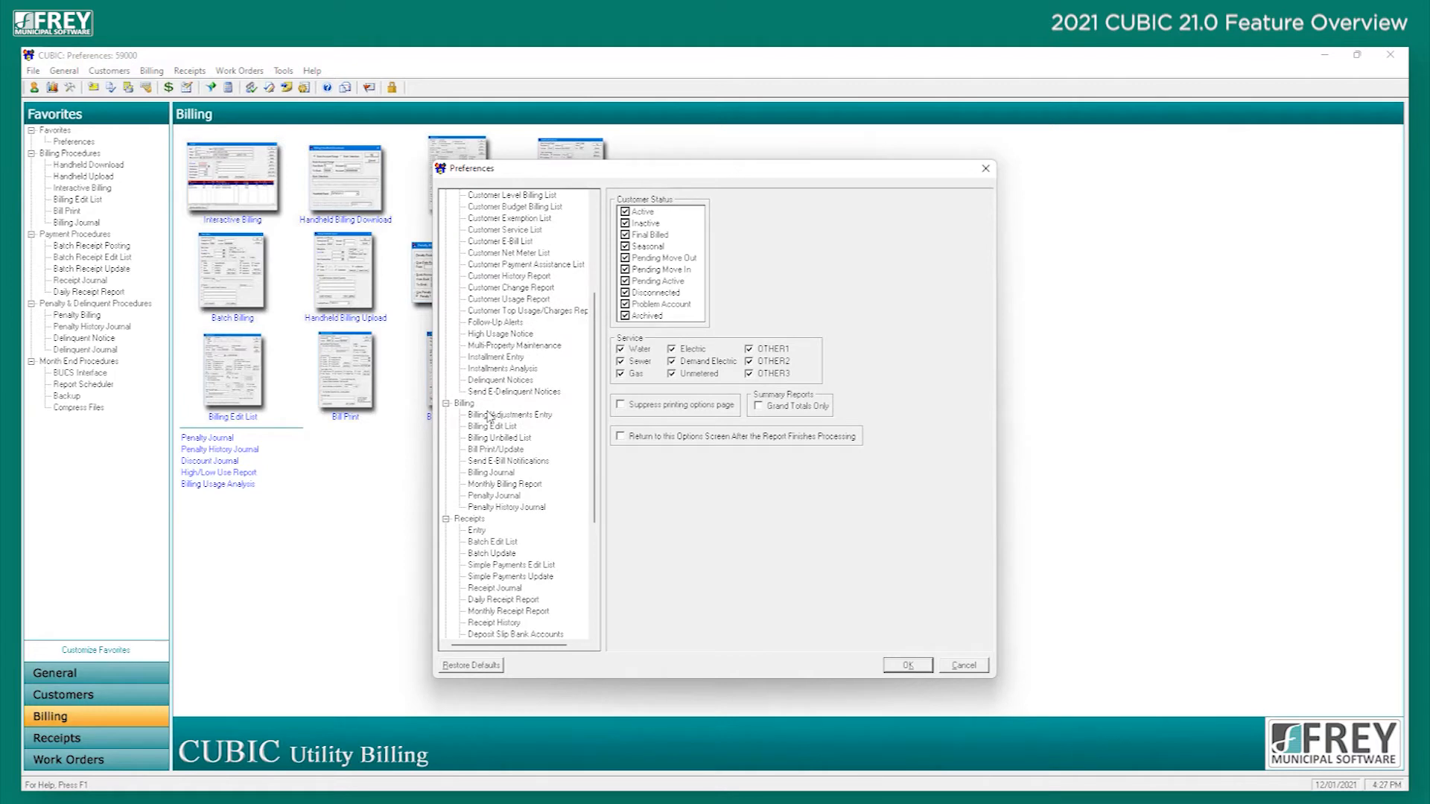
click(487, 462)
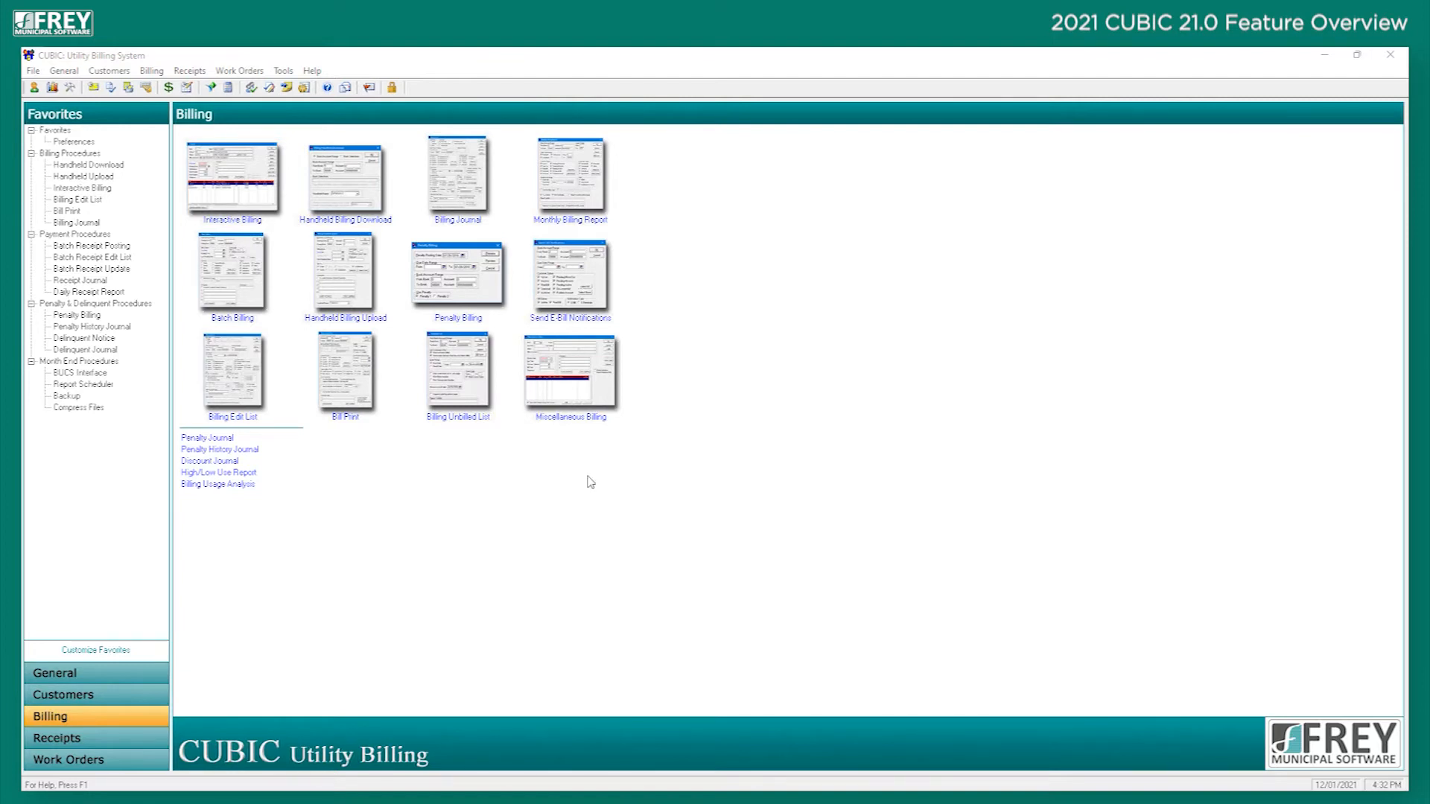
Edit the System Controls preferences to suppress the due/shut-off date on delinquent/shut-off notices.
click(75, 76)
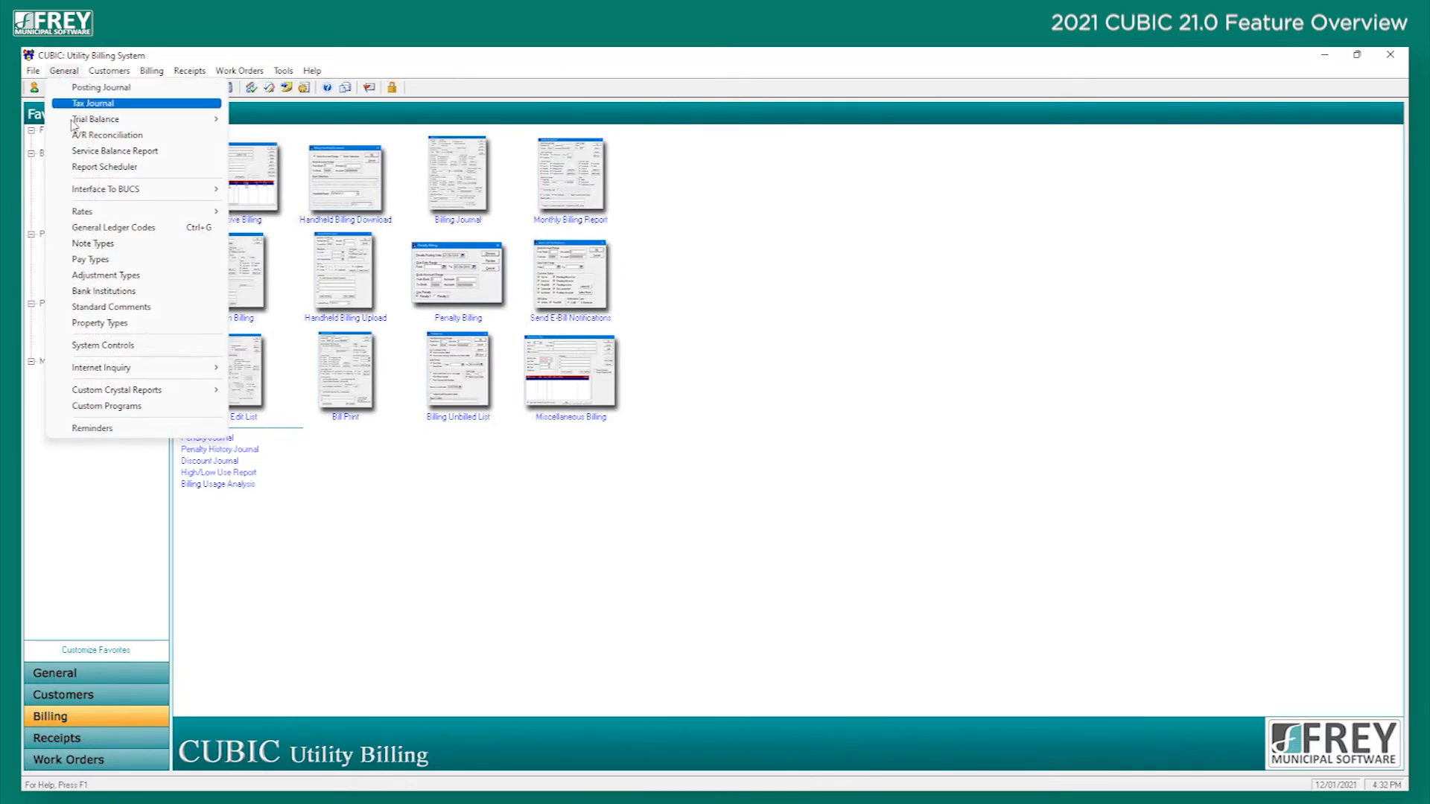
click(72, 346)
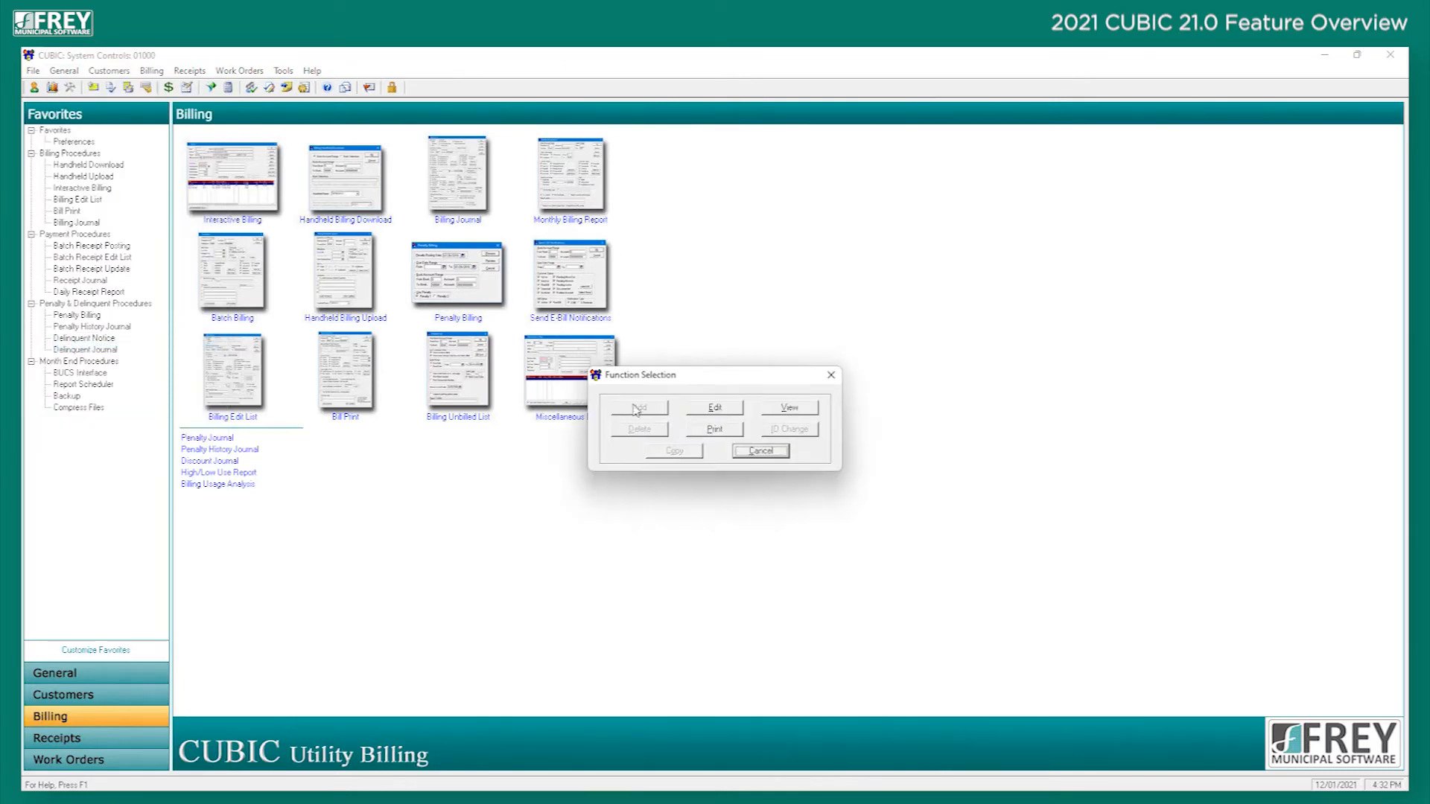
click(733, 409)
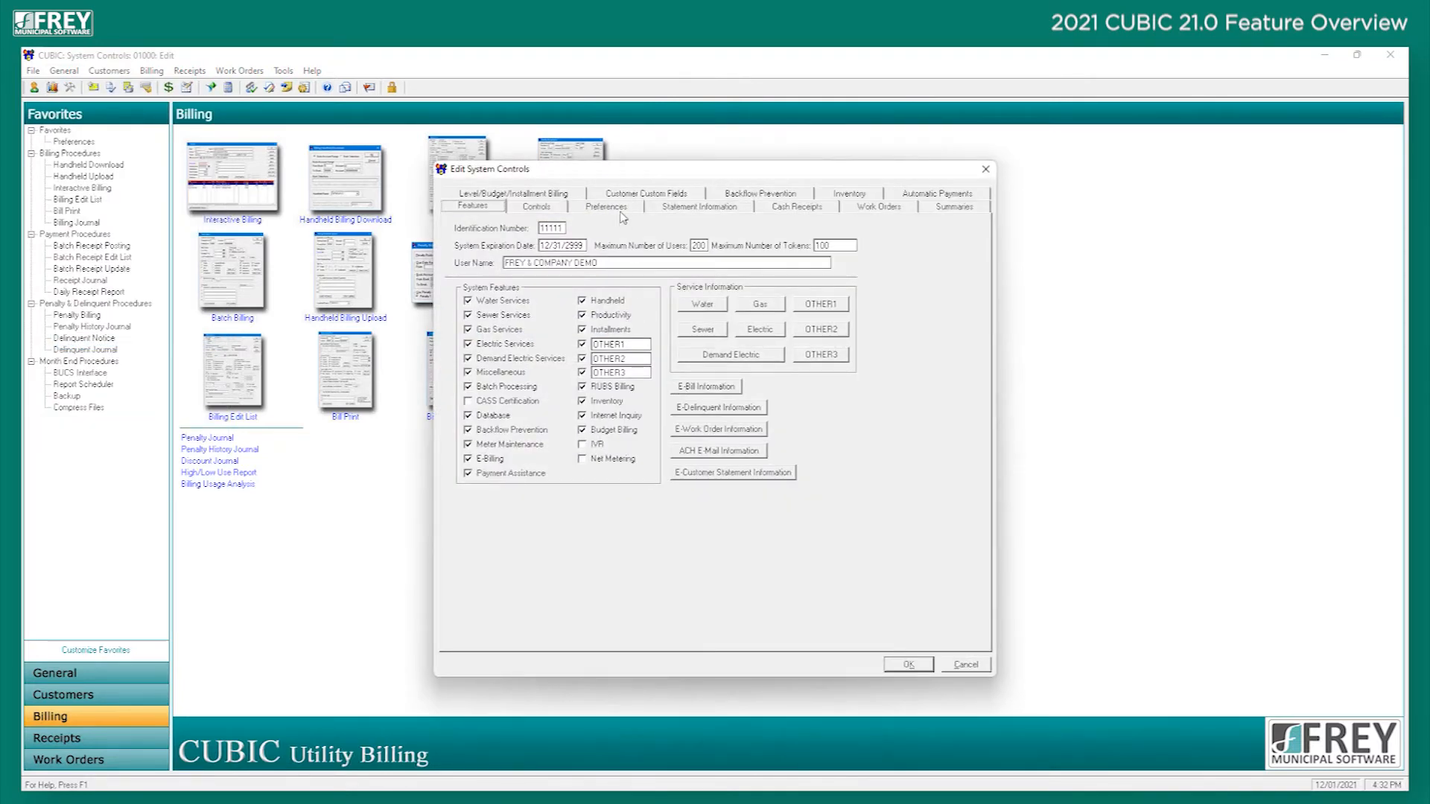
click(620, 212)
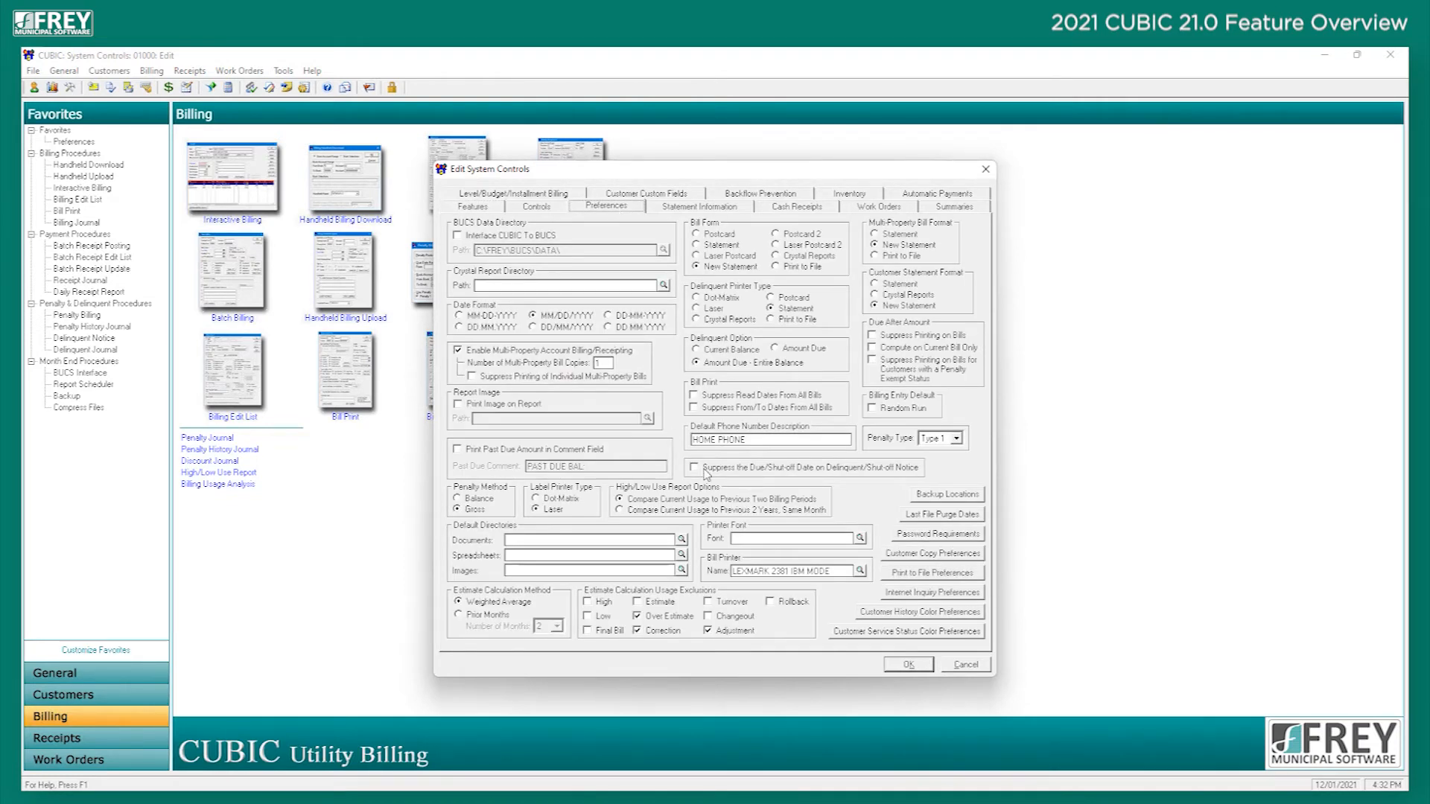
click(719, 472)
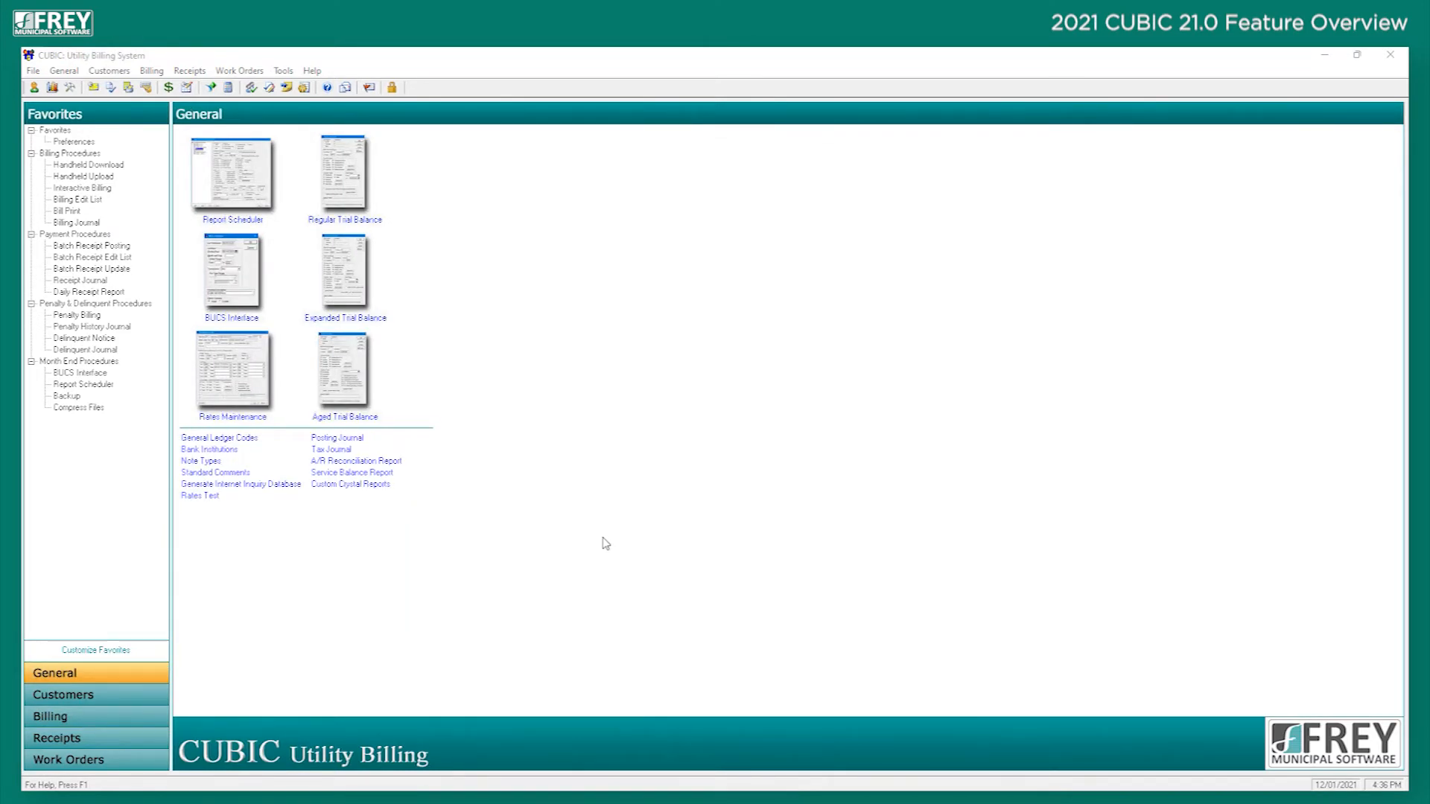
Open the Pay Types list and bring up the ACH pay type for editing.
click(65, 72)
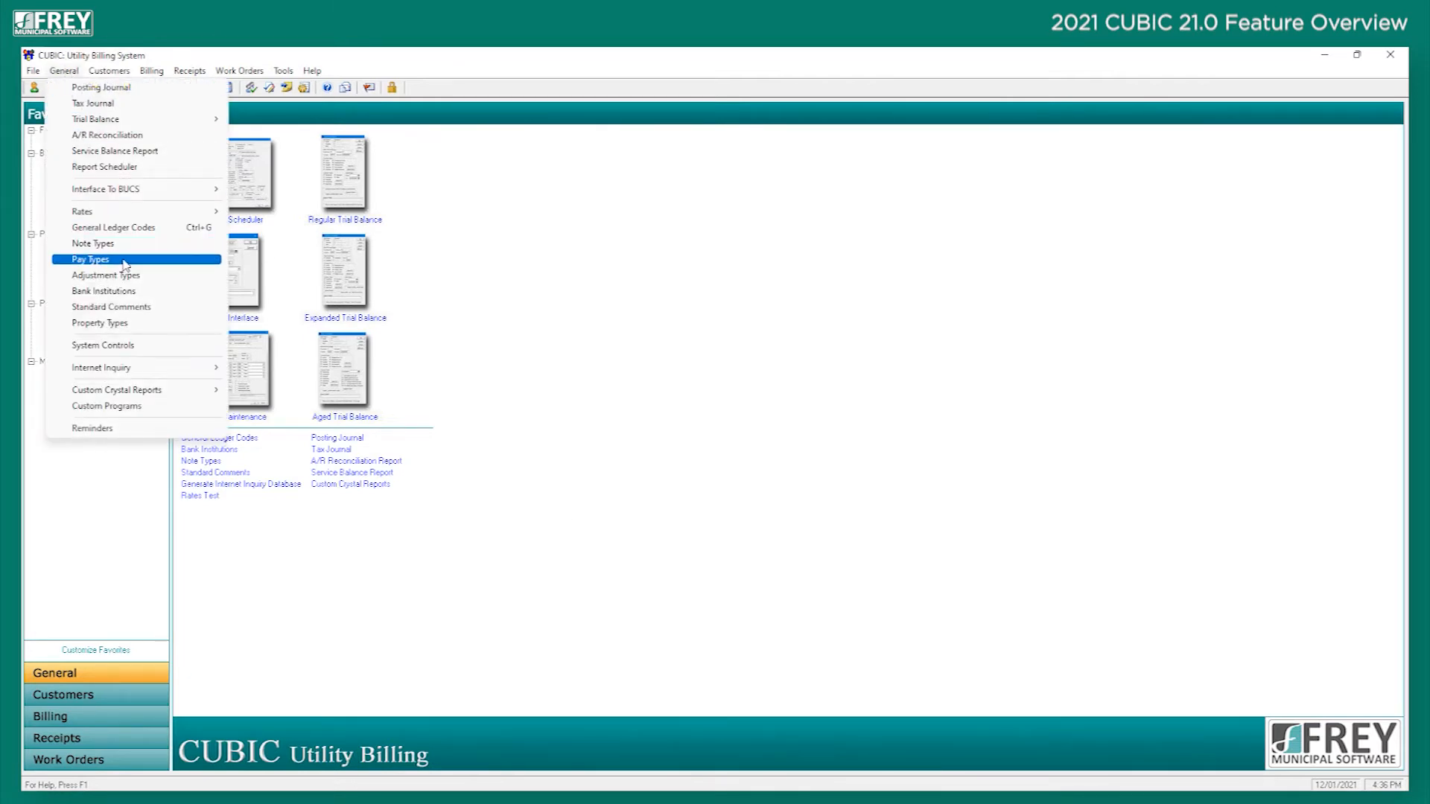
click(125, 260)
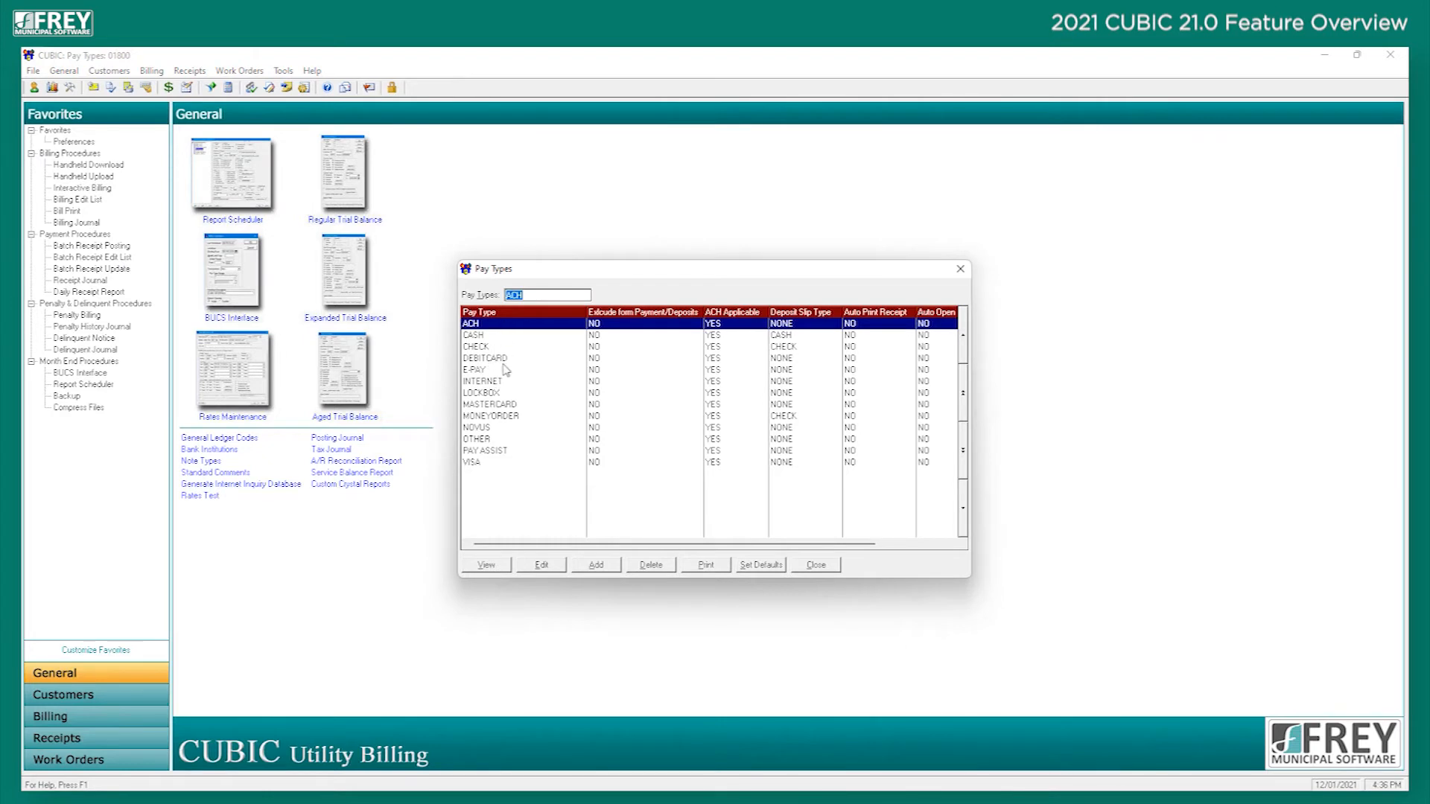
click(542, 566)
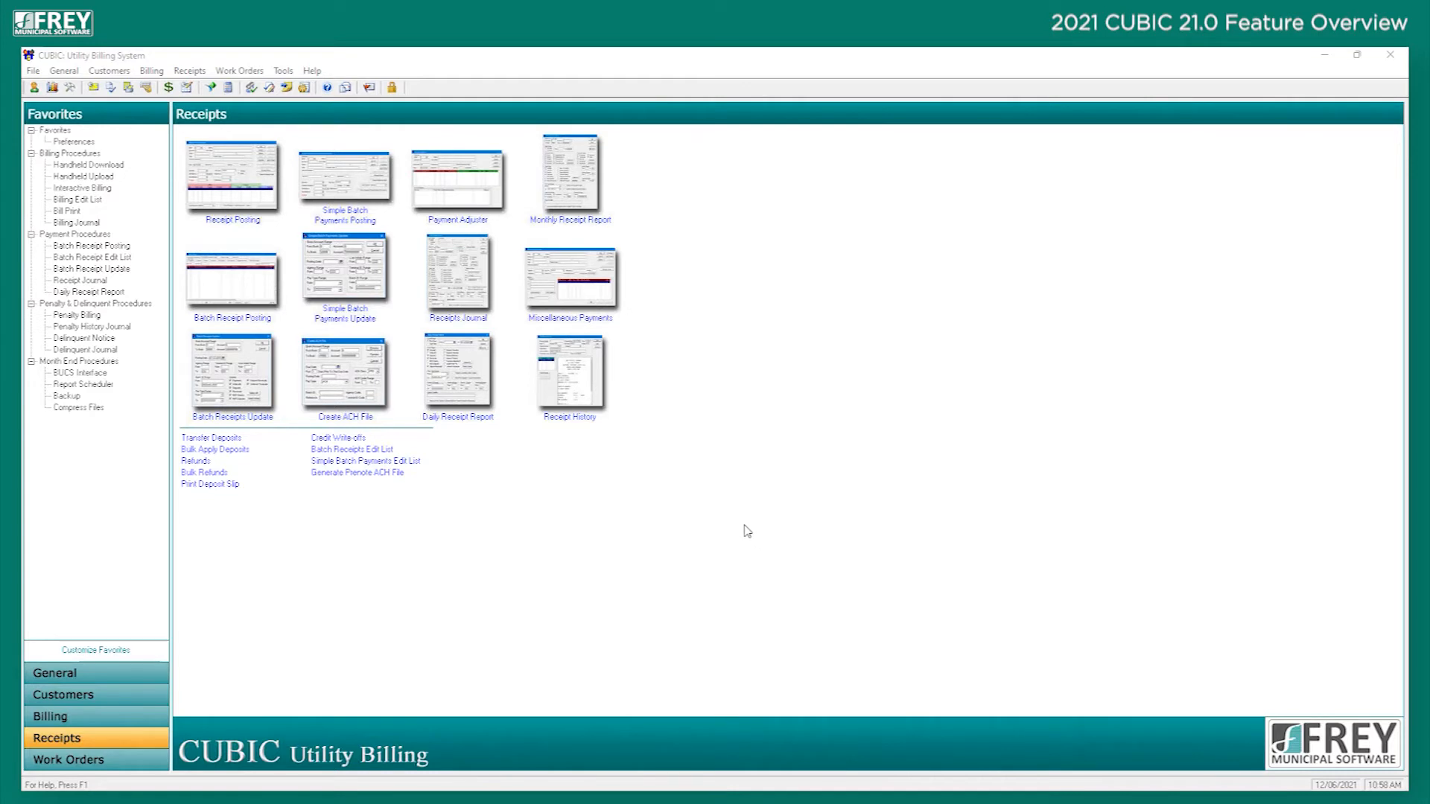
Preview the customers for a new ACH file with today's date as the due date, and view the second customer's record.
click(347, 384)
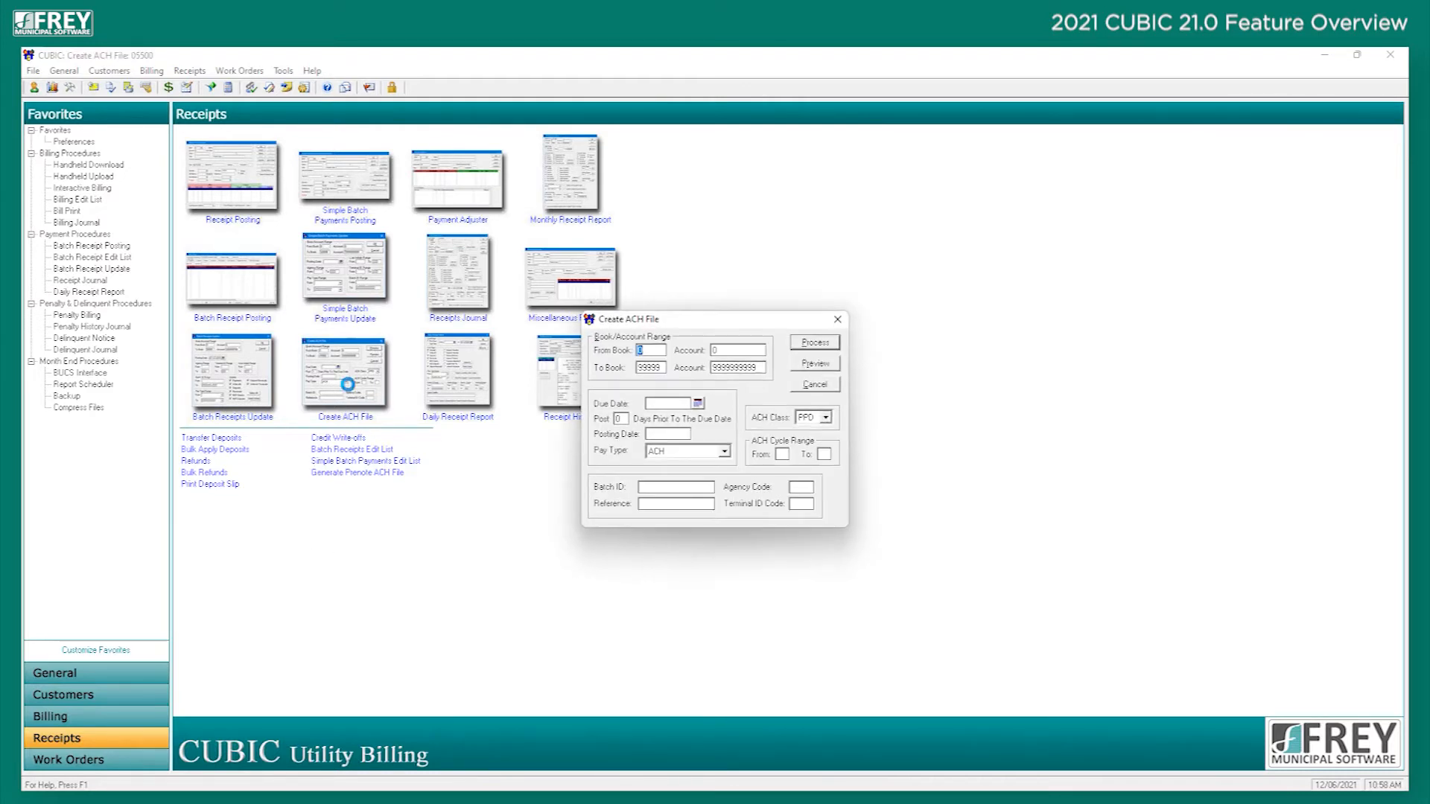
click(698, 403)
click(606, 460)
click(816, 368)
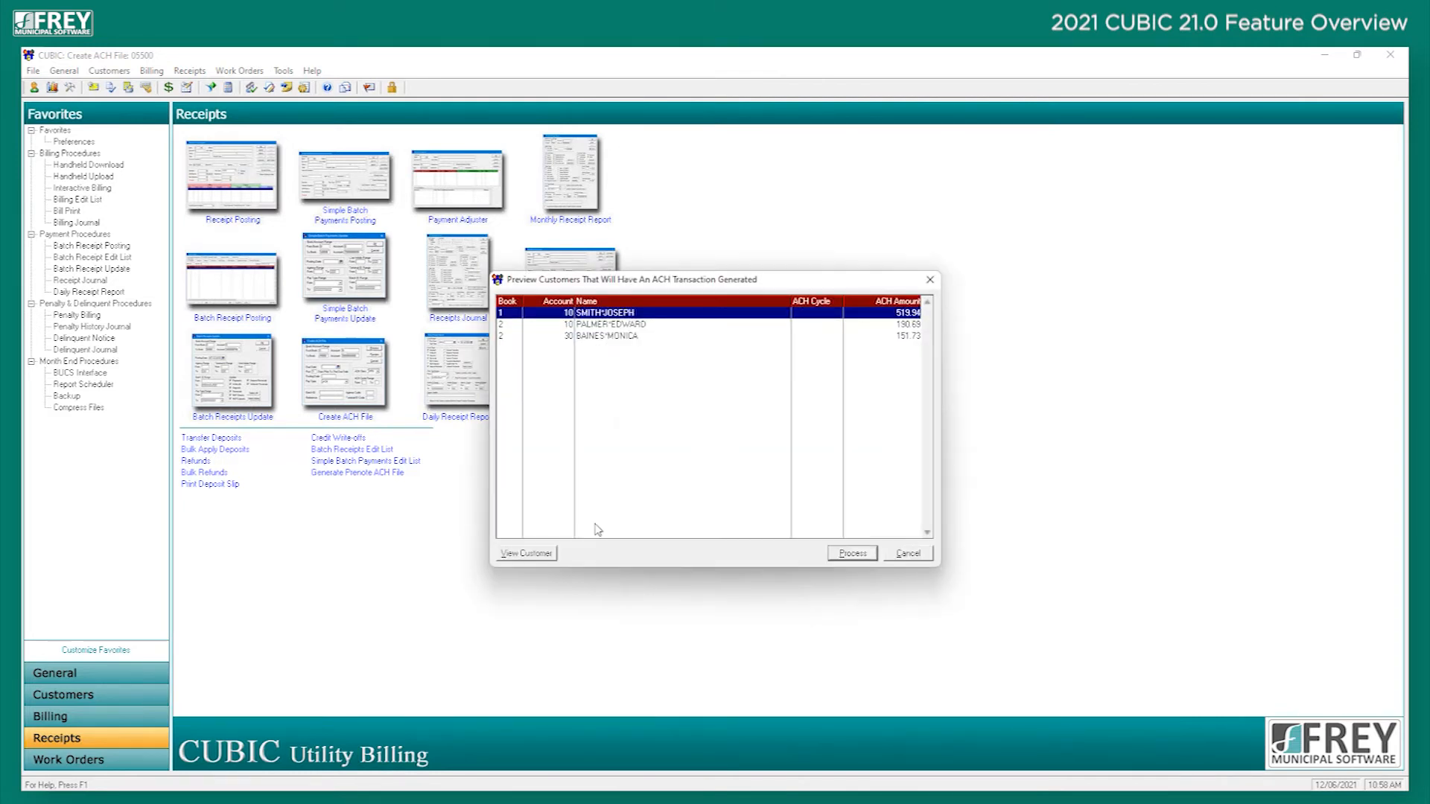
click(634, 325)
click(519, 554)
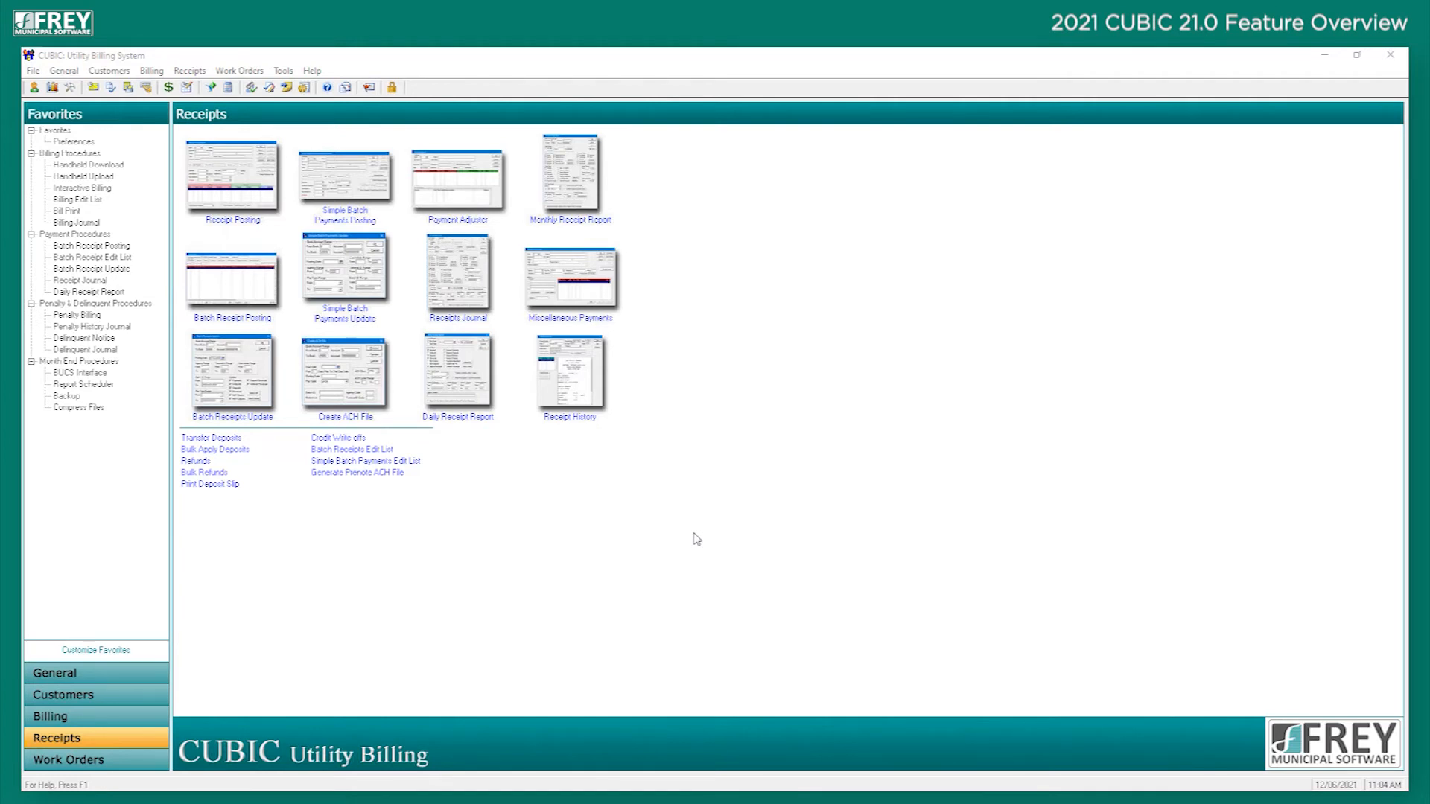
Require the posting date to be manually entered in batch and simple batch receipts posting in the Cash Receipts system controls, and save.
click(65, 71)
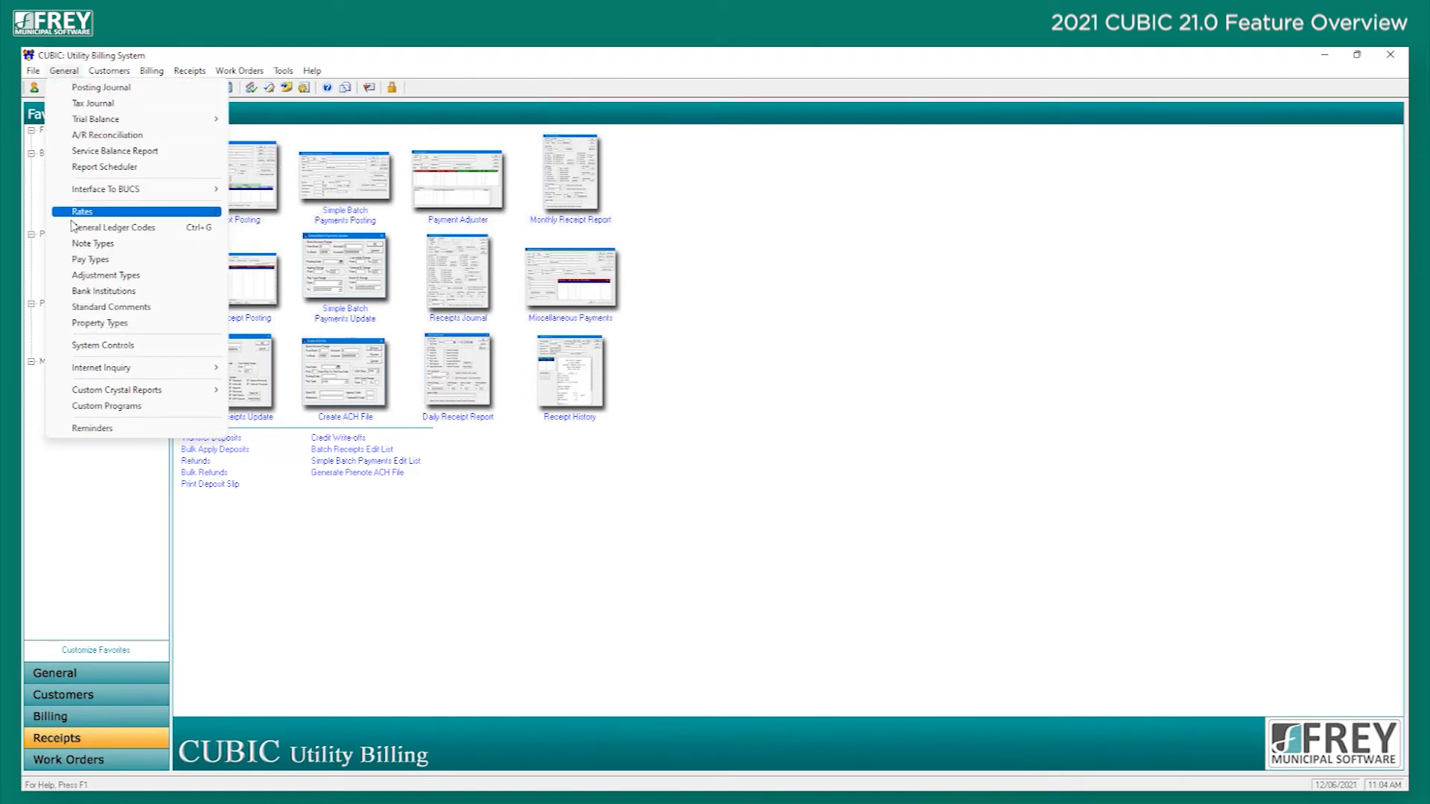
click(88, 346)
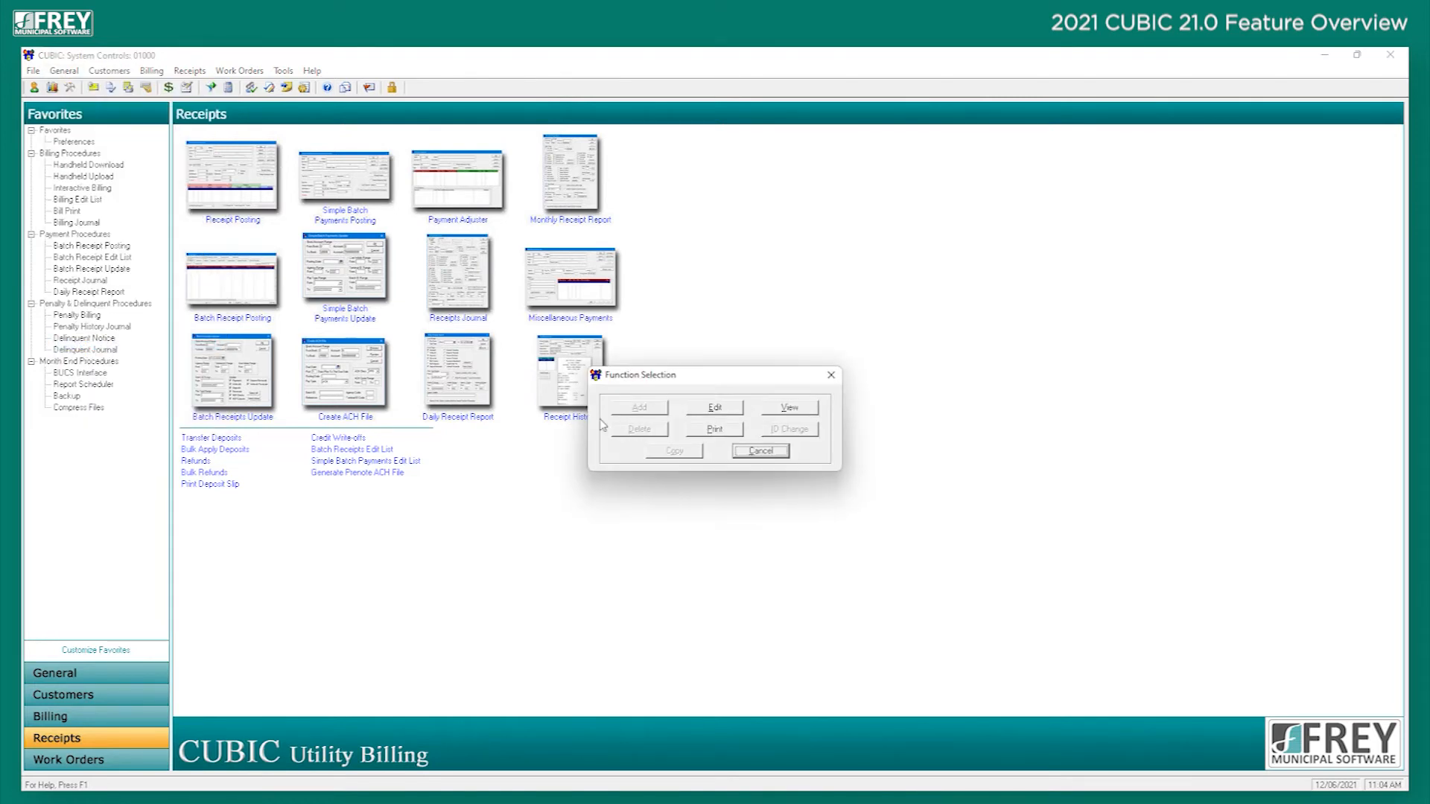
click(713, 409)
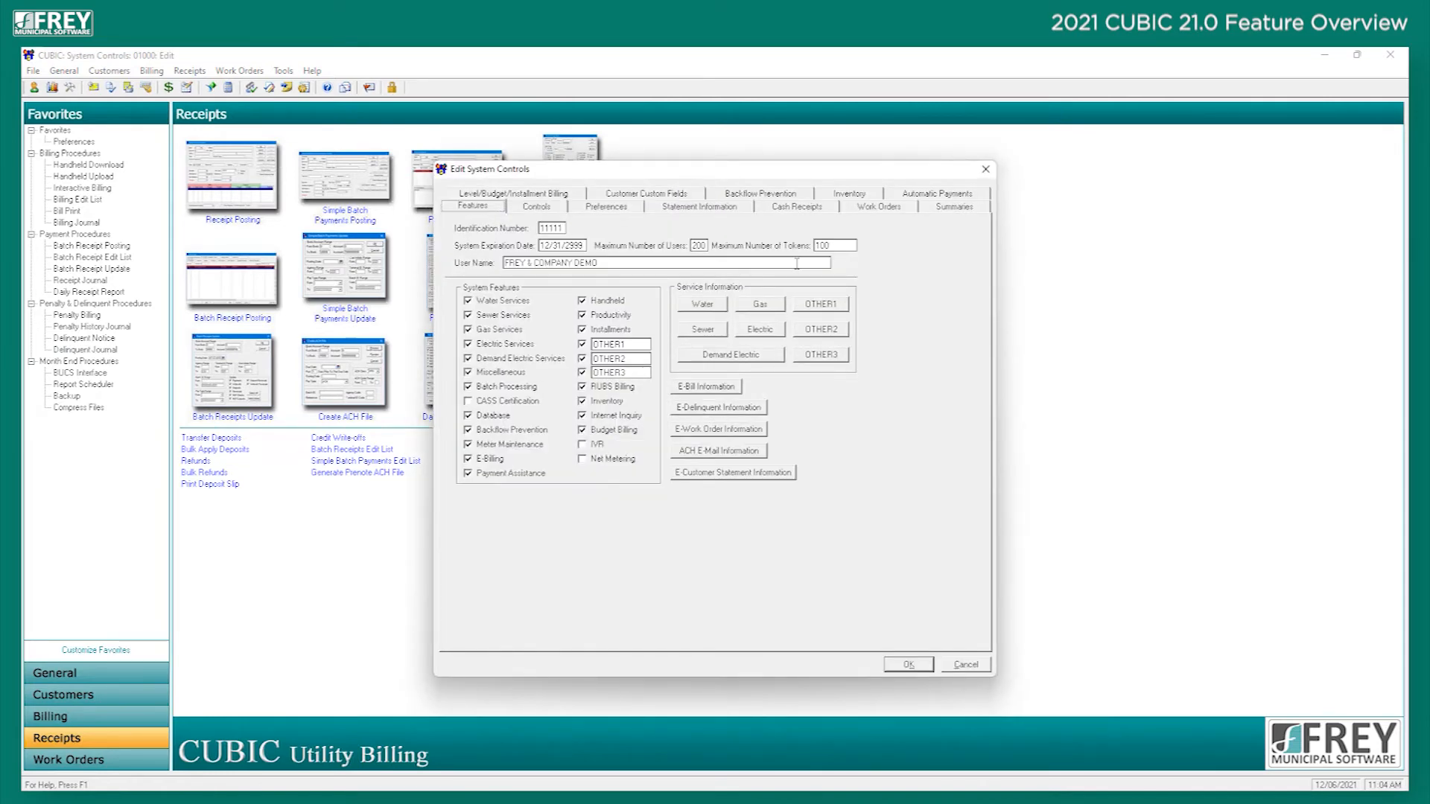
click(797, 212)
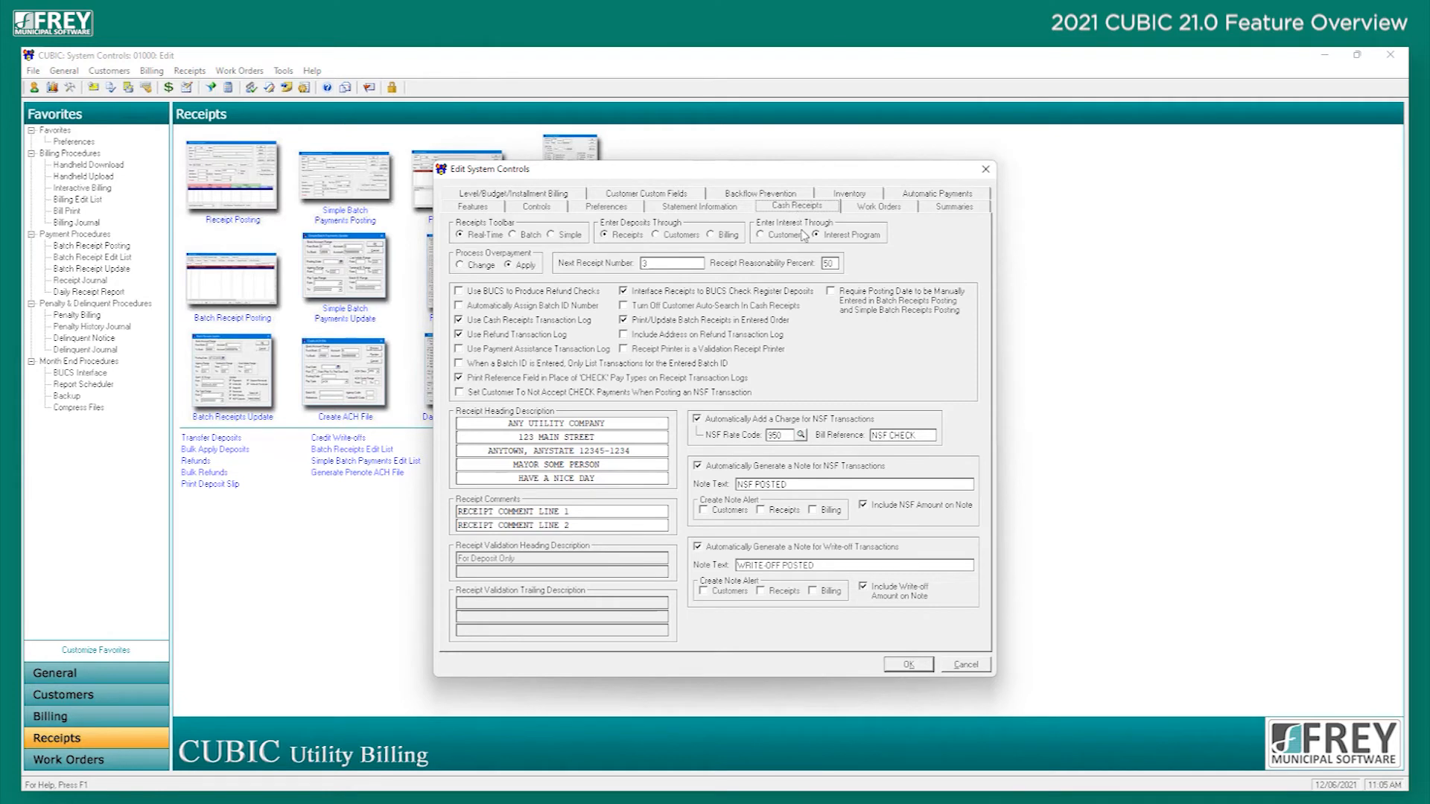
click(862, 308)
click(903, 666)
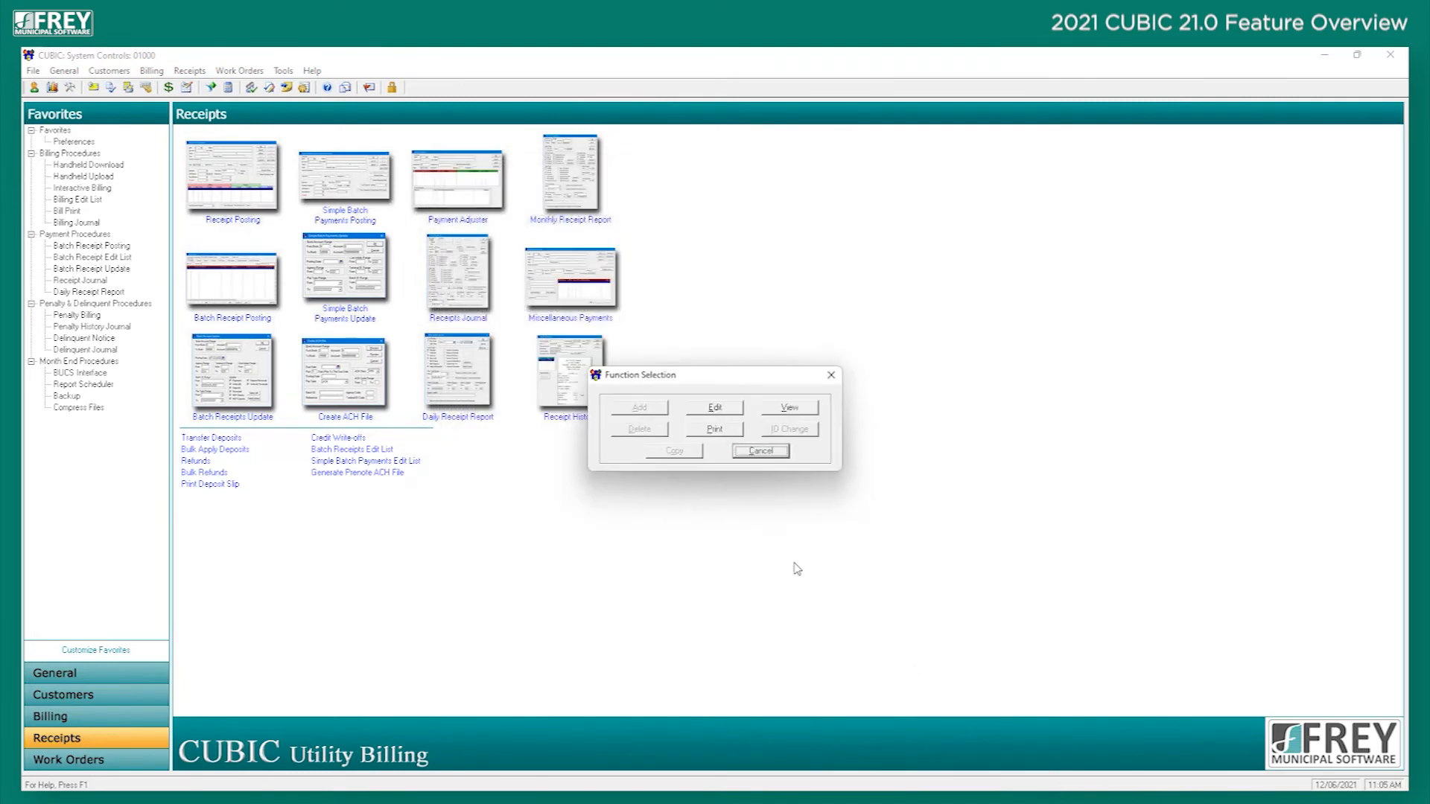
click(775, 454)
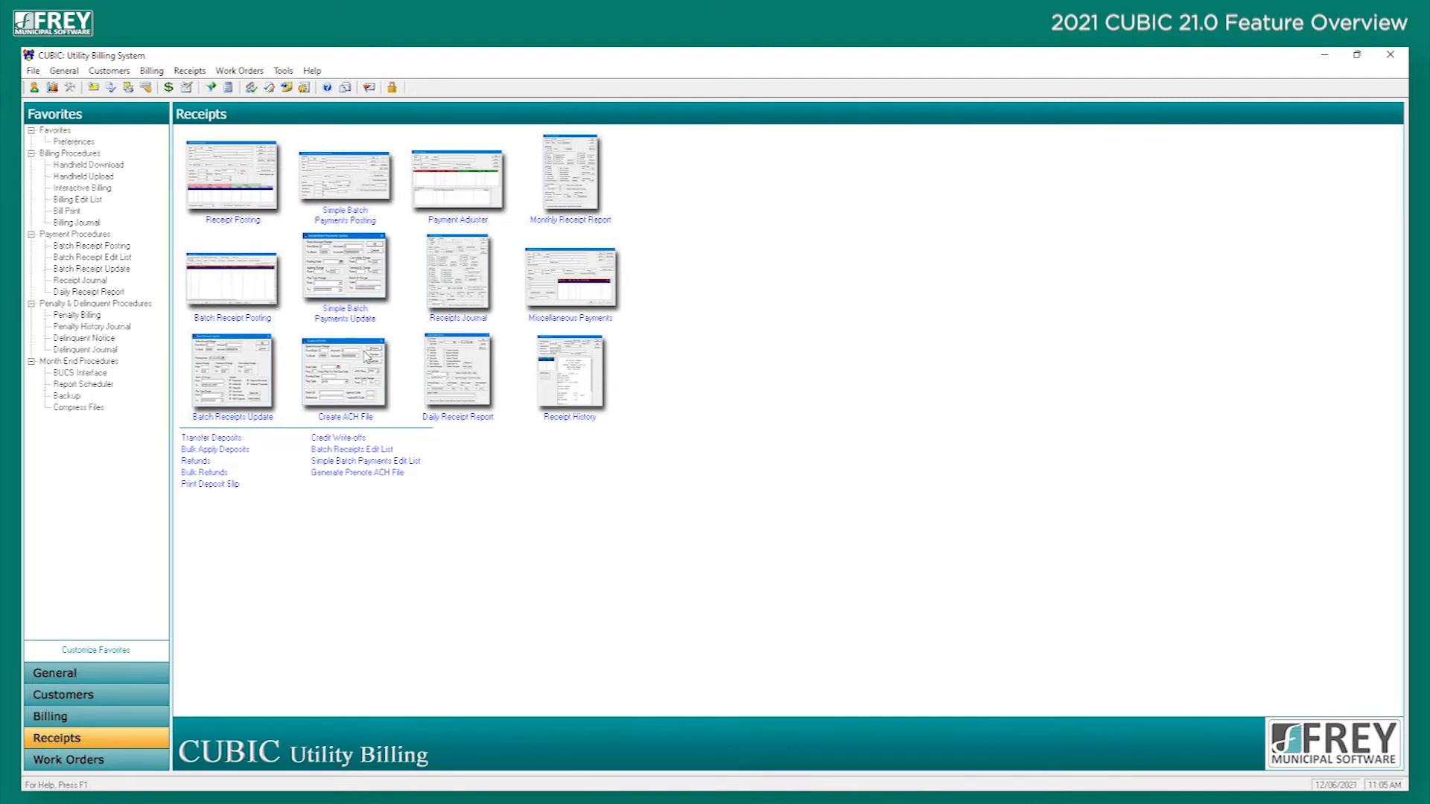
Try to run the Simple Batch Payments Update with a blank posting date, and set the posting date to December 6, 2021.
click(360, 285)
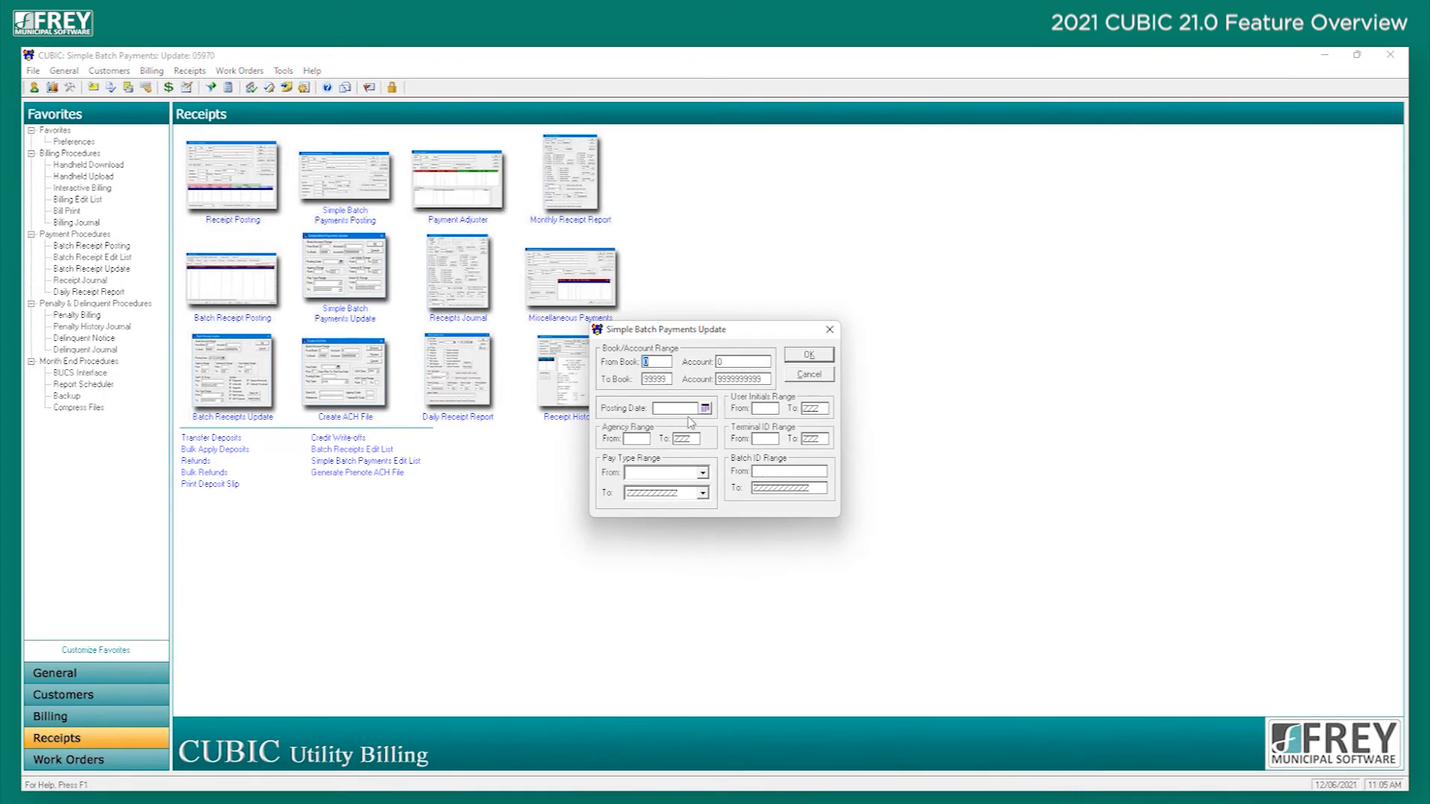
click(814, 357)
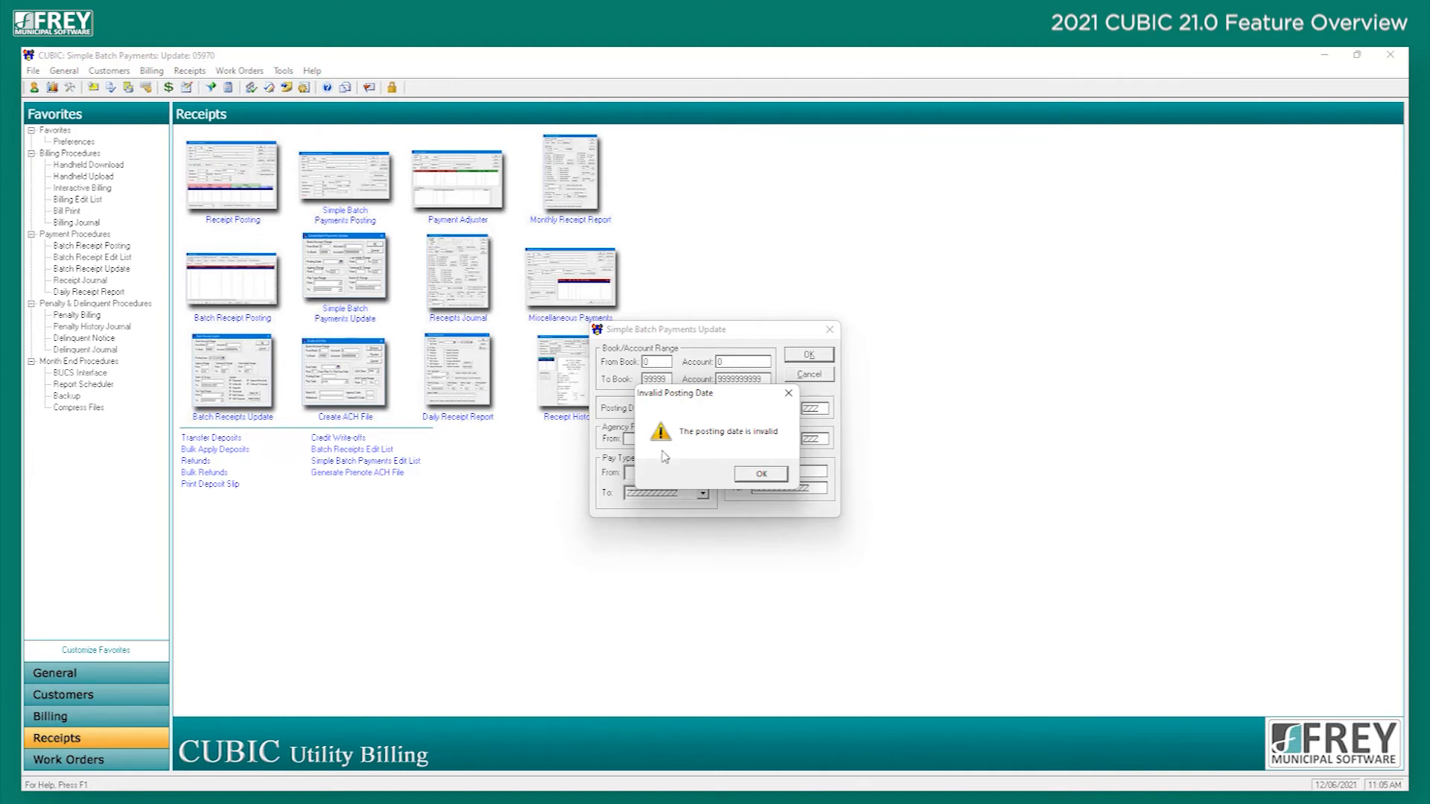
click(761, 474)
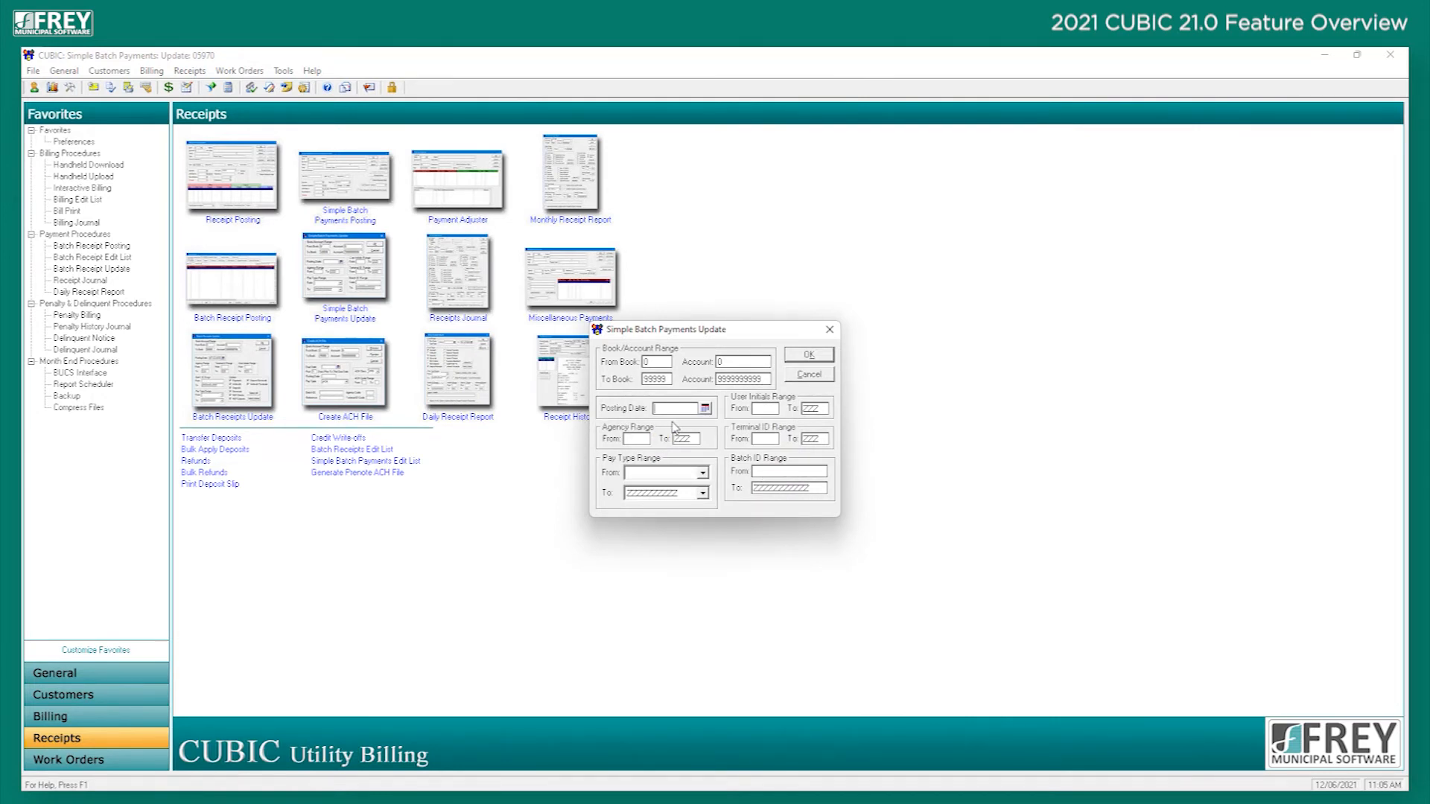
click(704, 408)
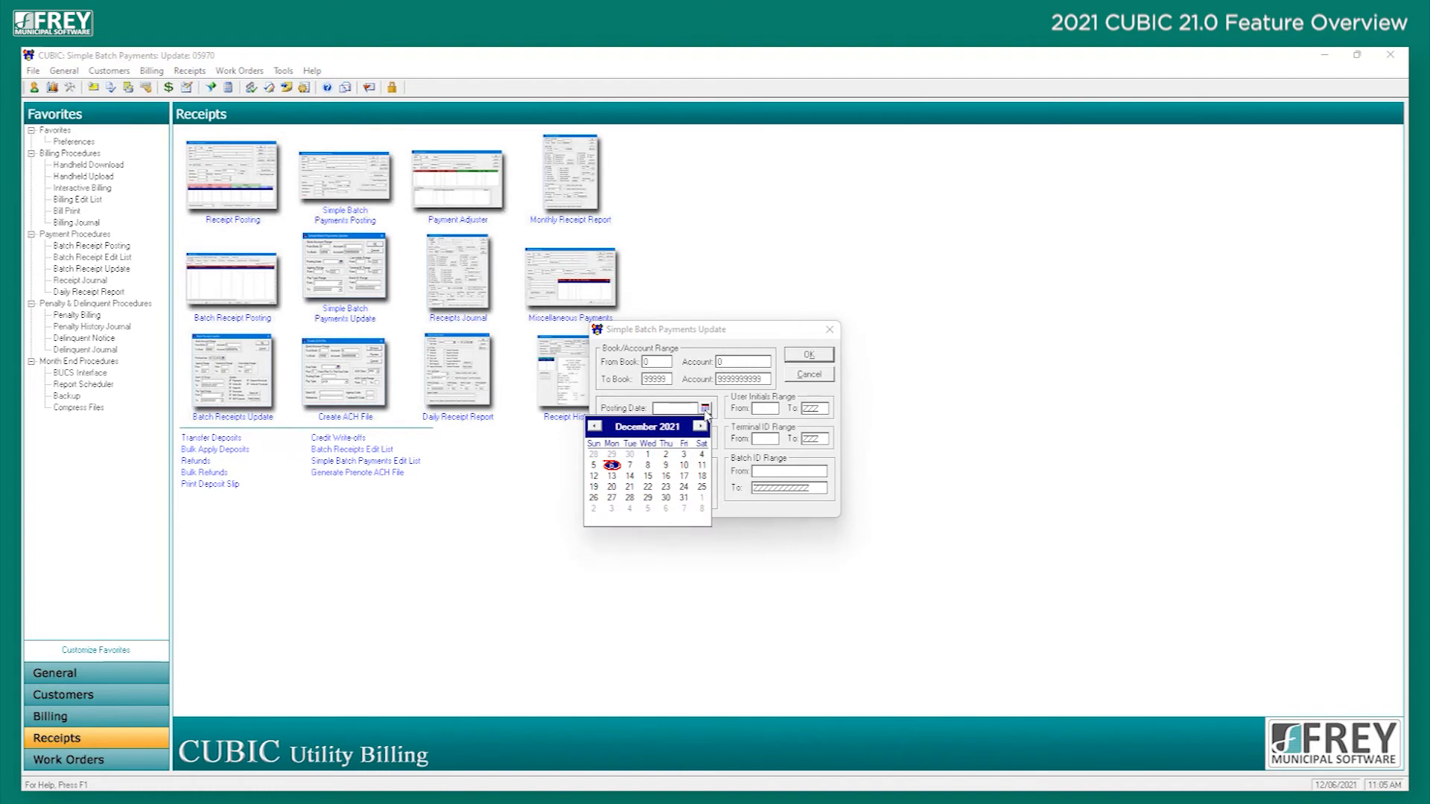
click(612, 465)
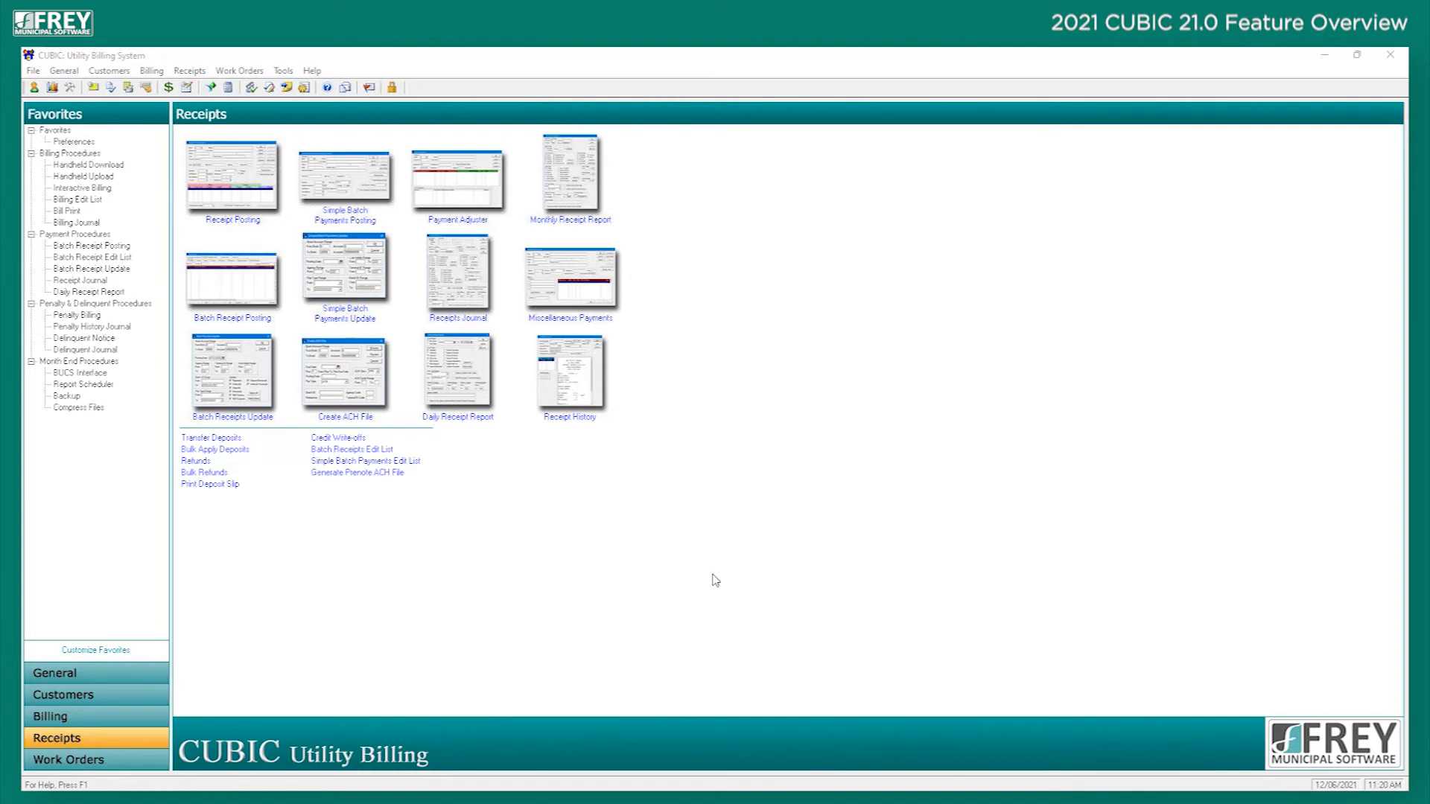
Open Receipt Posting for a payment, load a book 1 customer by account number, and cancel the entry.
click(247, 192)
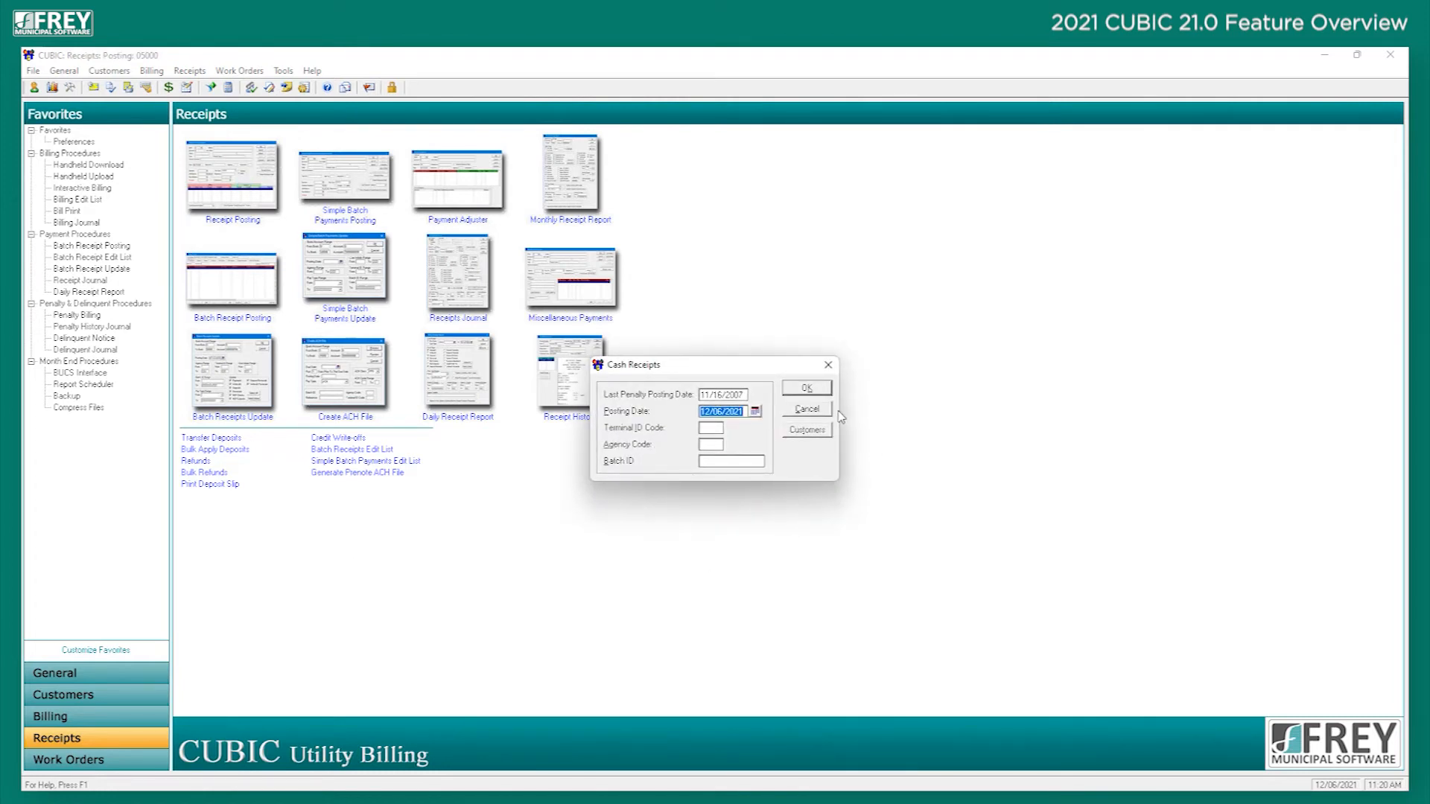
click(806, 388)
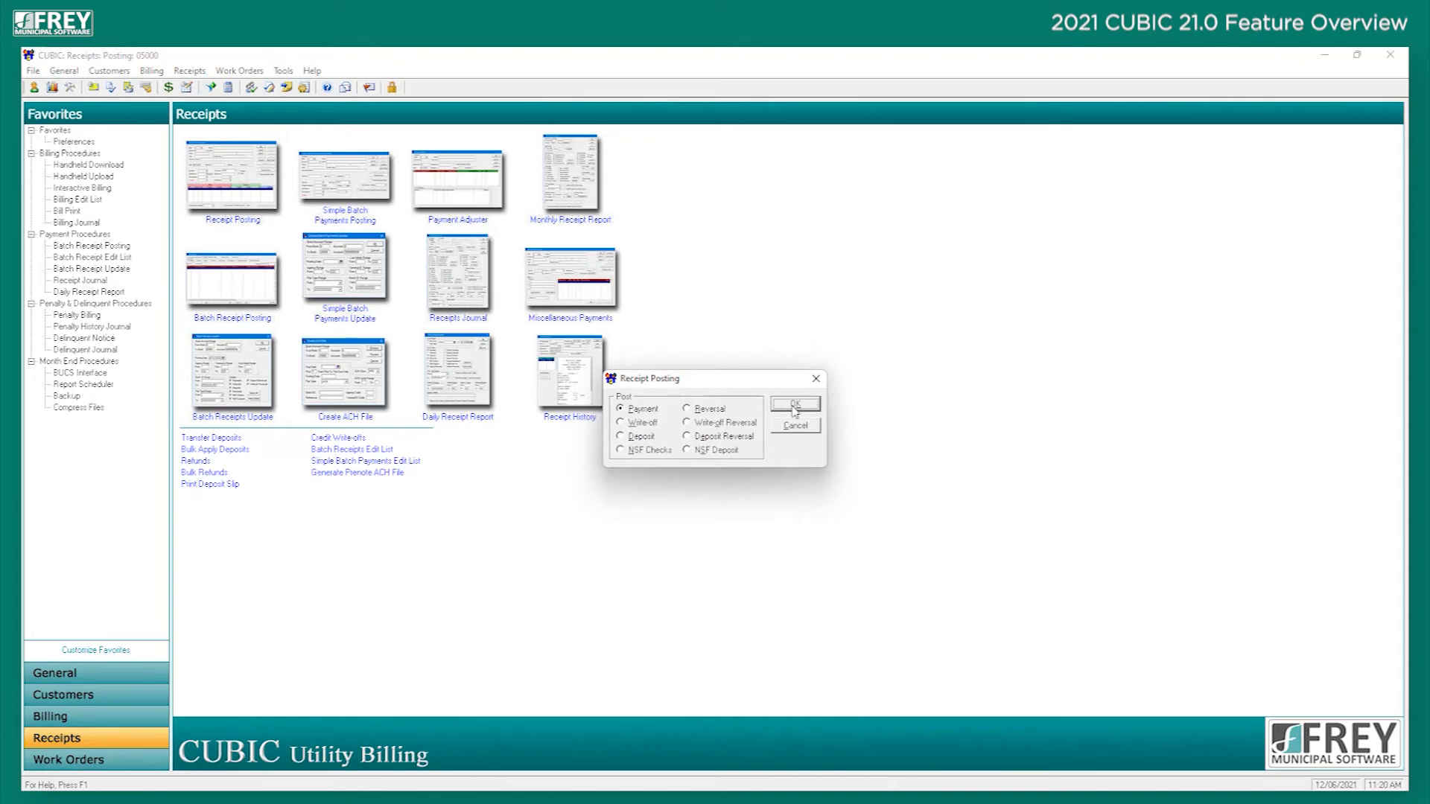
click(795, 406)
text(1)
key(Tab)
text(30)
key(Tab)
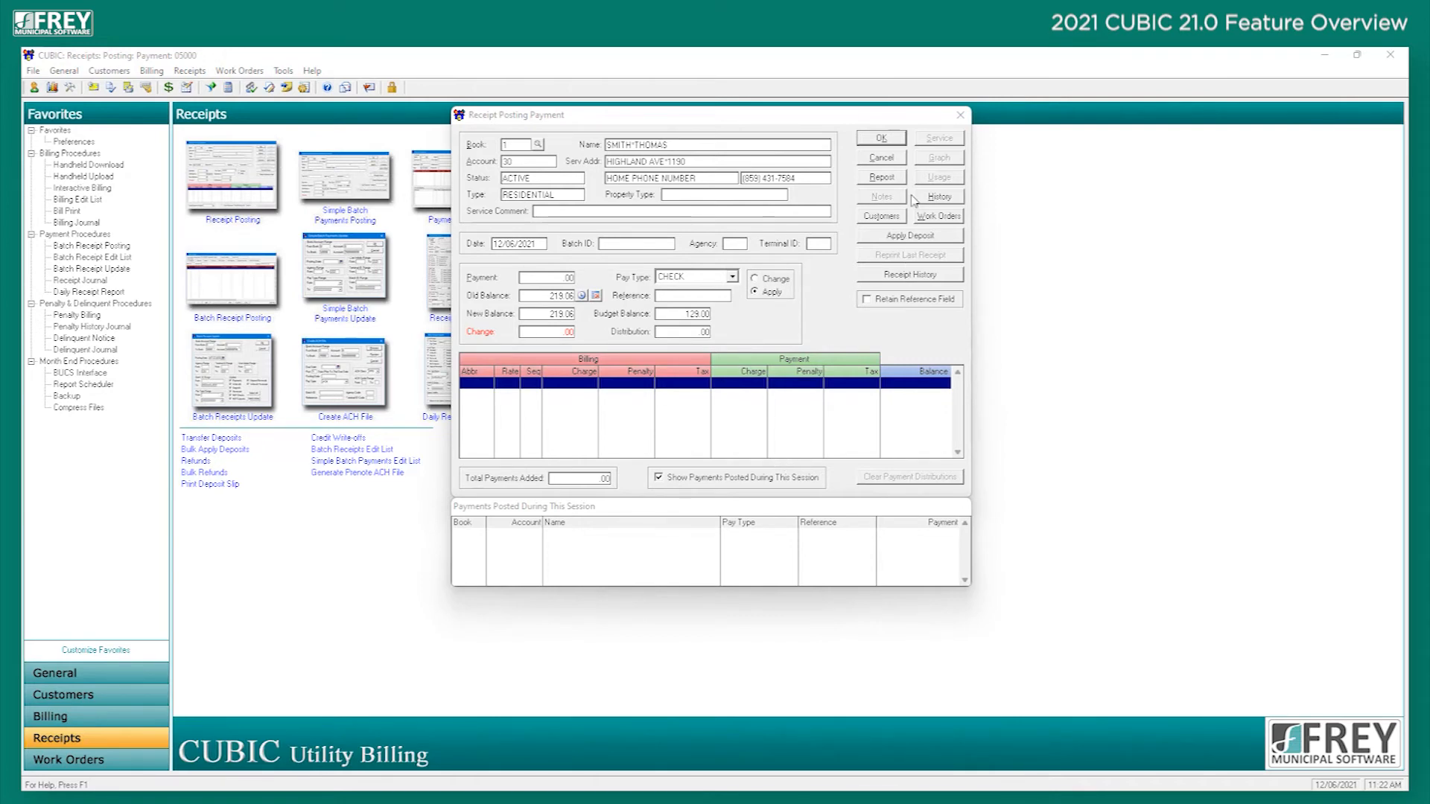
click(892, 159)
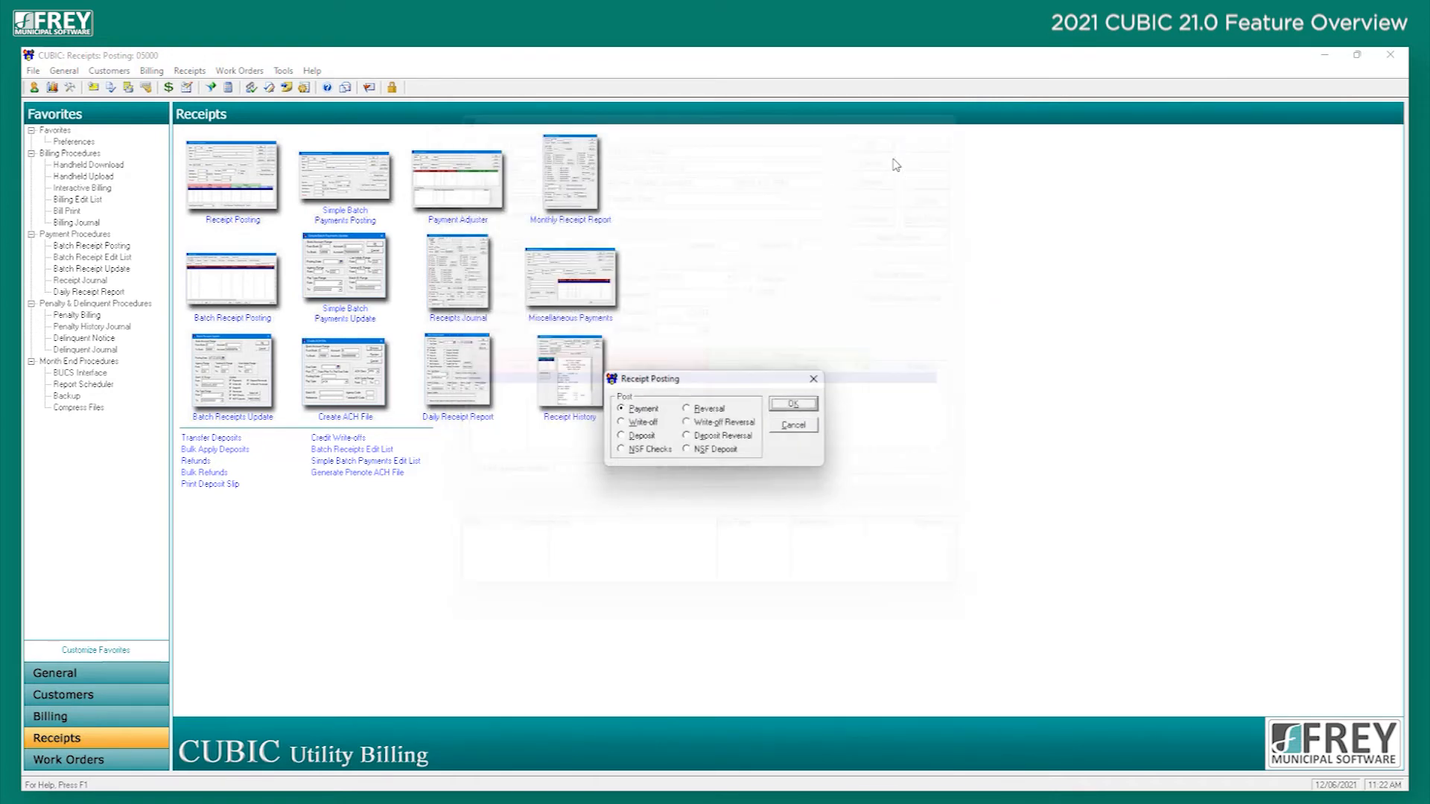
Open Receipt Posting for a write-off and load a book 1 customer by account number.
click(644, 425)
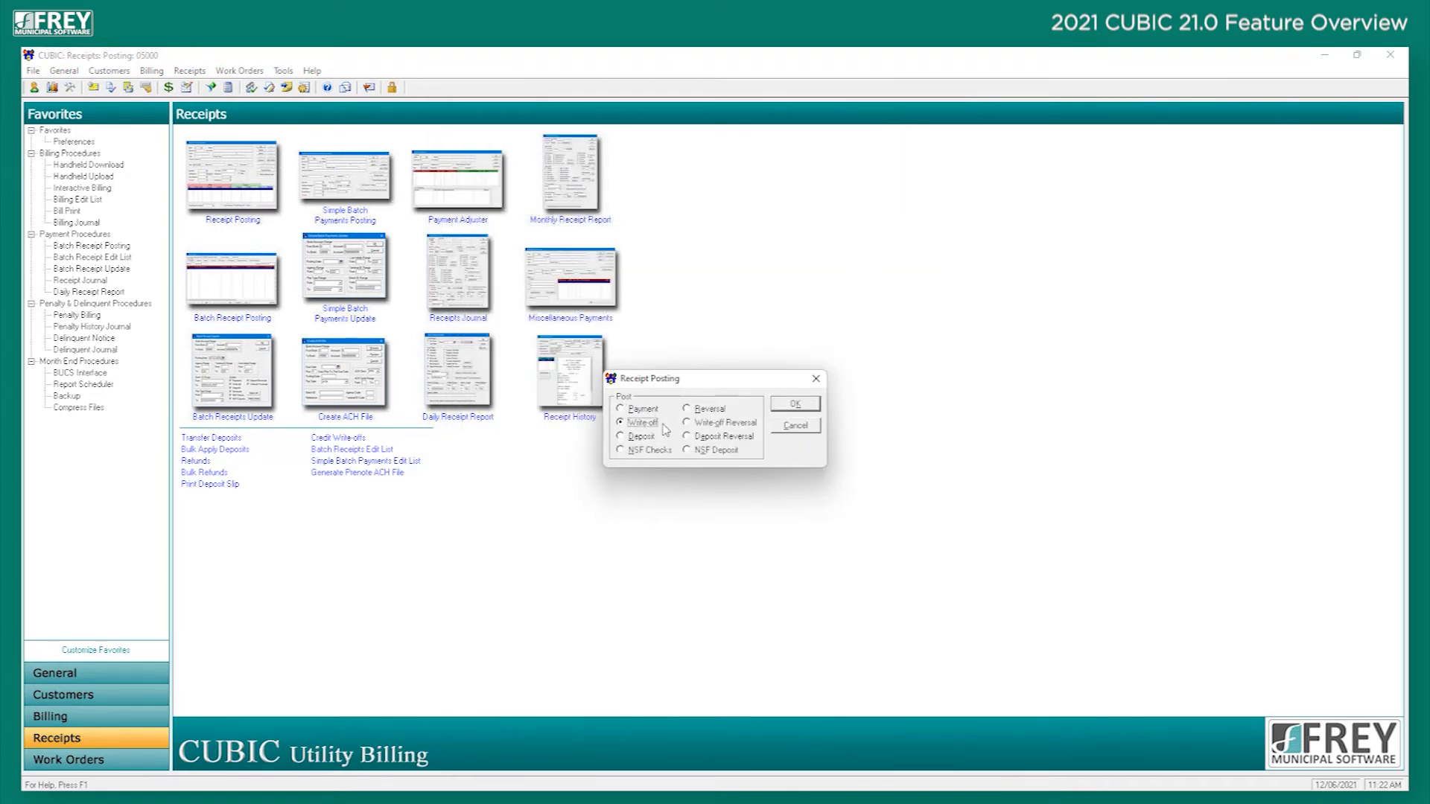
click(801, 409)
text(1)
key(Tab)
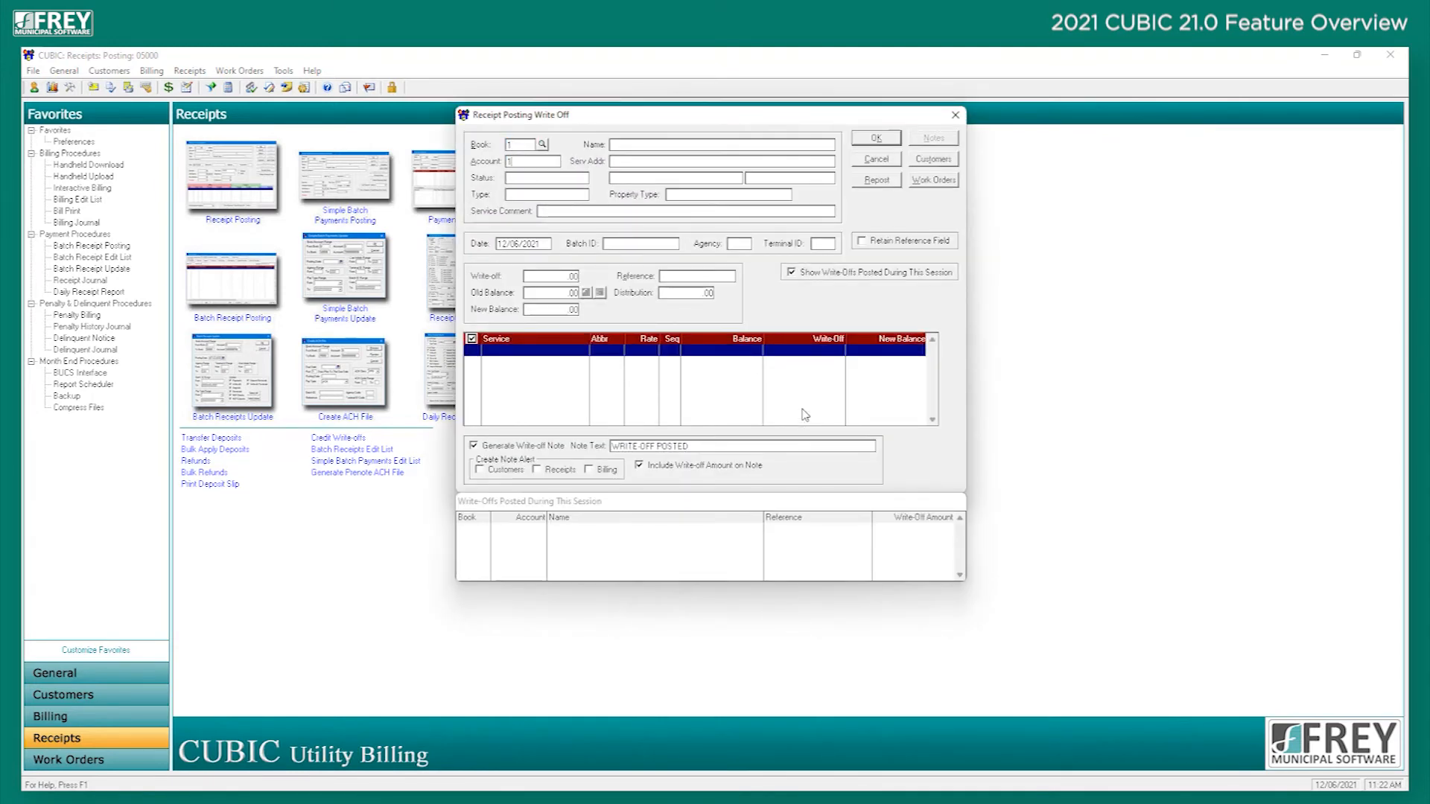
text(10)
key(Tab)
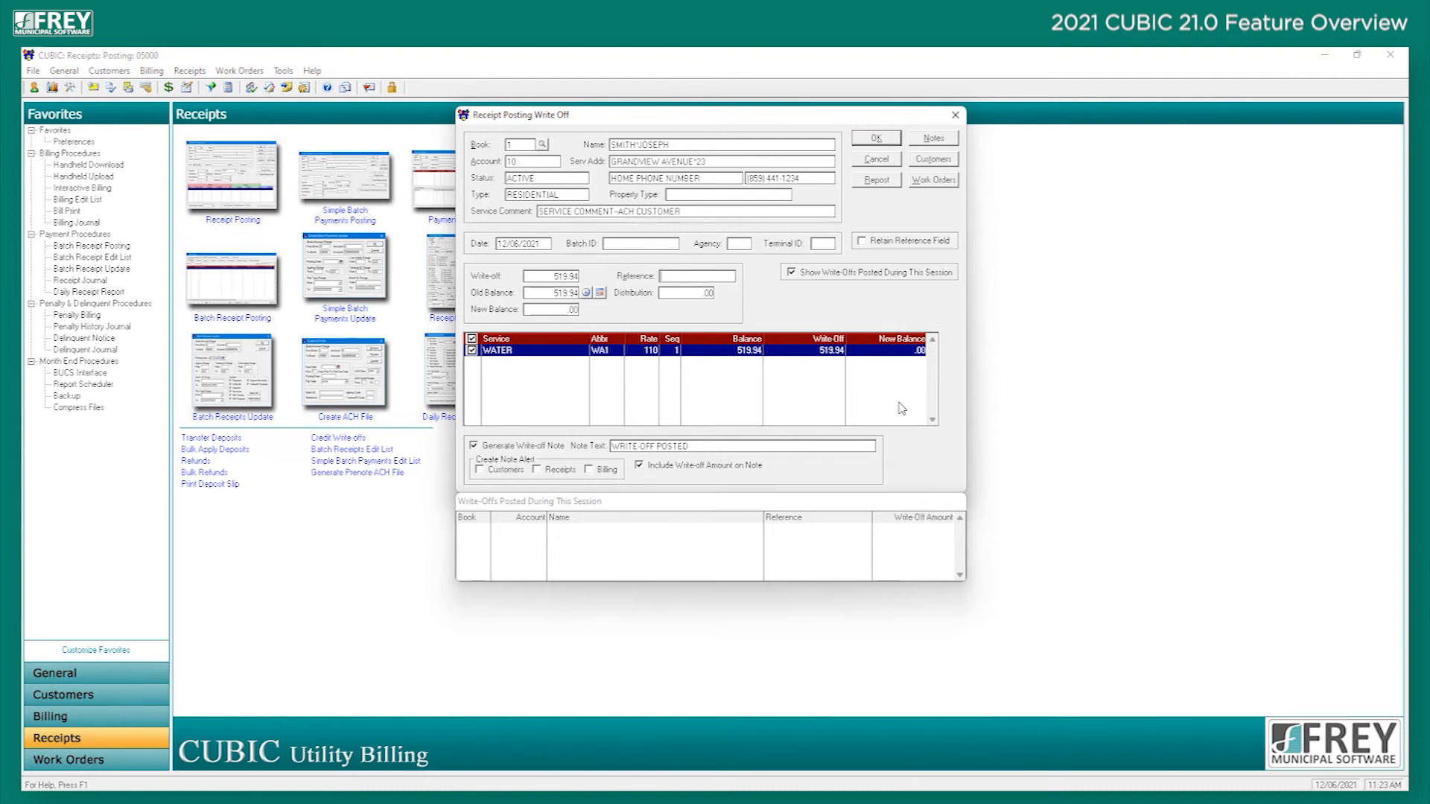
Set the water service write-off to 500.00, and cancel the entry and the receipt posting session.
click(815, 351)
text(500)
key(Return)
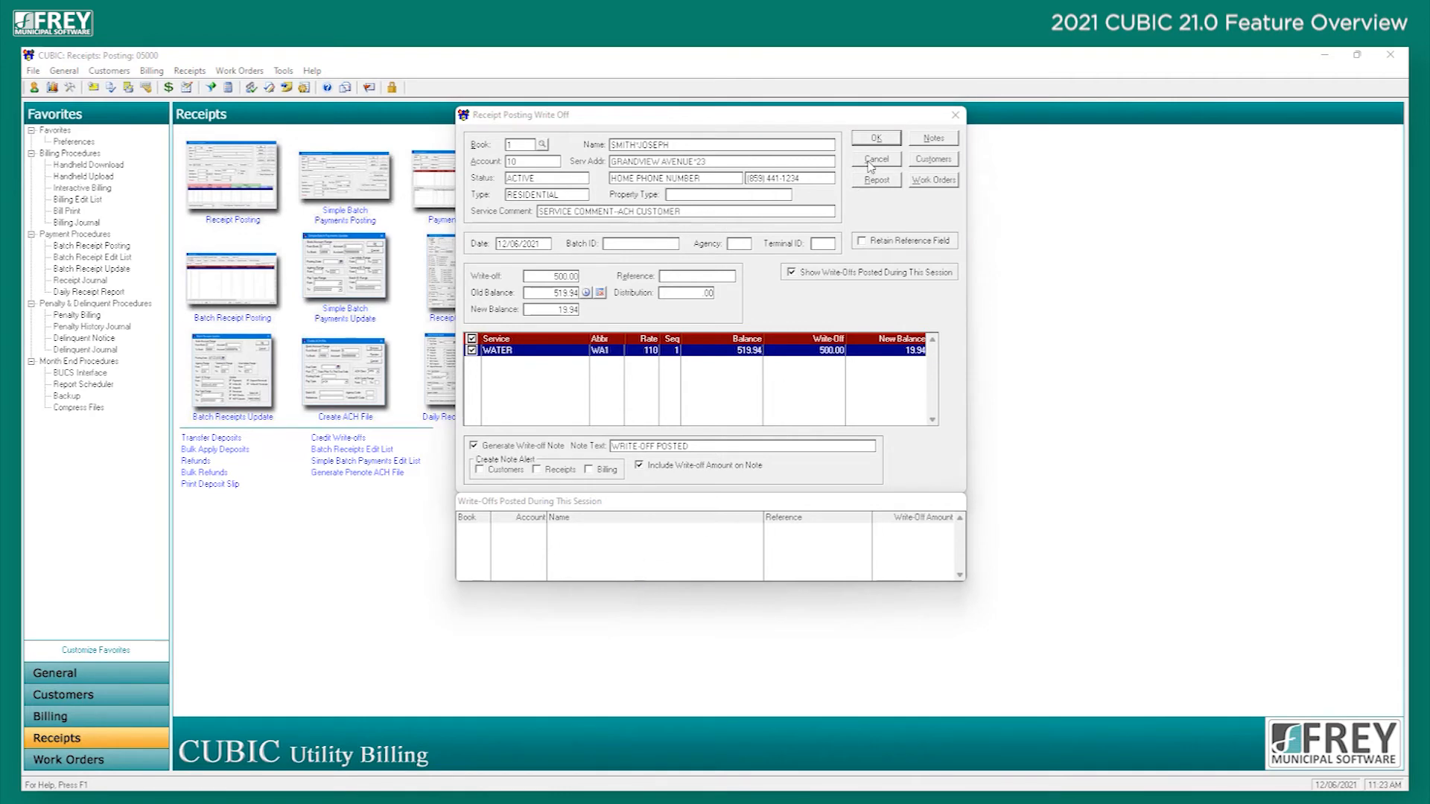
click(868, 162)
click(808, 427)
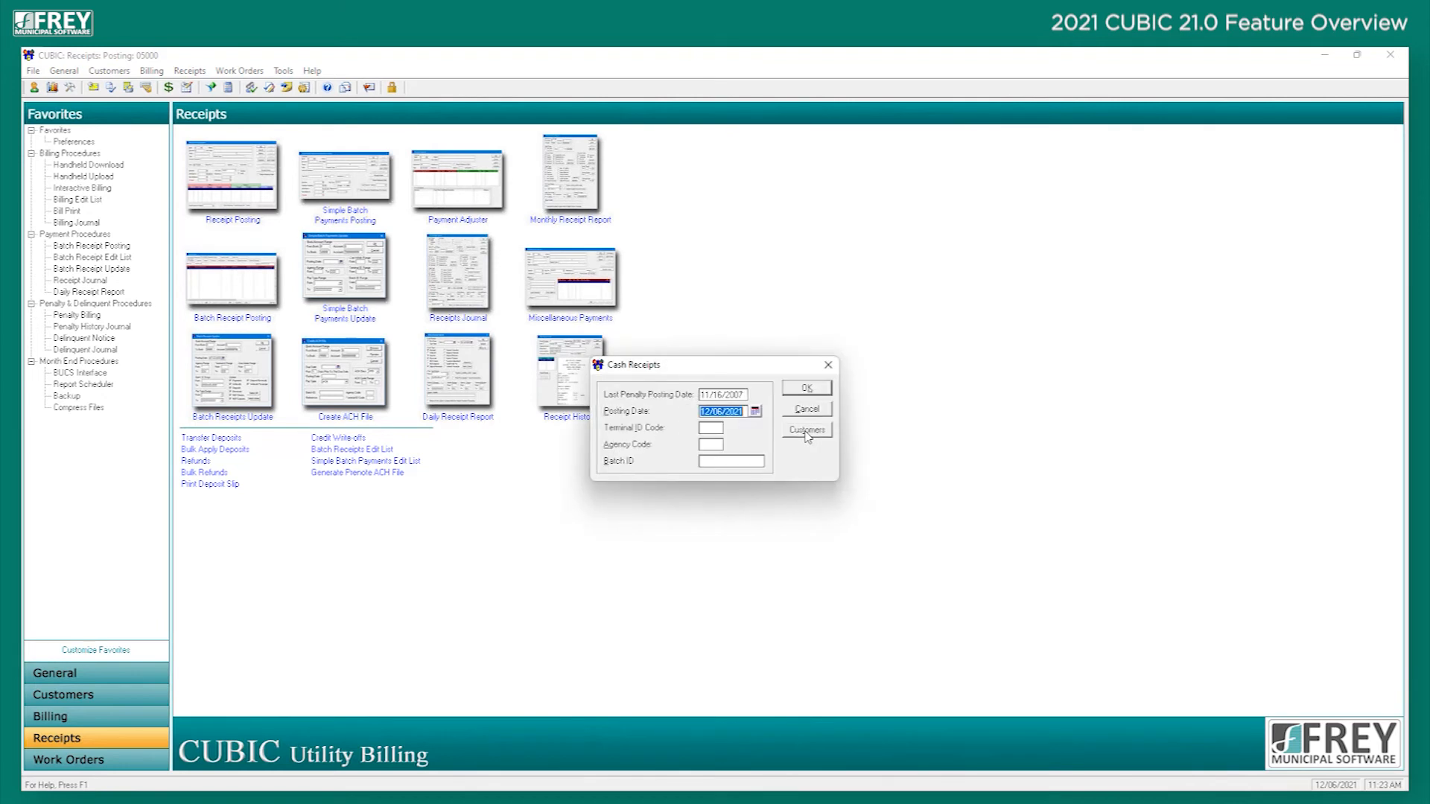
click(812, 411)
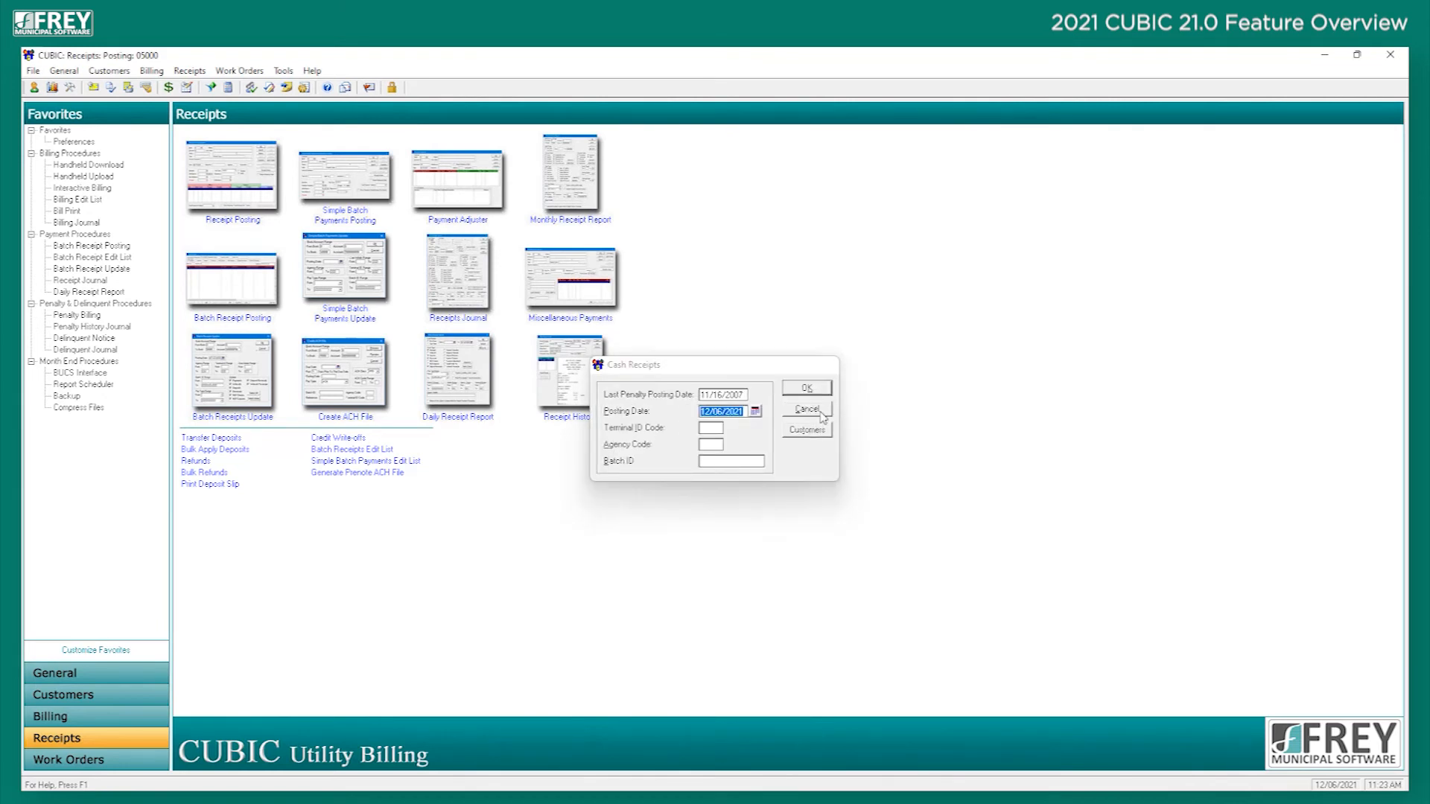
View the Payment Adjuster's posting date, terminal ID, agency code and batch ID options, and open Bulk Apply Deposits.
click(201, 72)
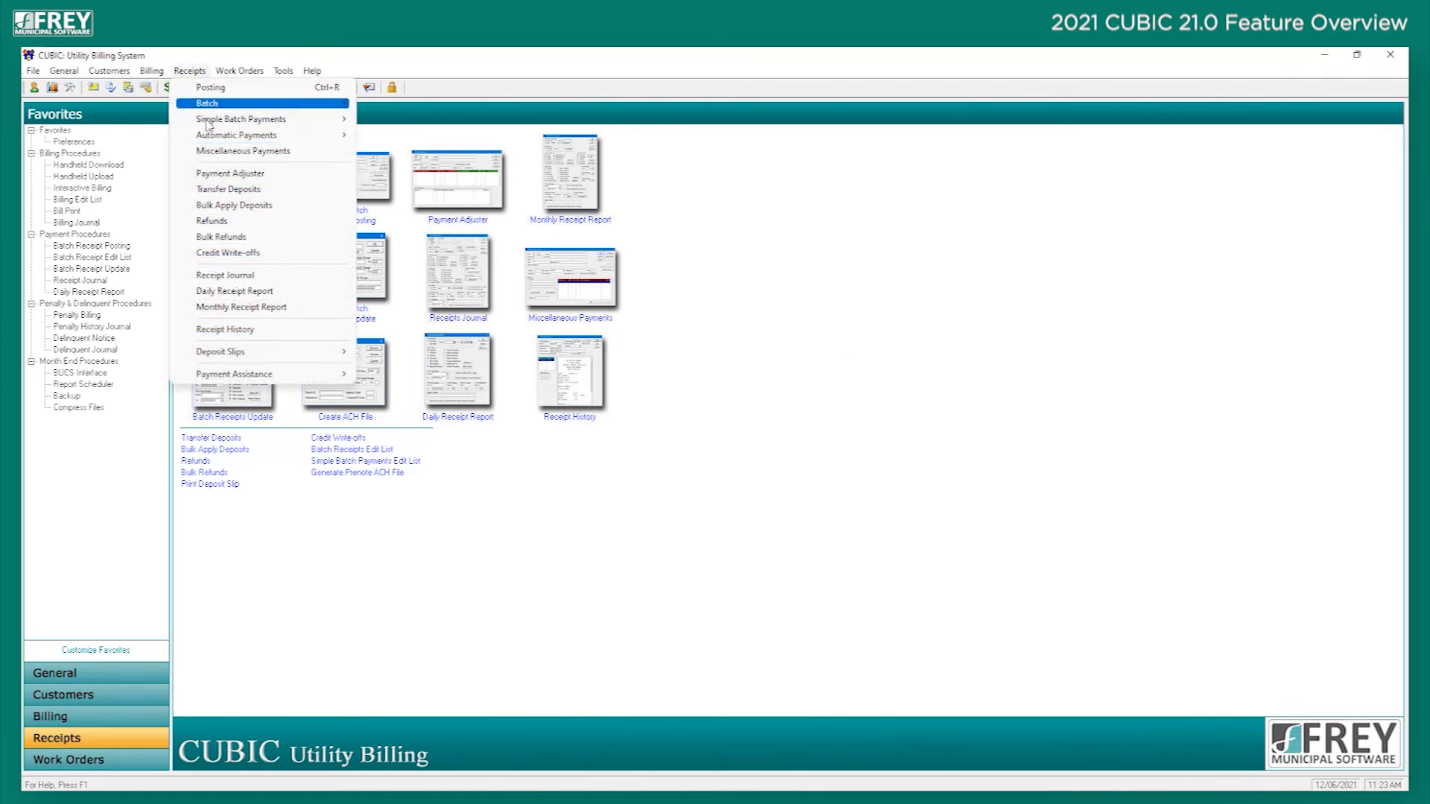
click(209, 173)
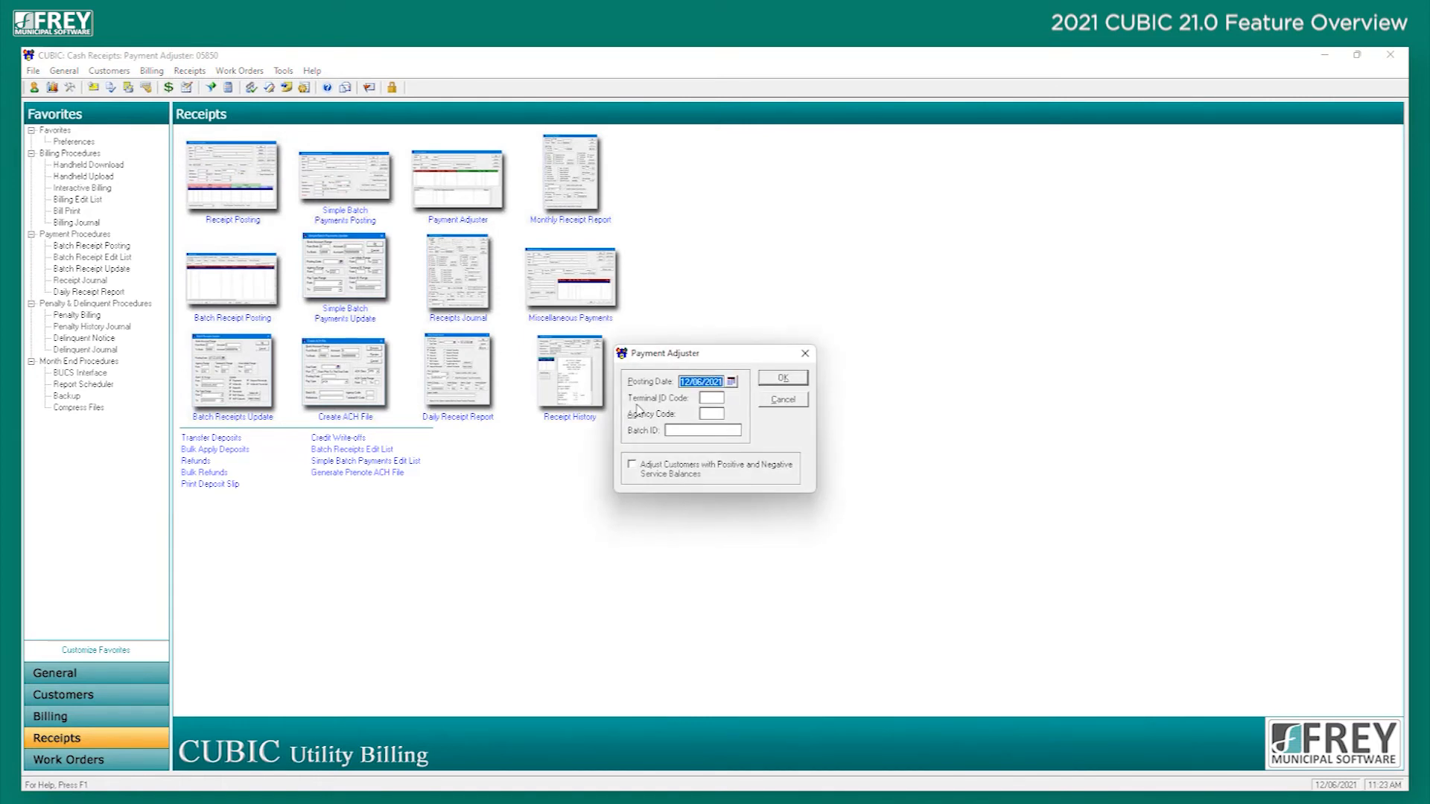
click(707, 398)
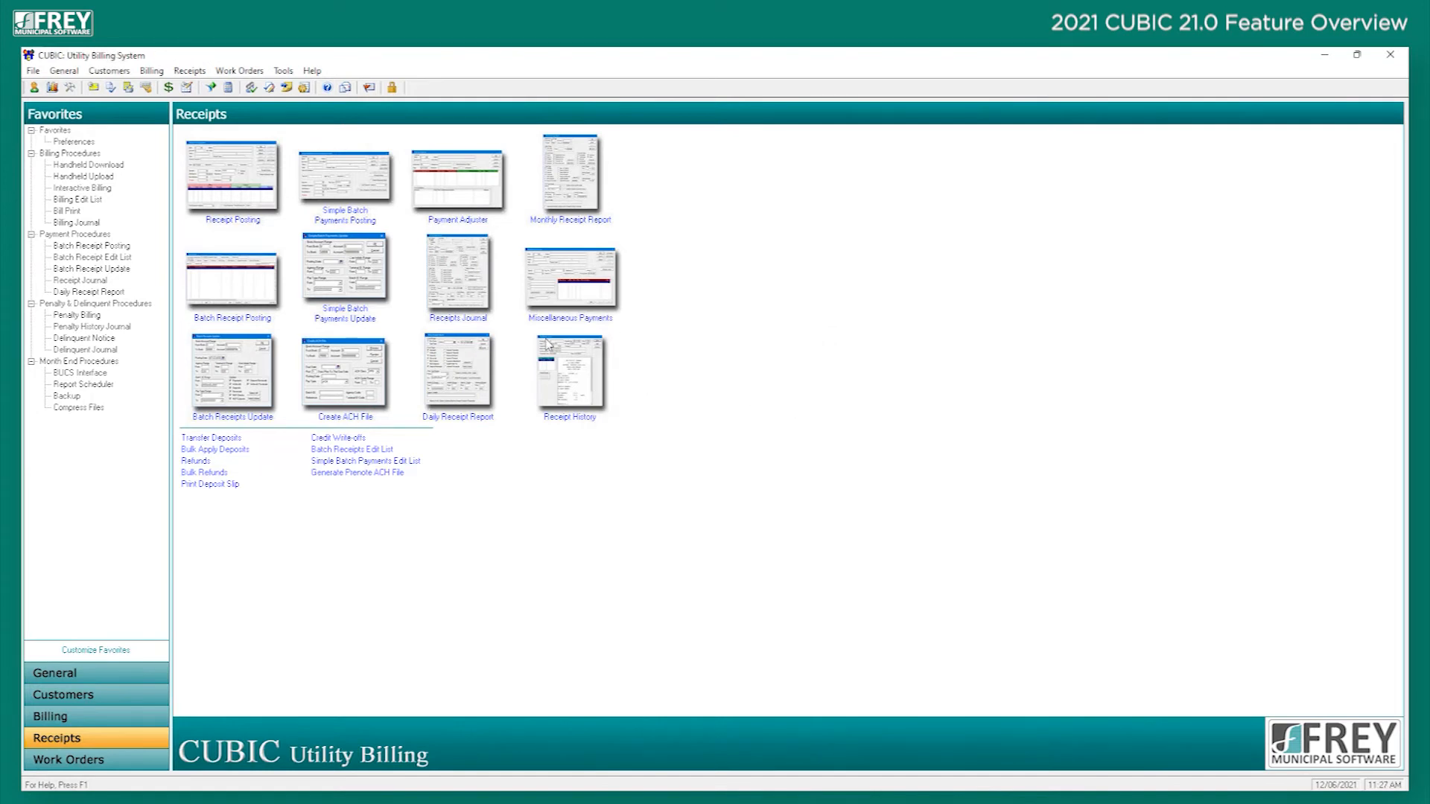
click(182, 72)
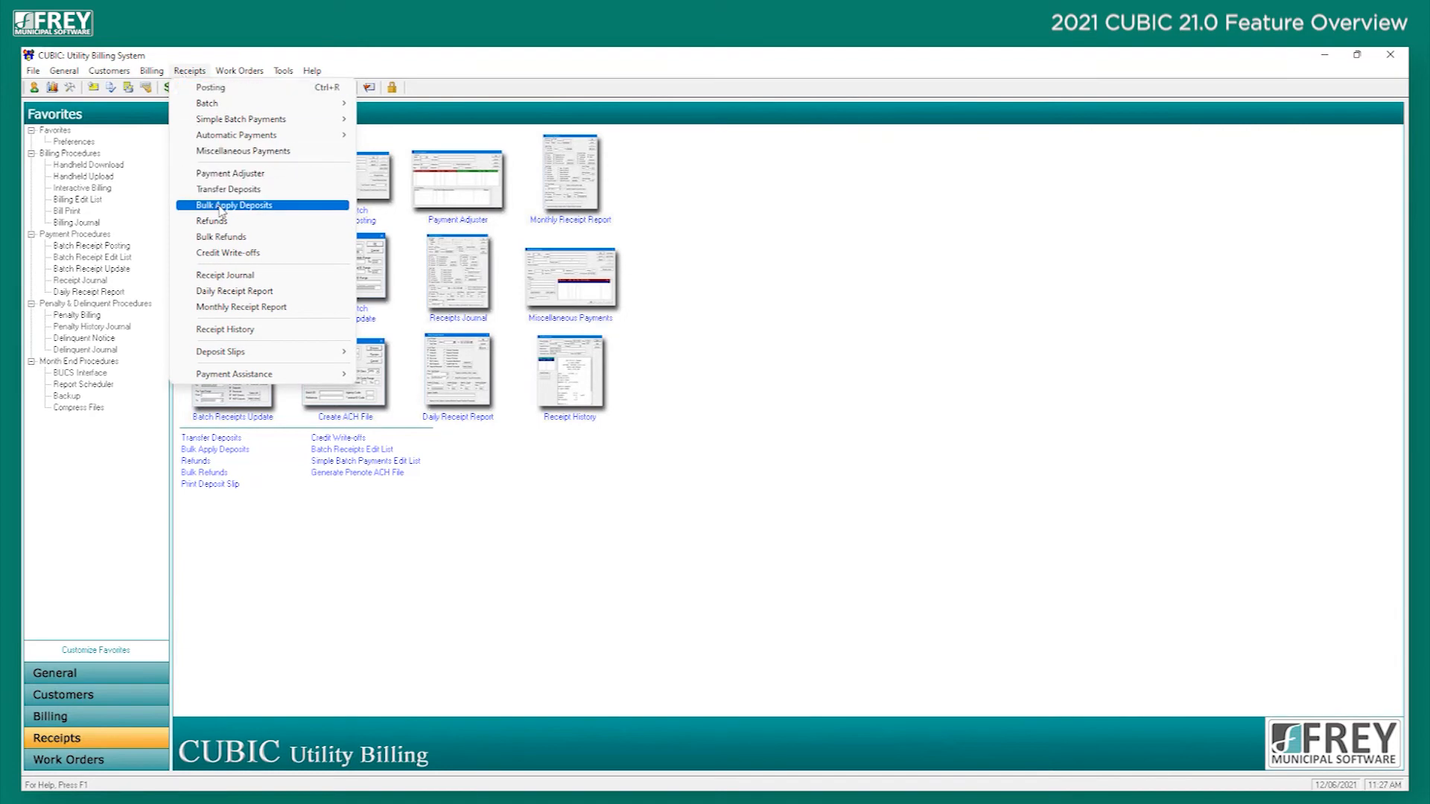
click(292, 206)
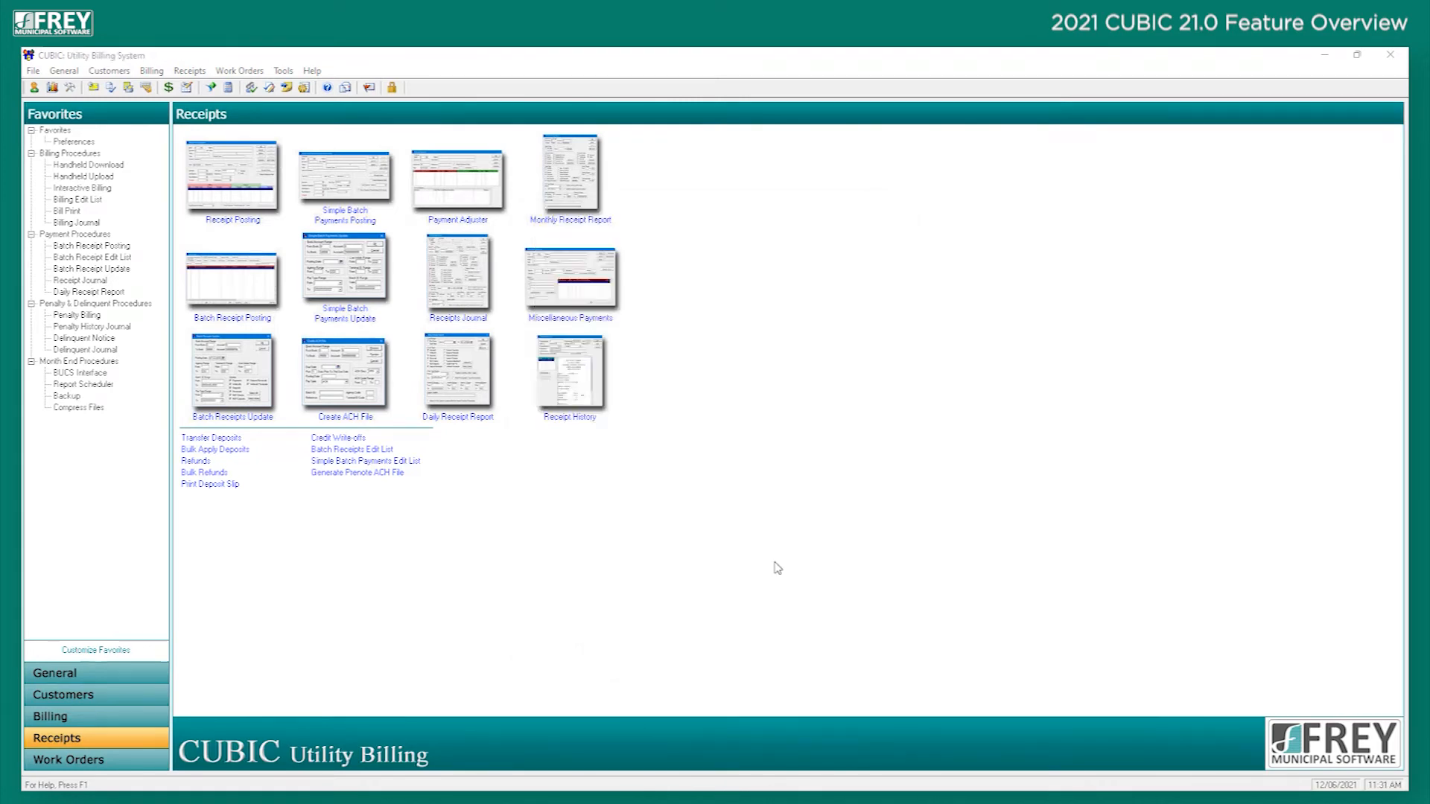
Open the Purge Files utility for posting records.
click(34, 72)
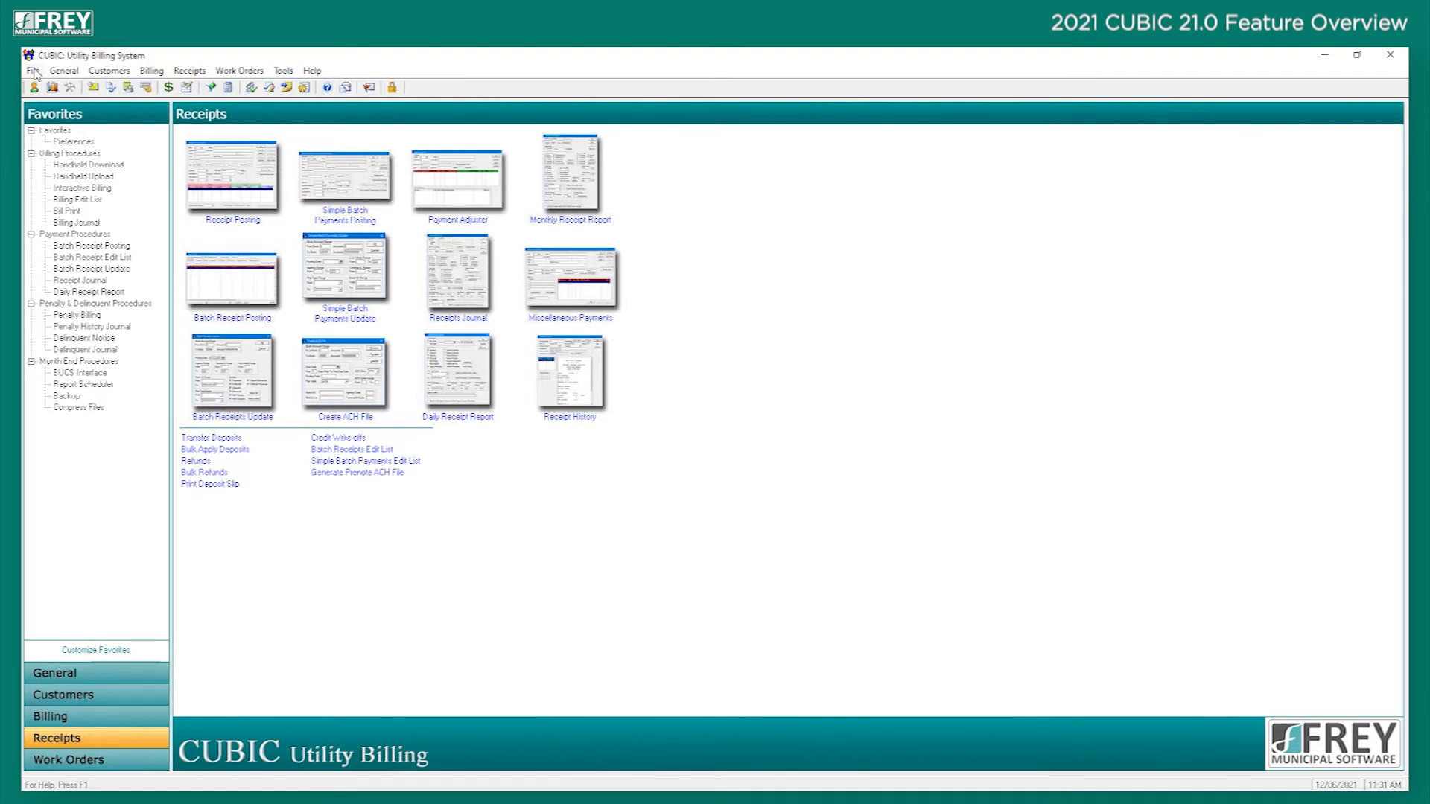
mouse_move(63, 110)
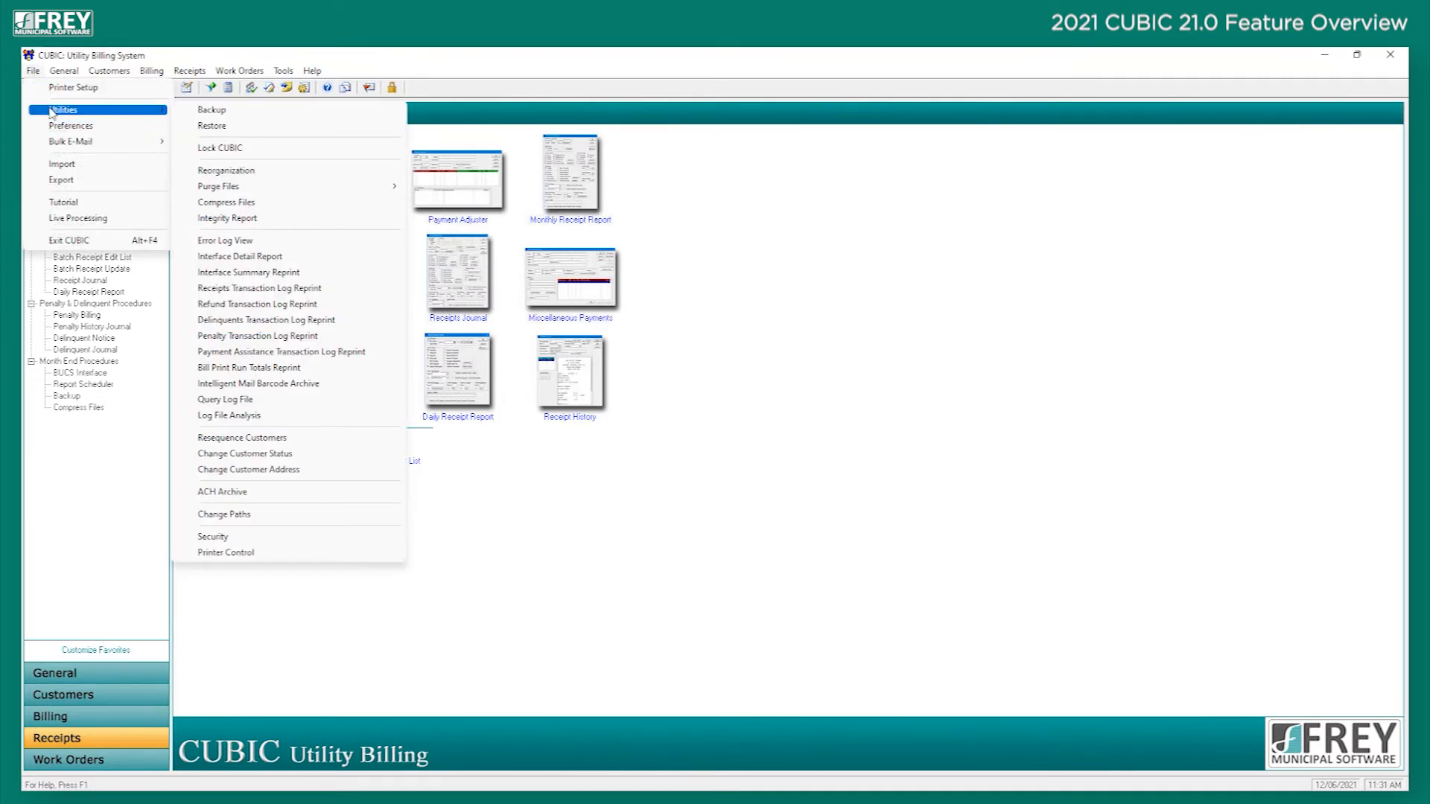
mouse_move(336, 191)
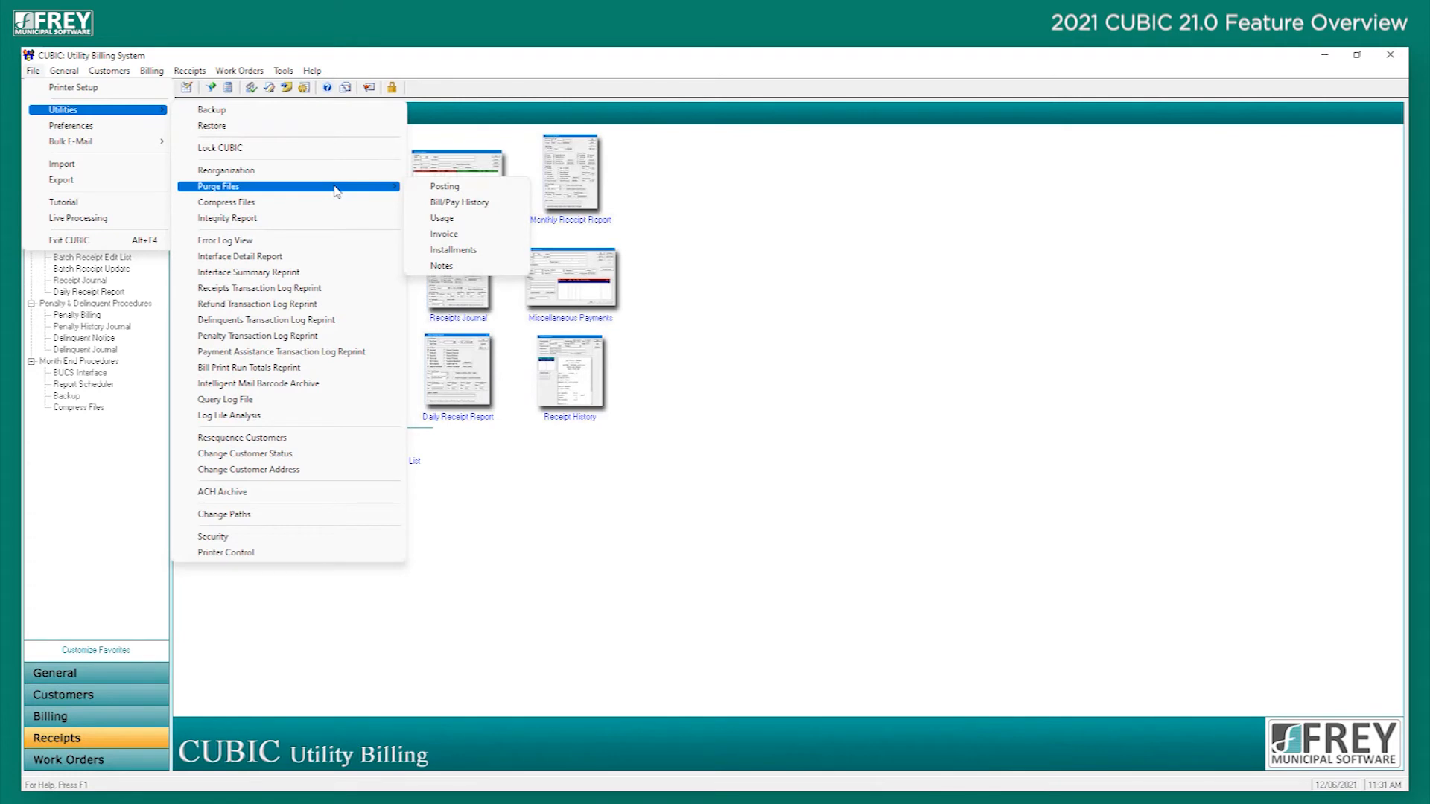
click(497, 189)
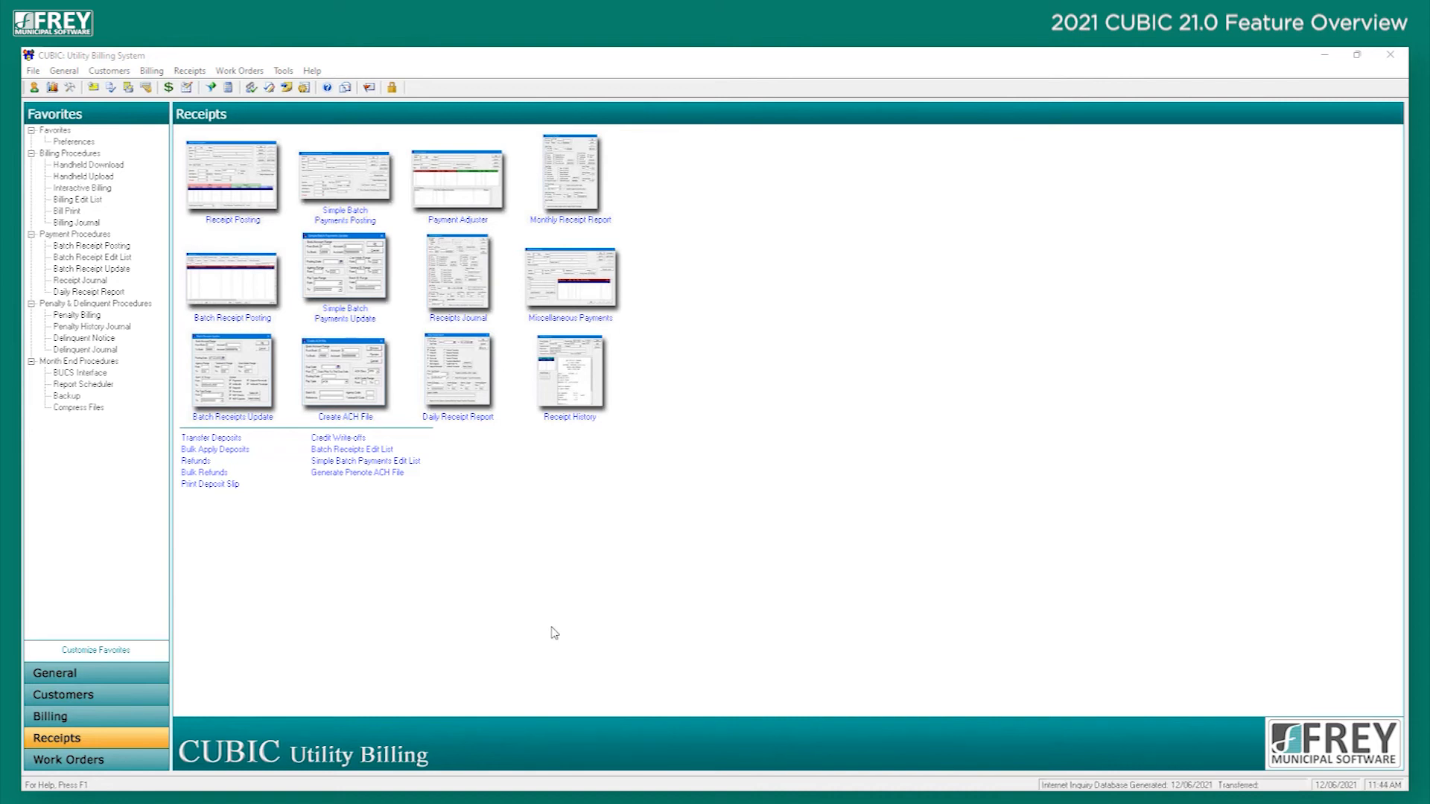
Require all customers to reset their Internet Inquiry password in database generation, confirm with YES, and clear the option and decline generation.
click(69, 73)
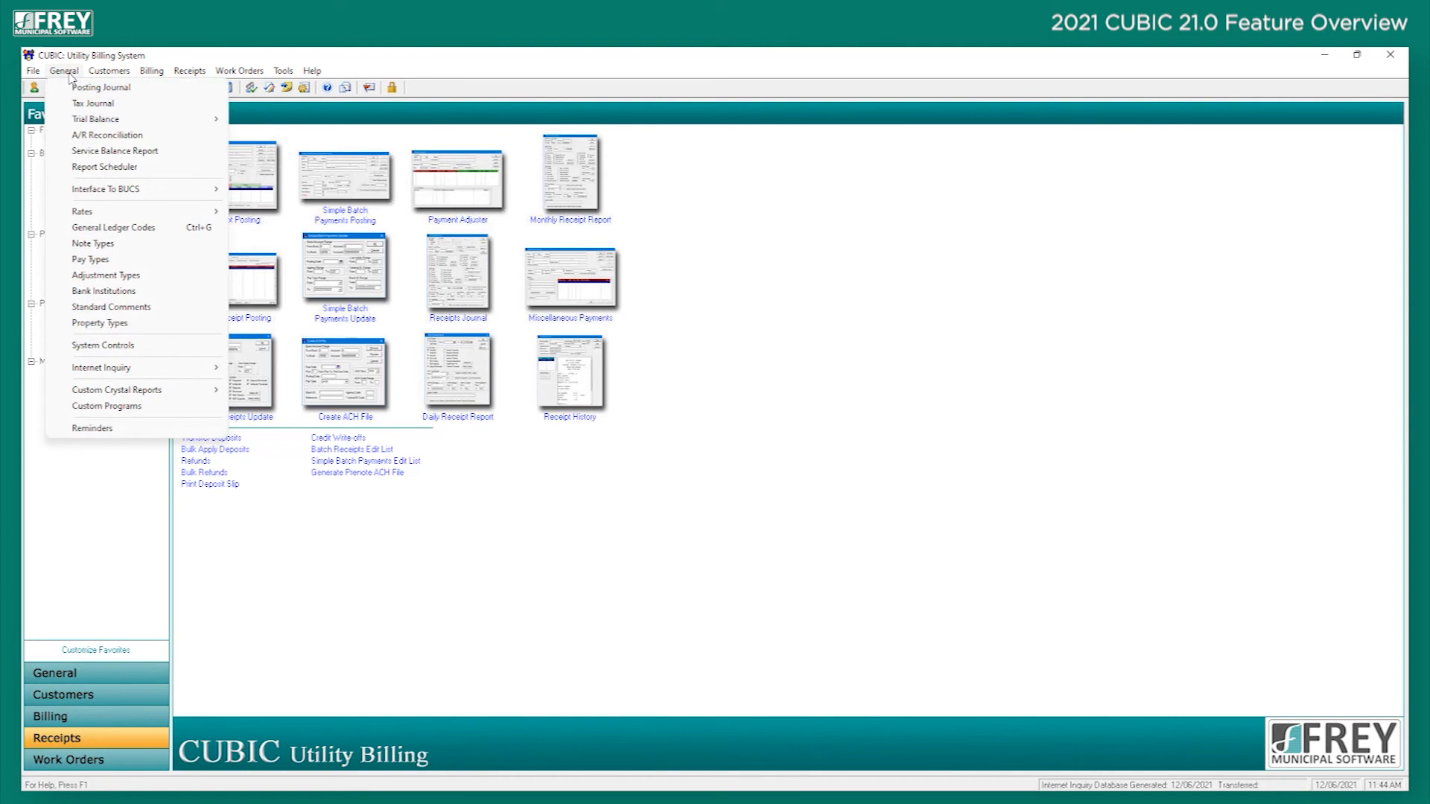
mouse_move(149, 371)
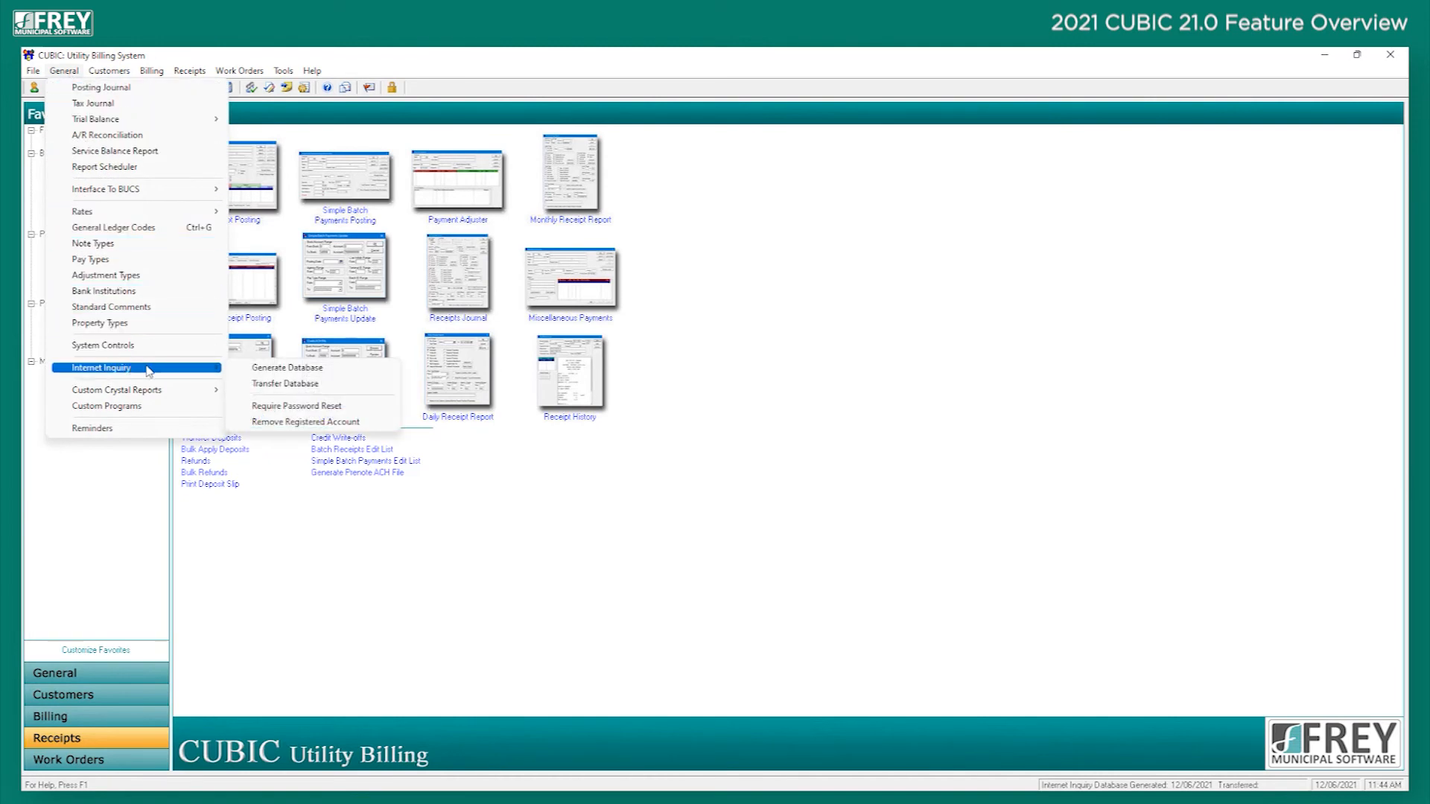
click(349, 371)
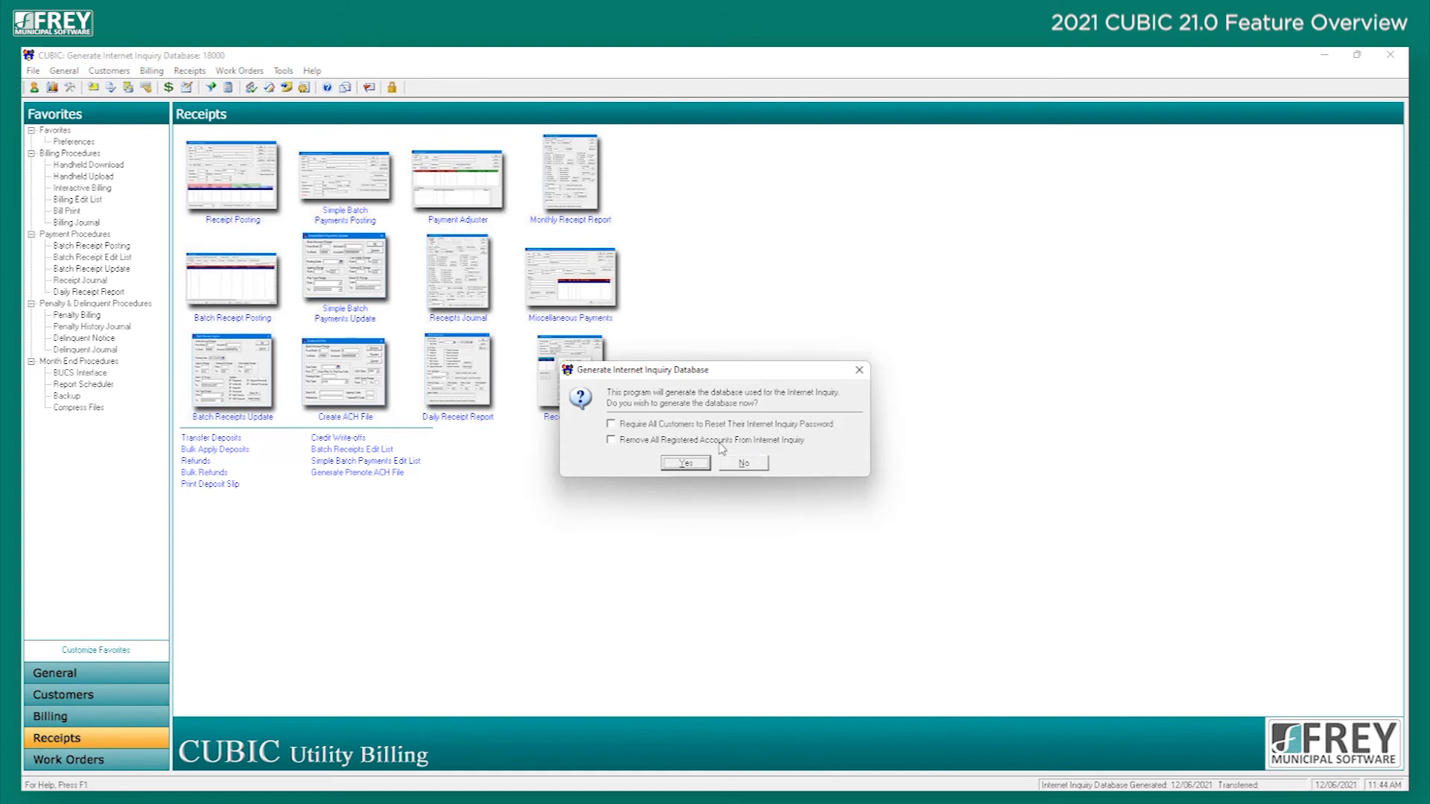
click(675, 426)
click(685, 464)
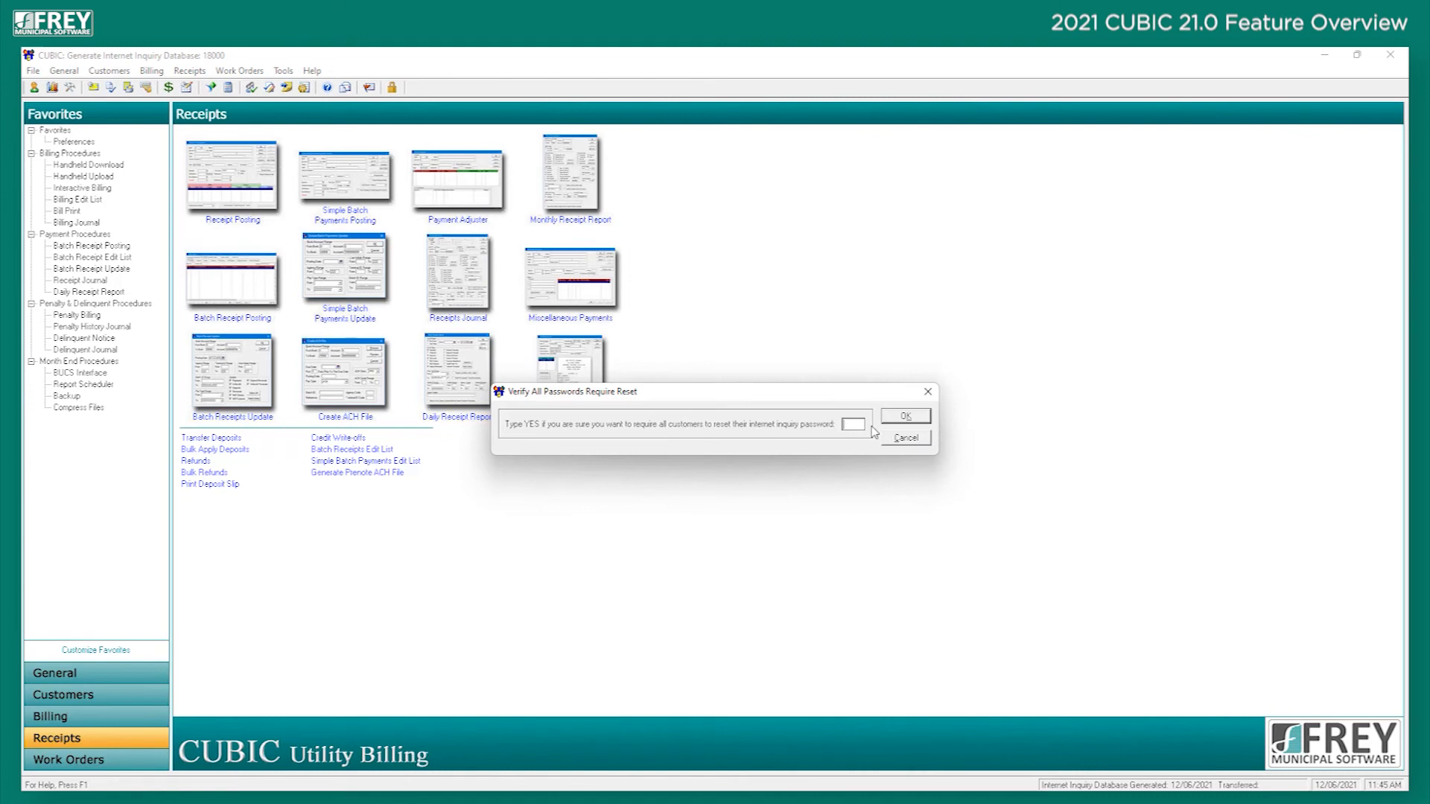
text(YES)
key(Return)
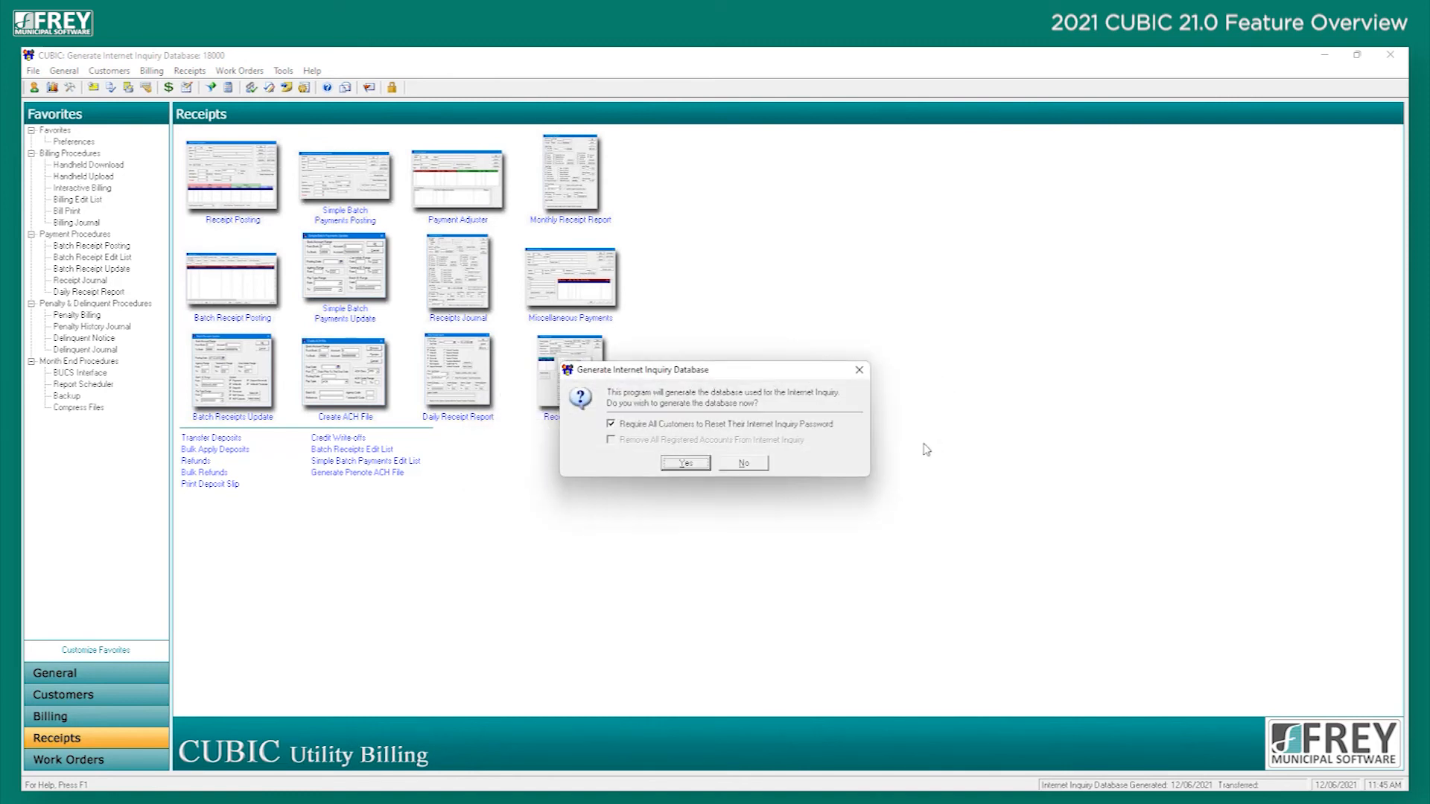
click(691, 424)
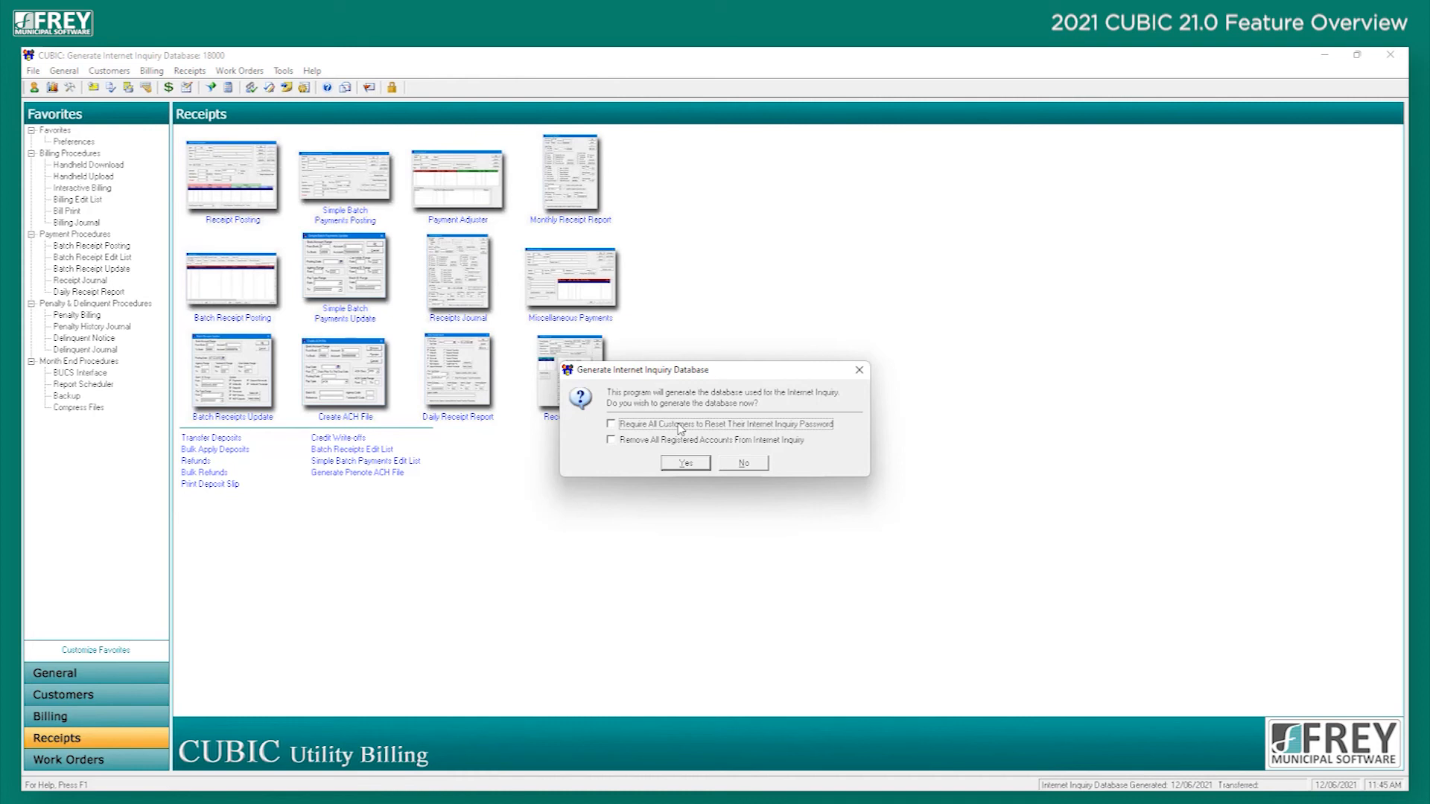
click(733, 465)
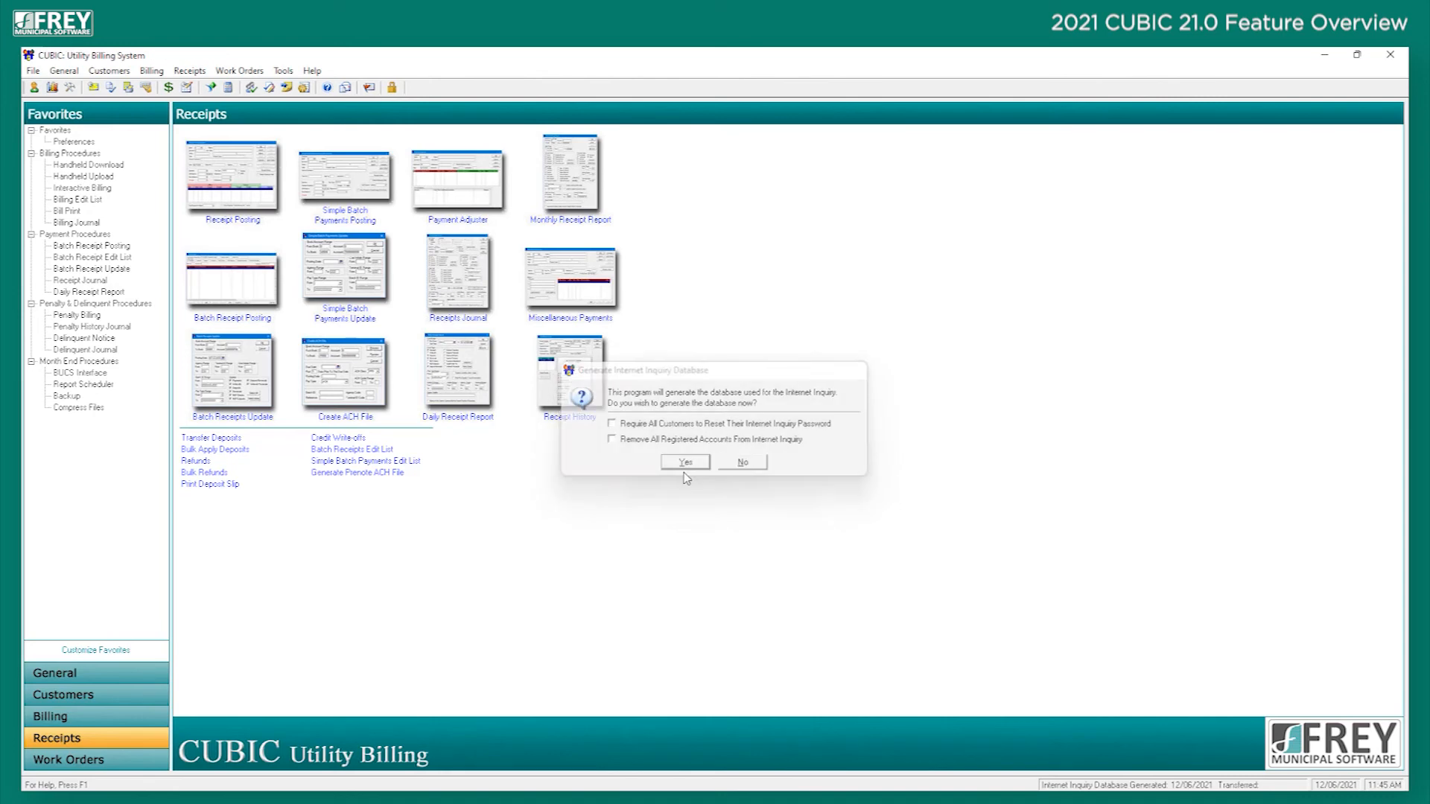
Examine the customer e-mail in the first customer's billing information, and close the record and the customer list.
click(116, 73)
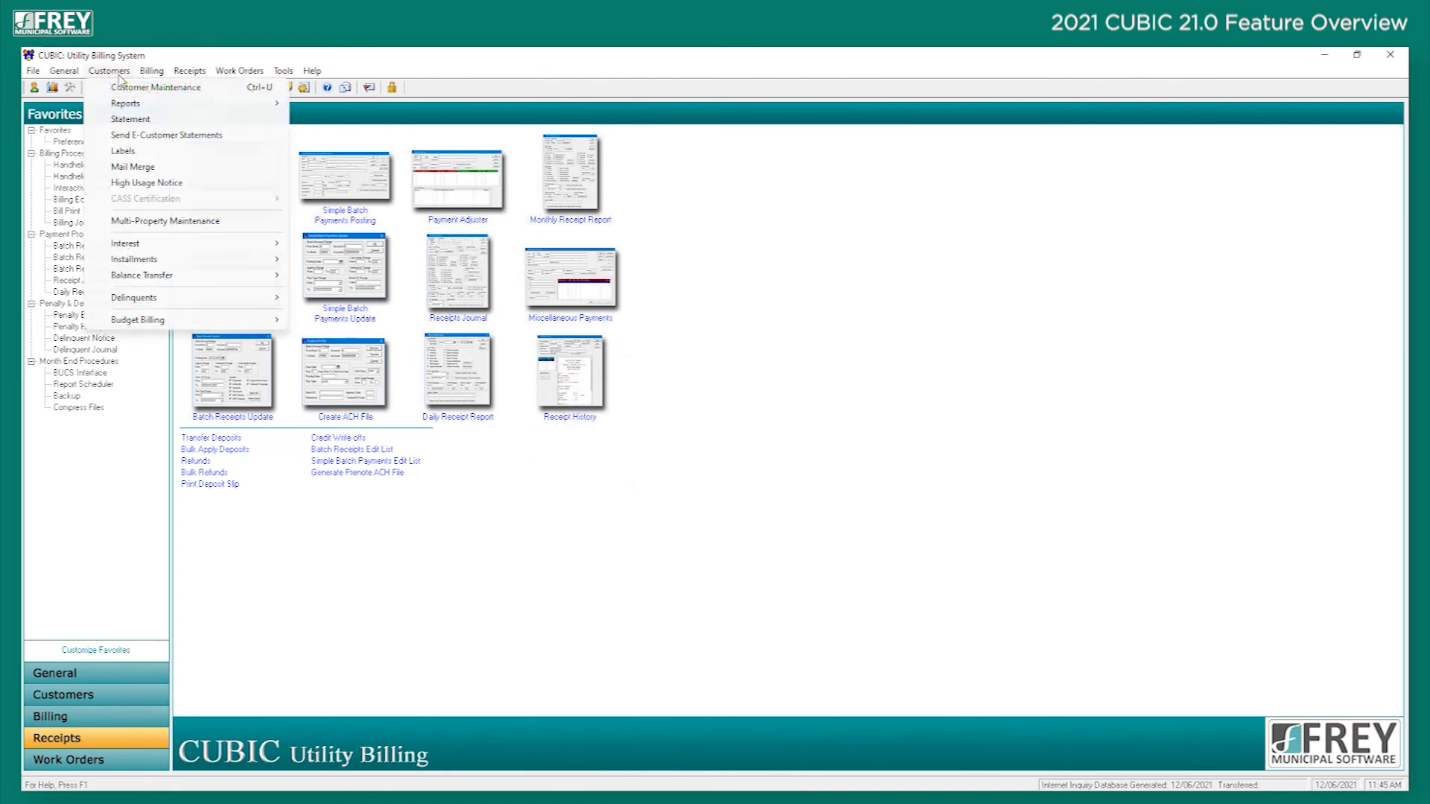
click(123, 88)
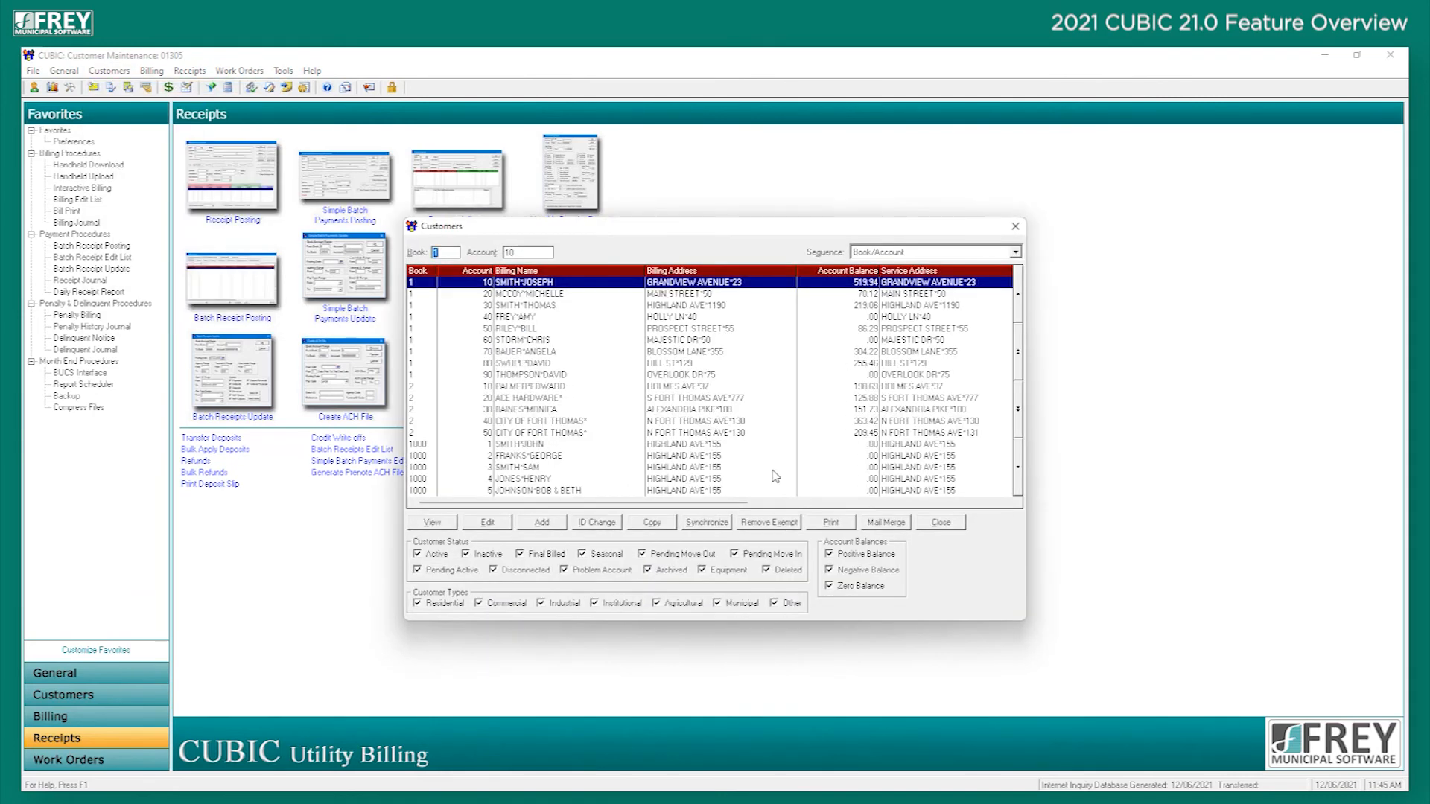
double_click(510, 283)
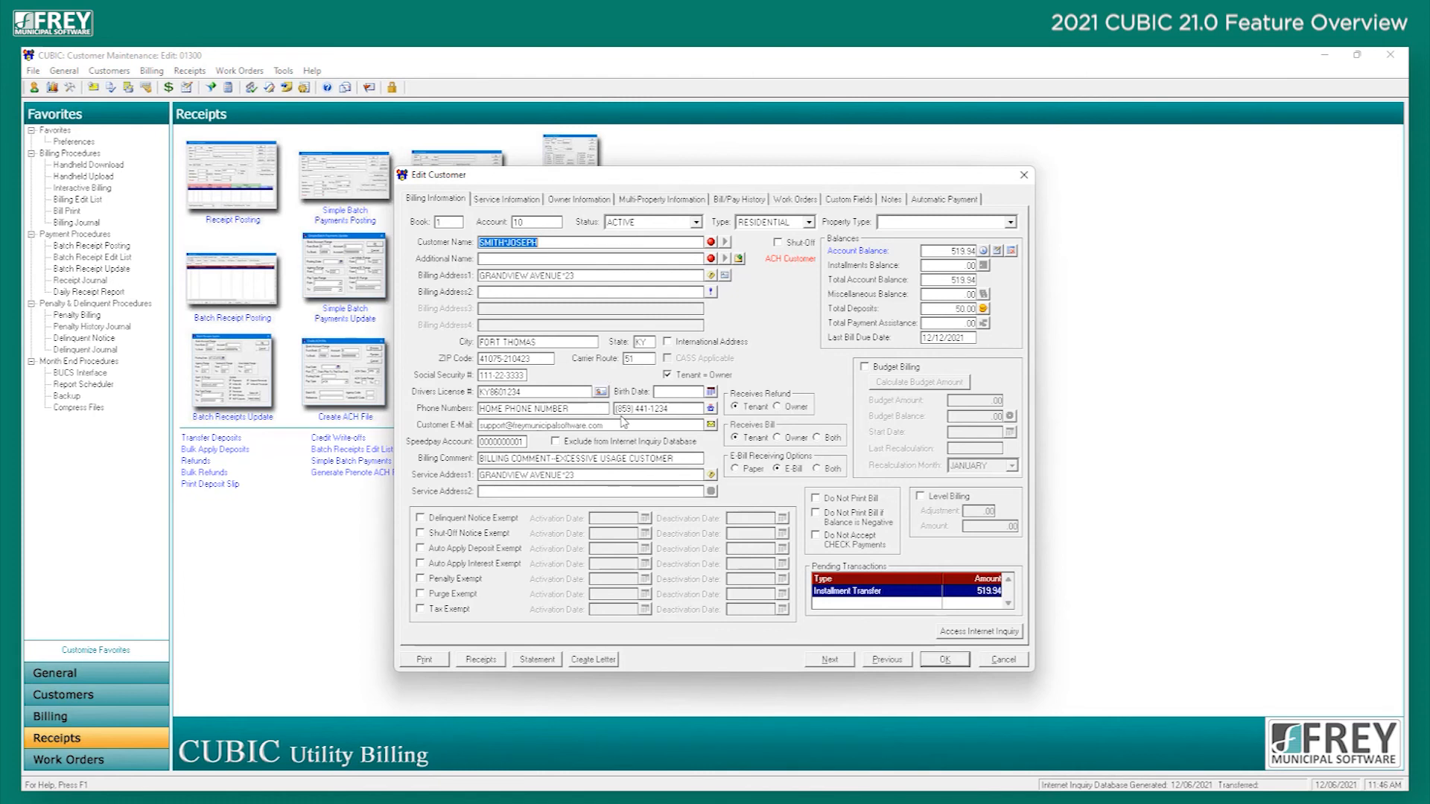
drag(605, 426, 468, 430)
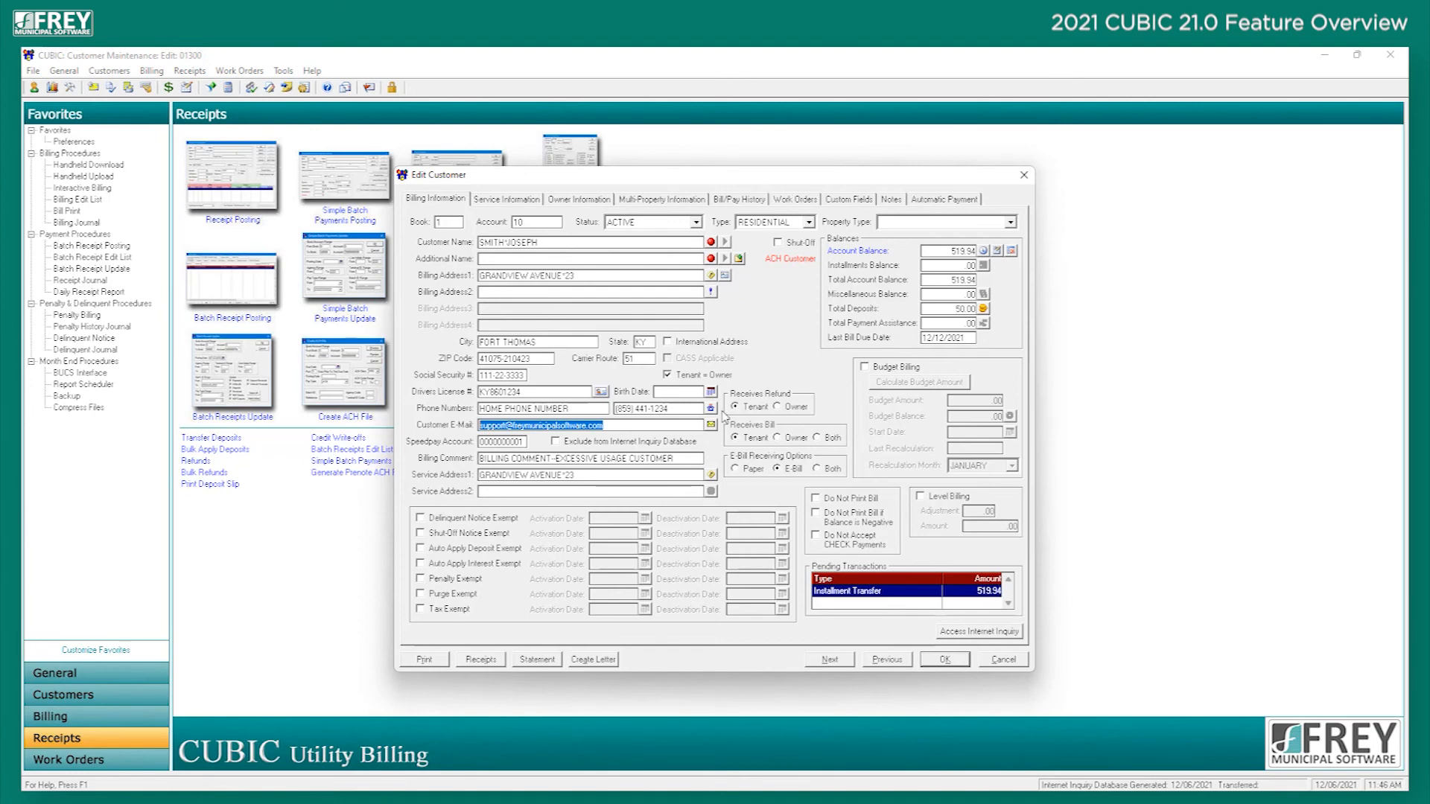
click(998, 661)
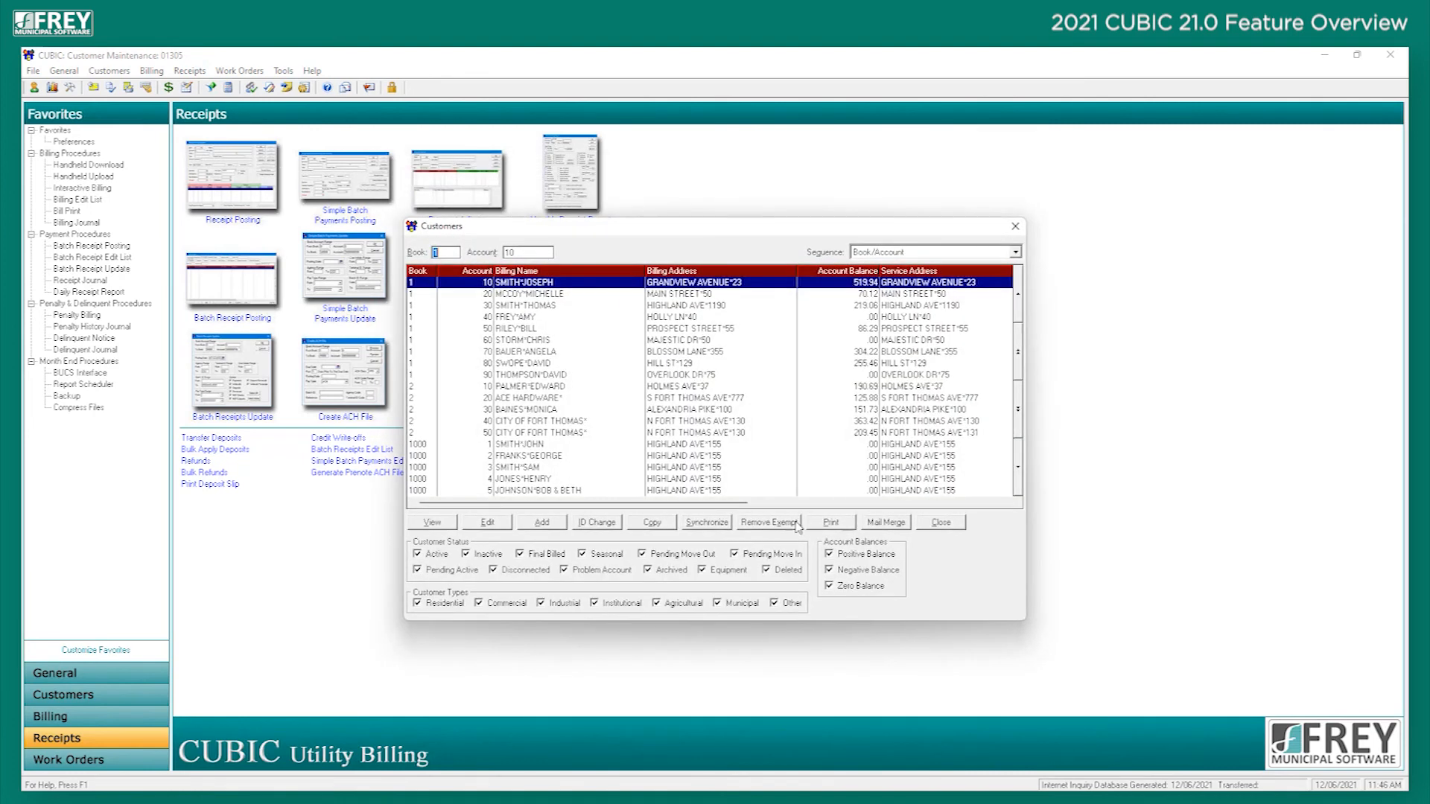
click(937, 525)
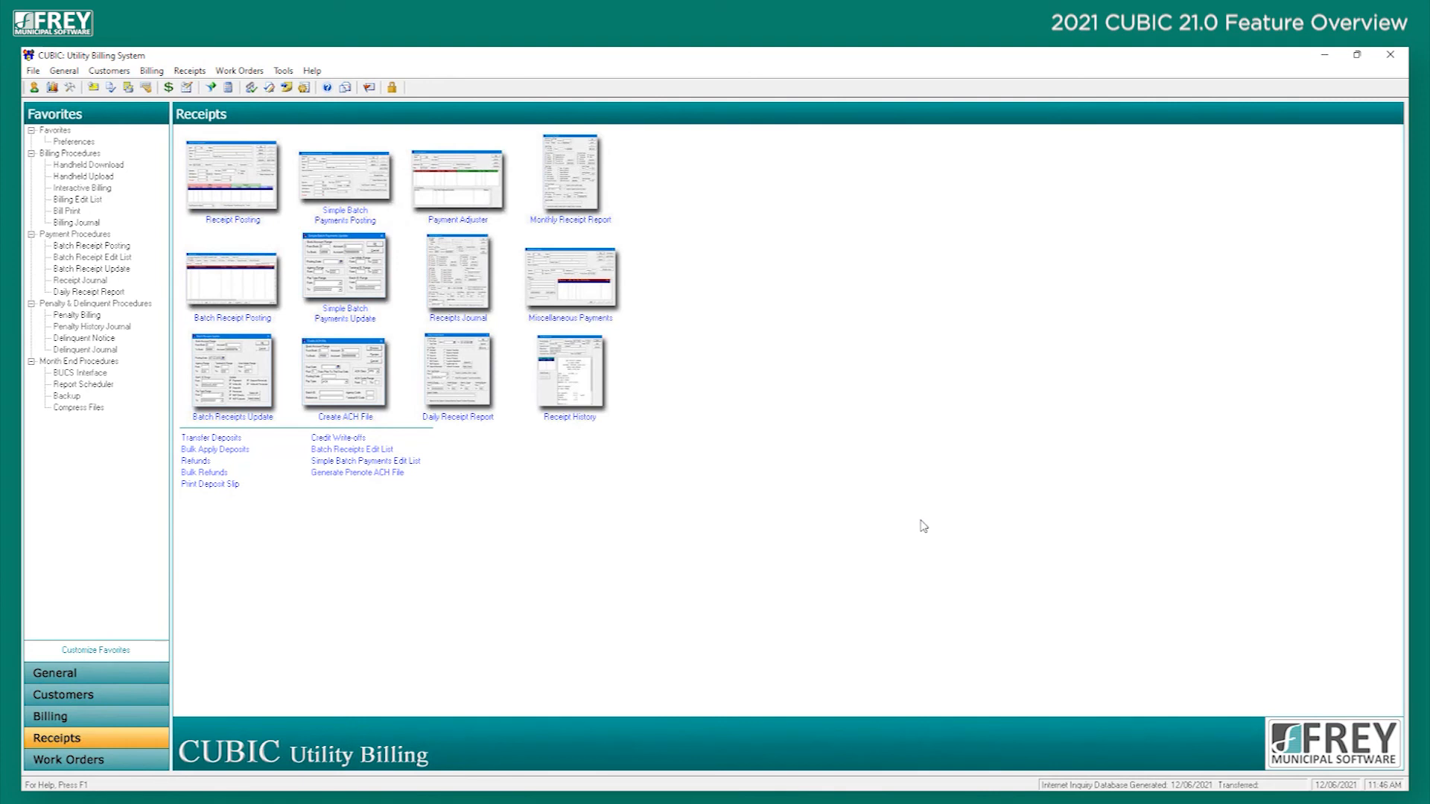
Select the removal of all registered accounts in Internet Inquiry database generation, and decline generating the database.
click(72, 76)
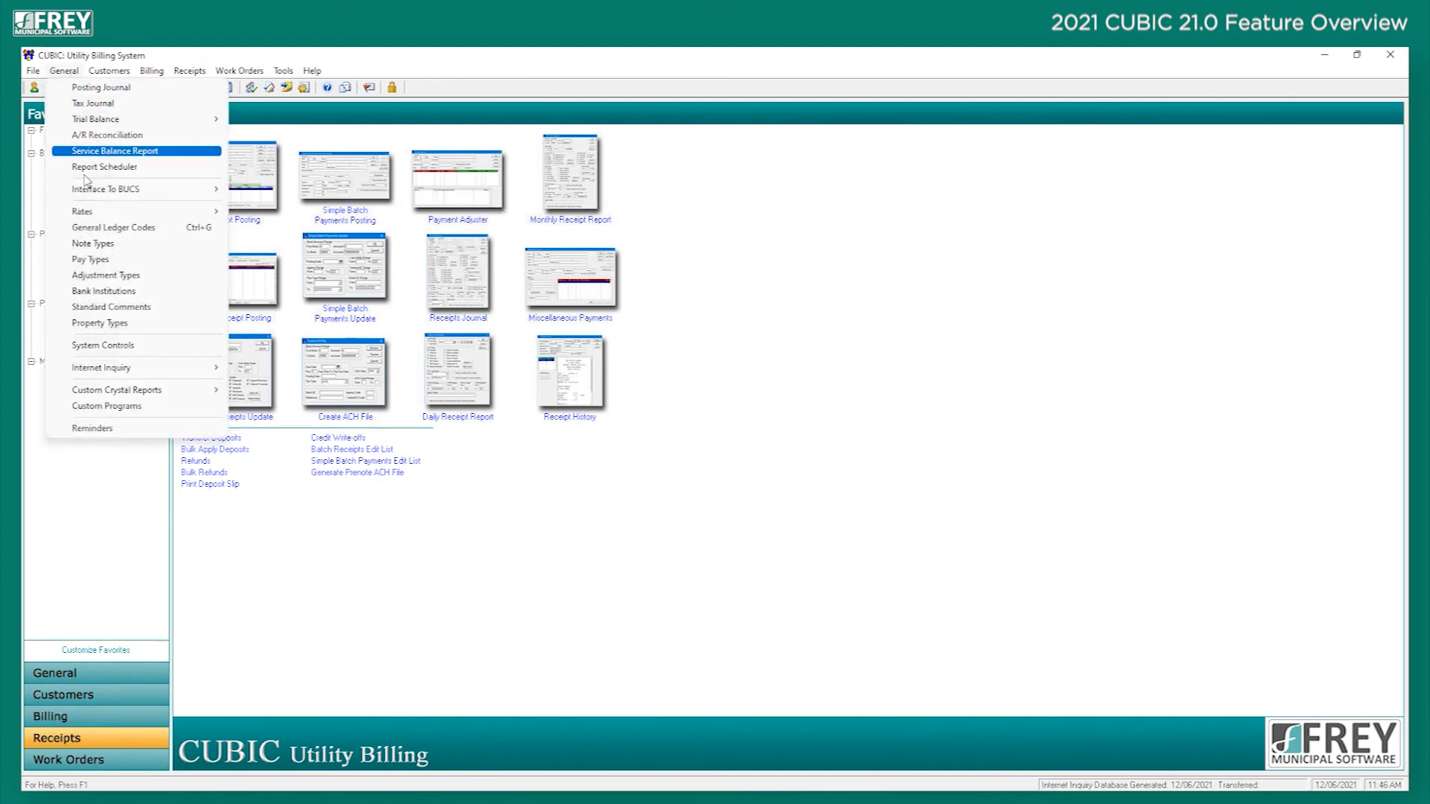
mouse_move(199, 369)
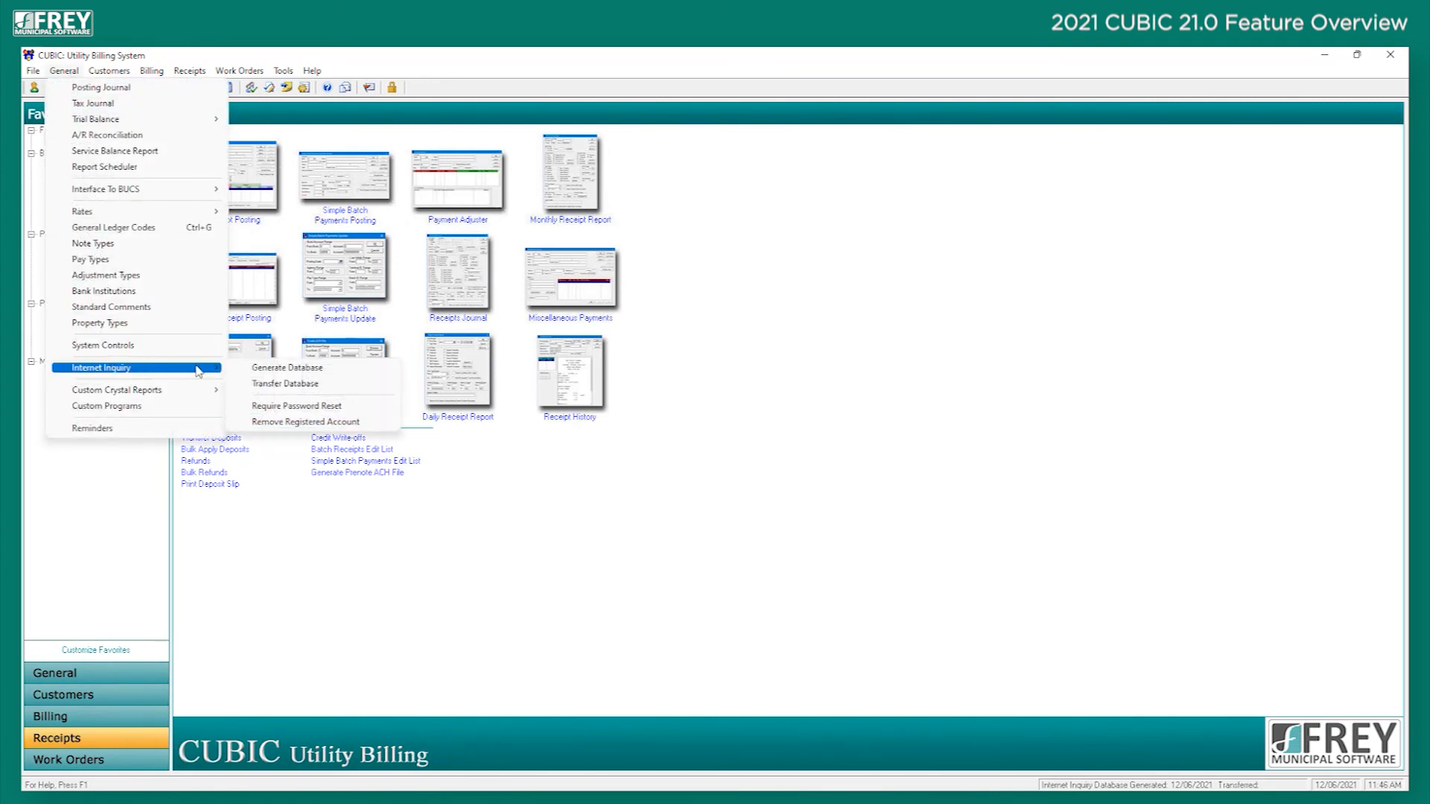
click(262, 369)
click(645, 444)
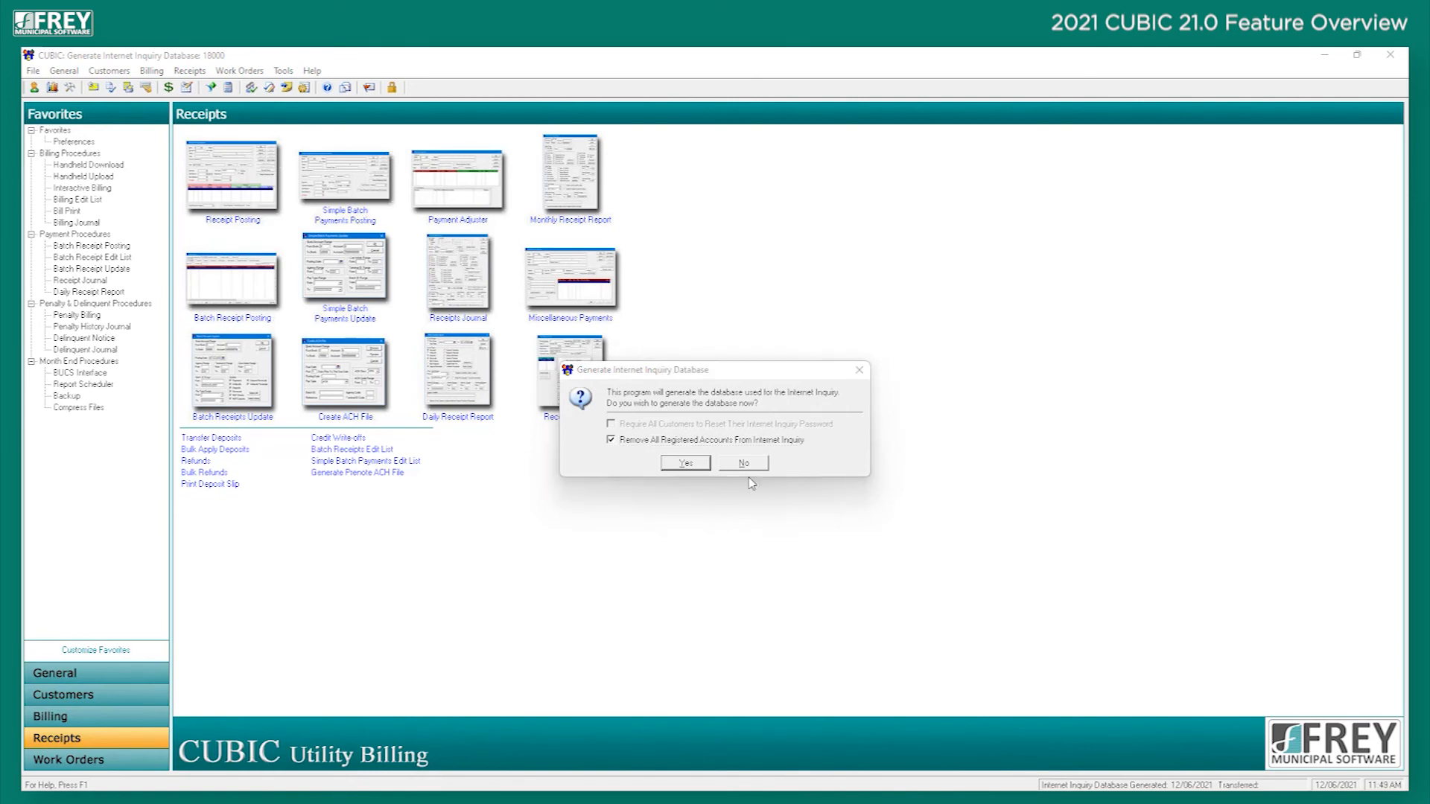
click(749, 466)
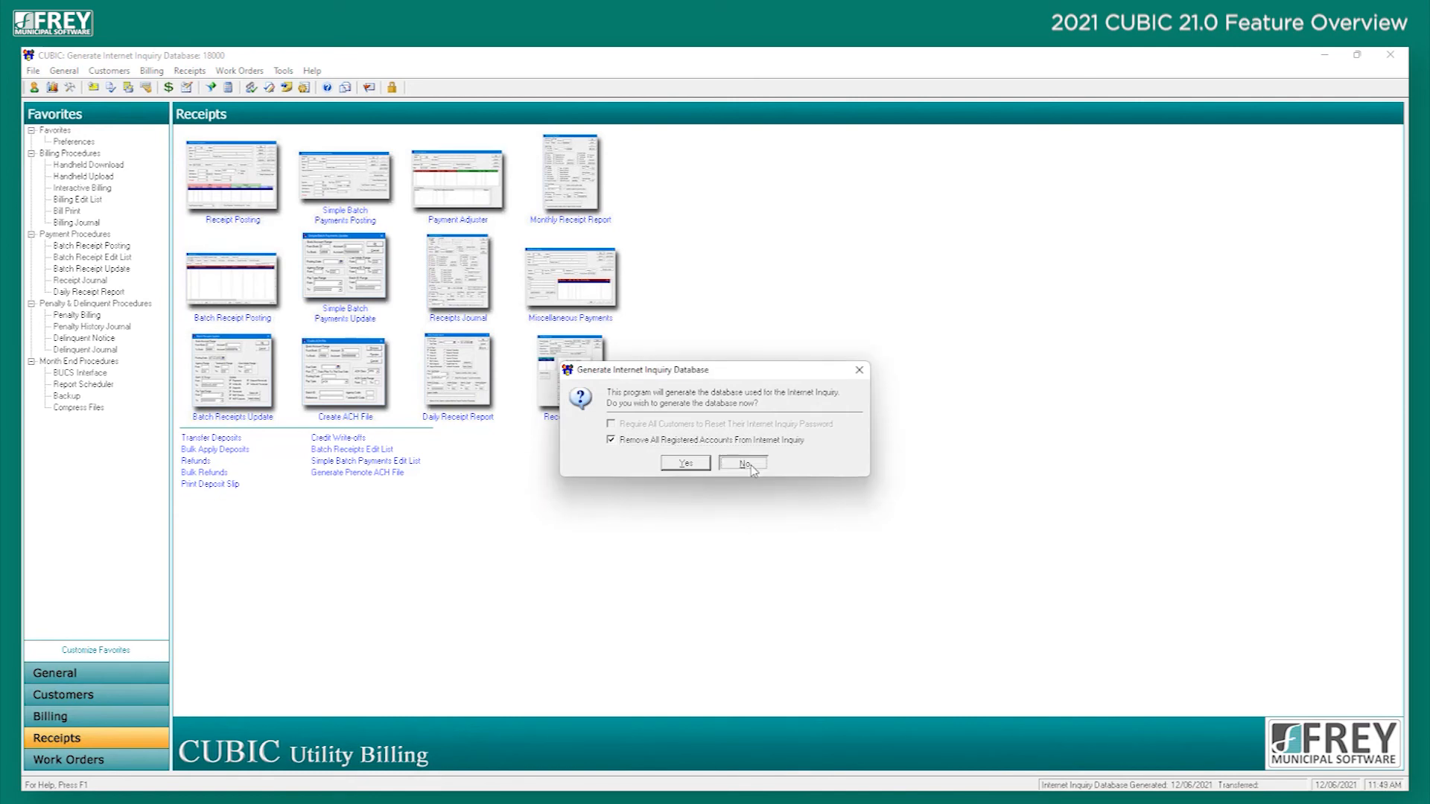
Request an Internet Inquiry password reset for a single customer by account number, enter YES as verification, and cancel the request.
click(66, 73)
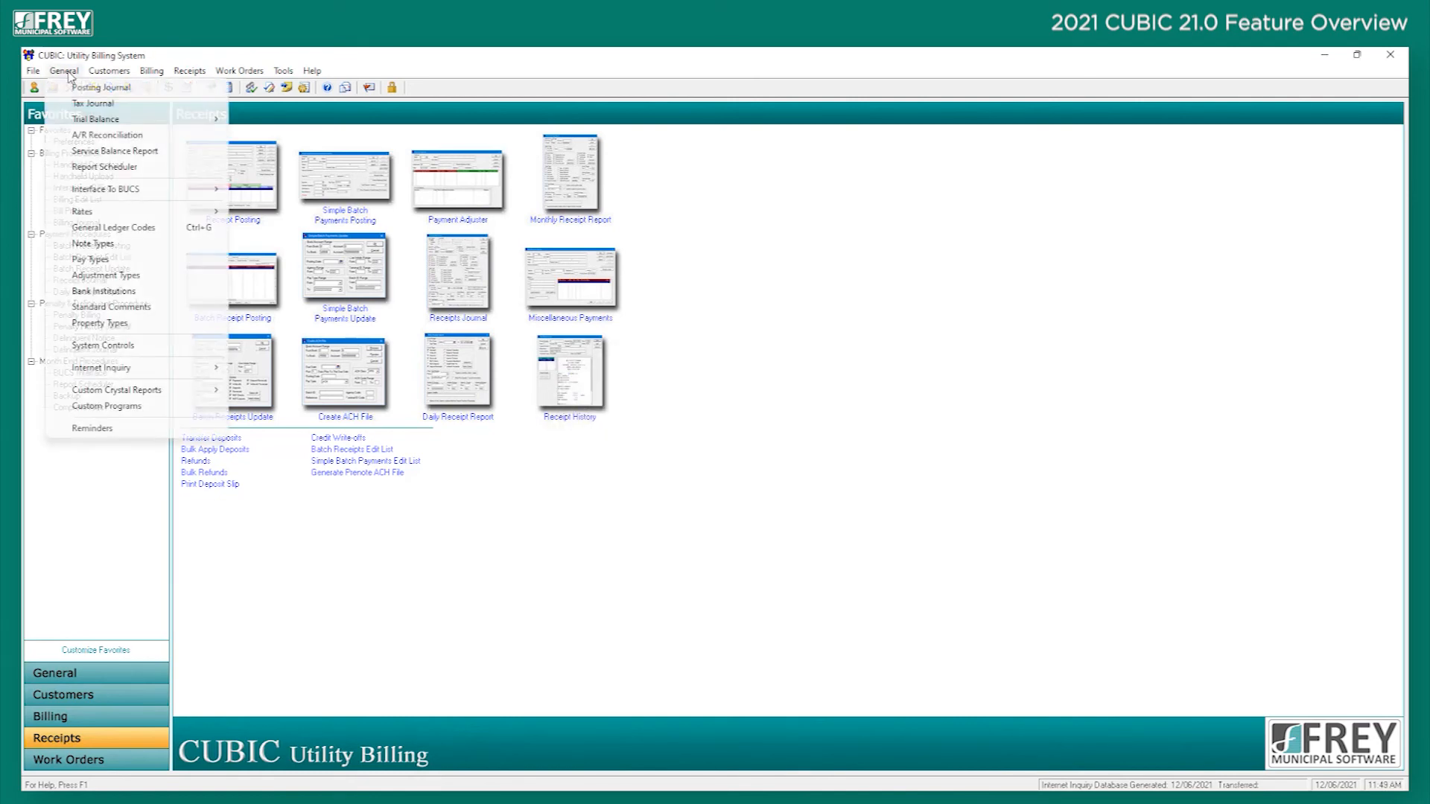
mouse_move(107, 367)
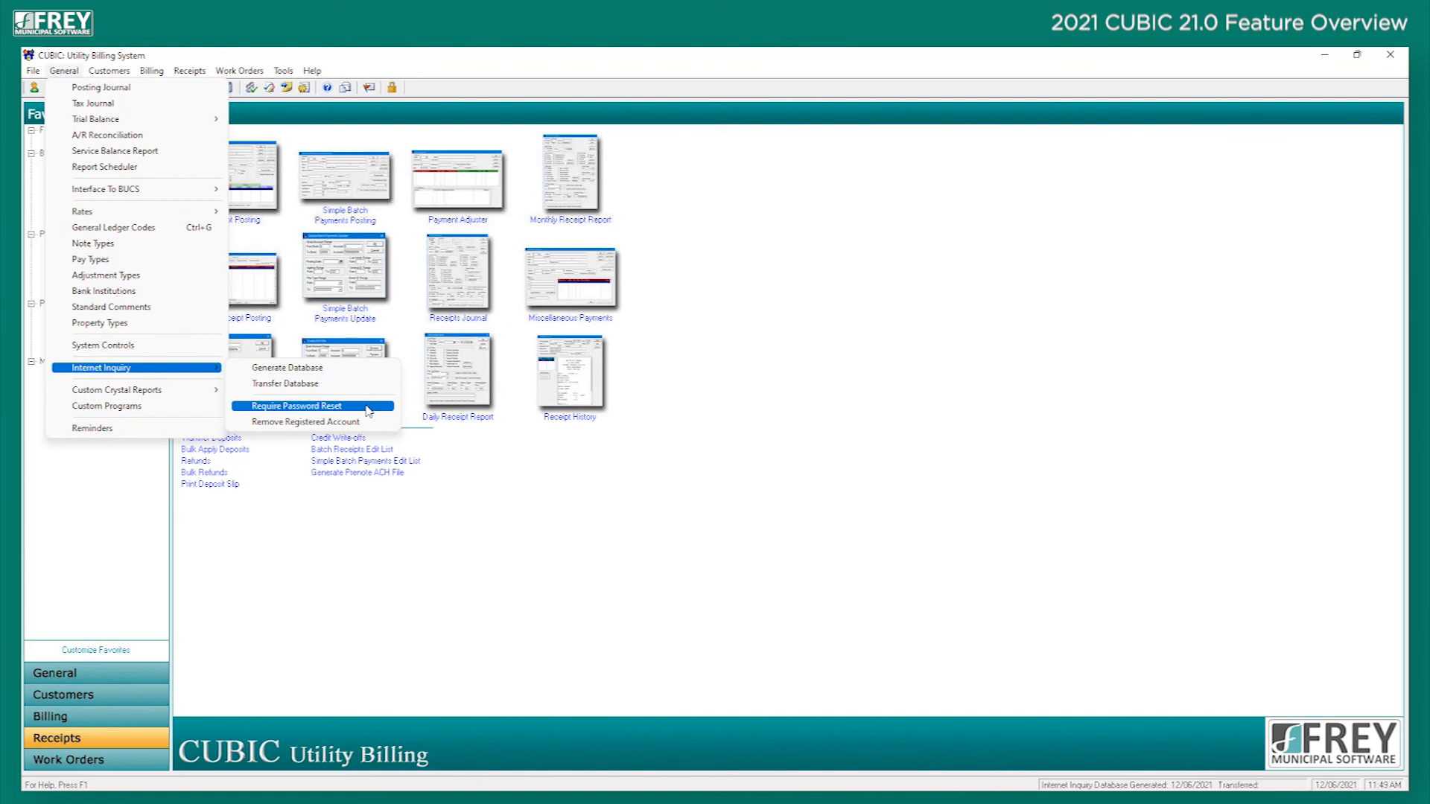
click(368, 410)
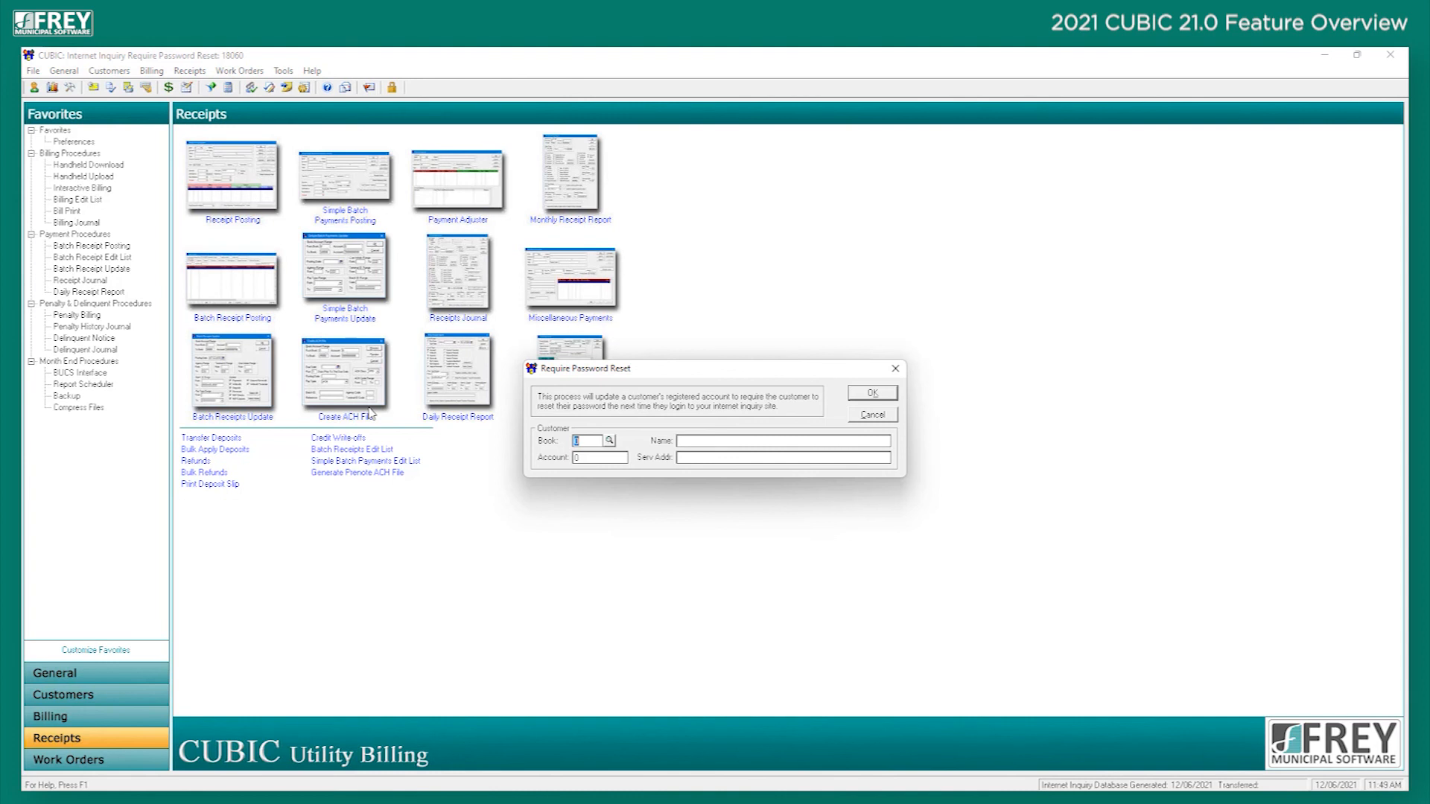
key(Tab)
text(10)
key(Return)
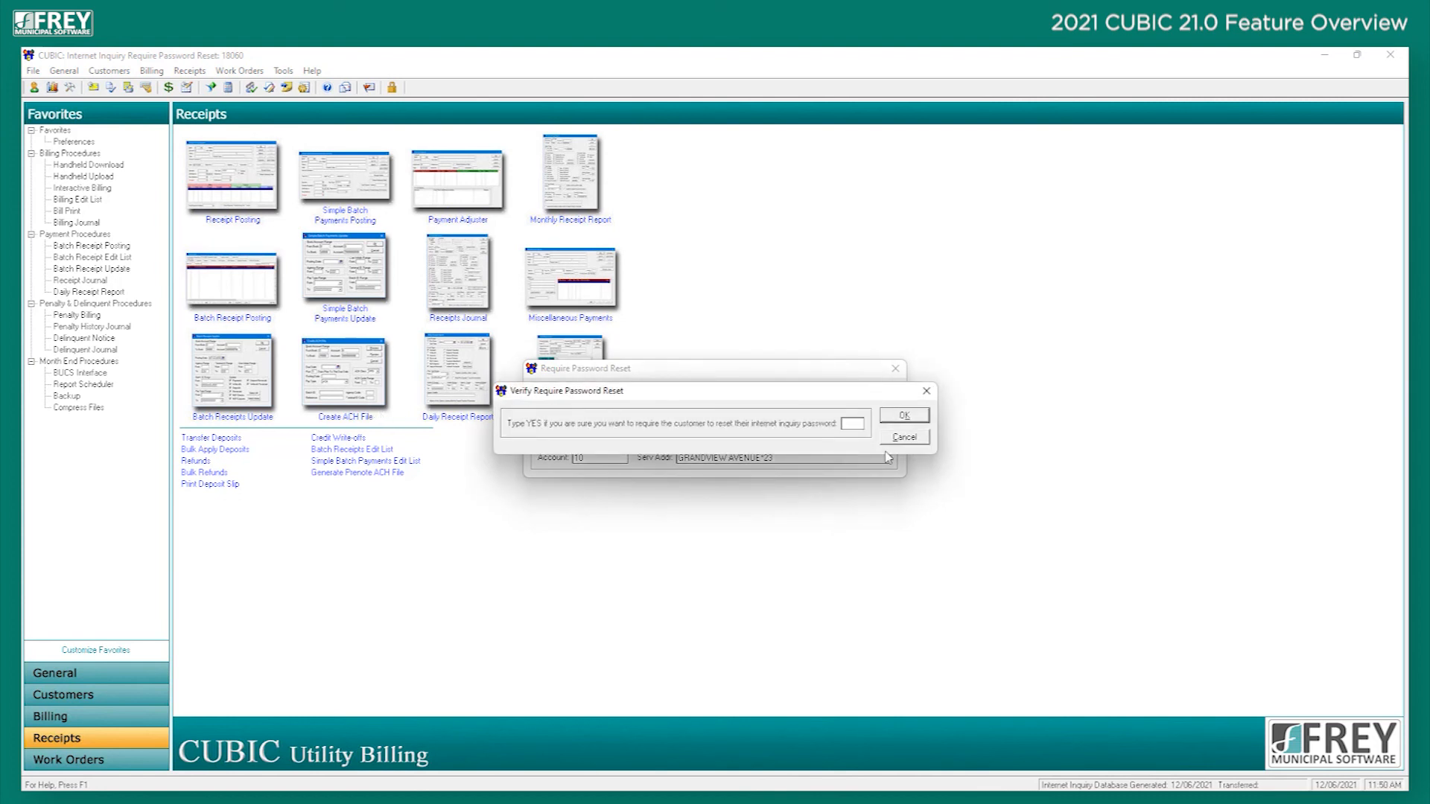
text(YES)
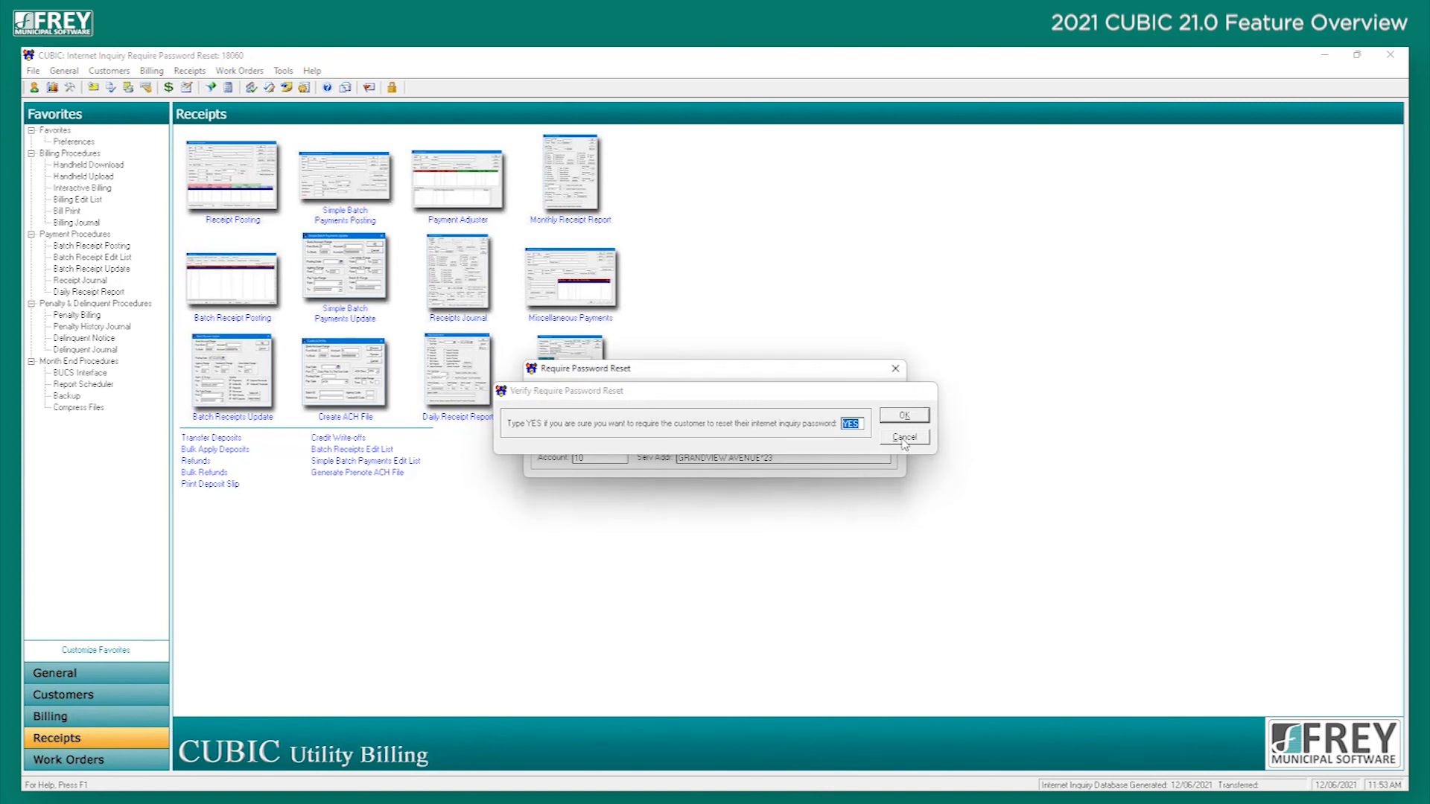
click(904, 438)
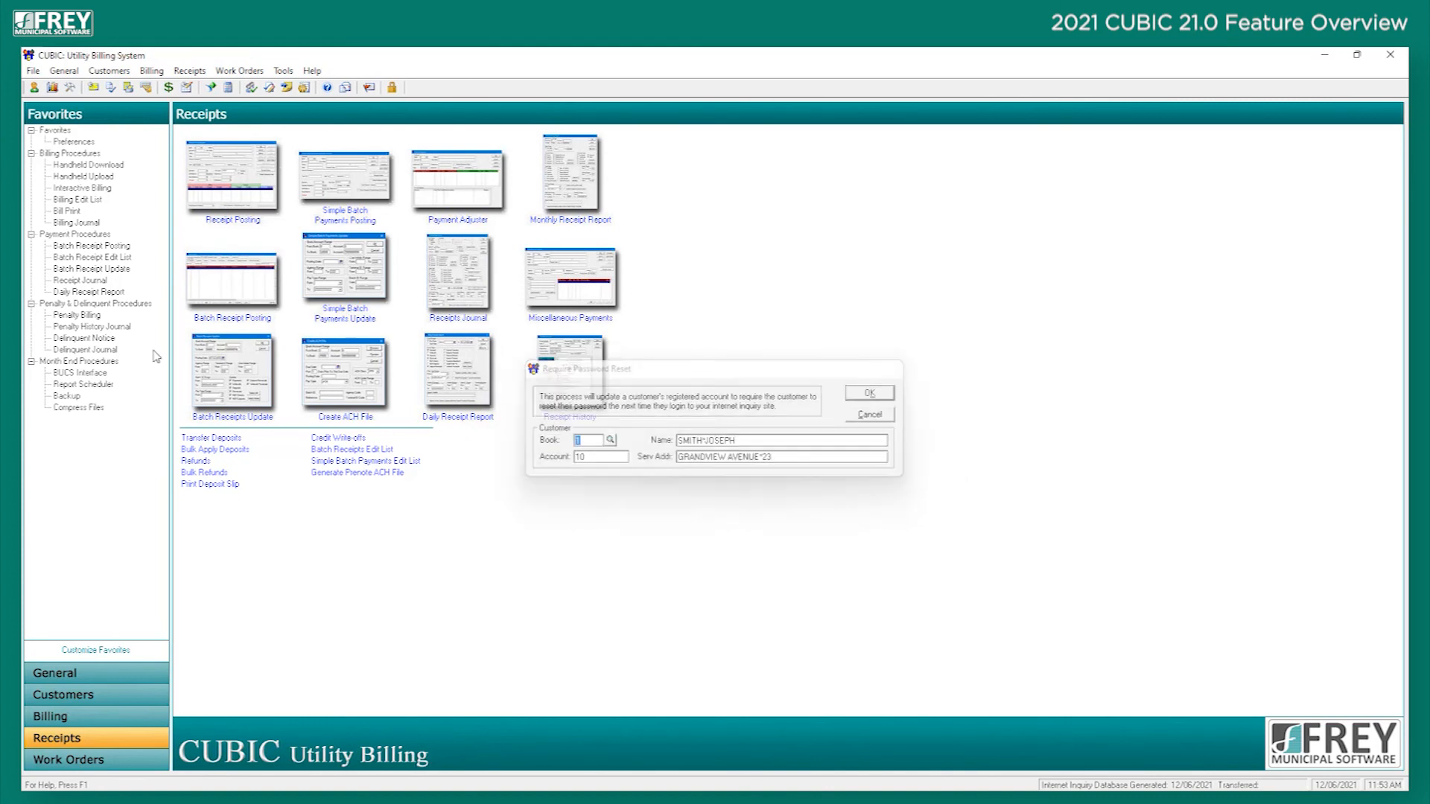
Request removal of a single customer's registered account from Internet Inquiry by account number, and enter YES as verification.
click(64, 71)
mouse_move(112, 368)
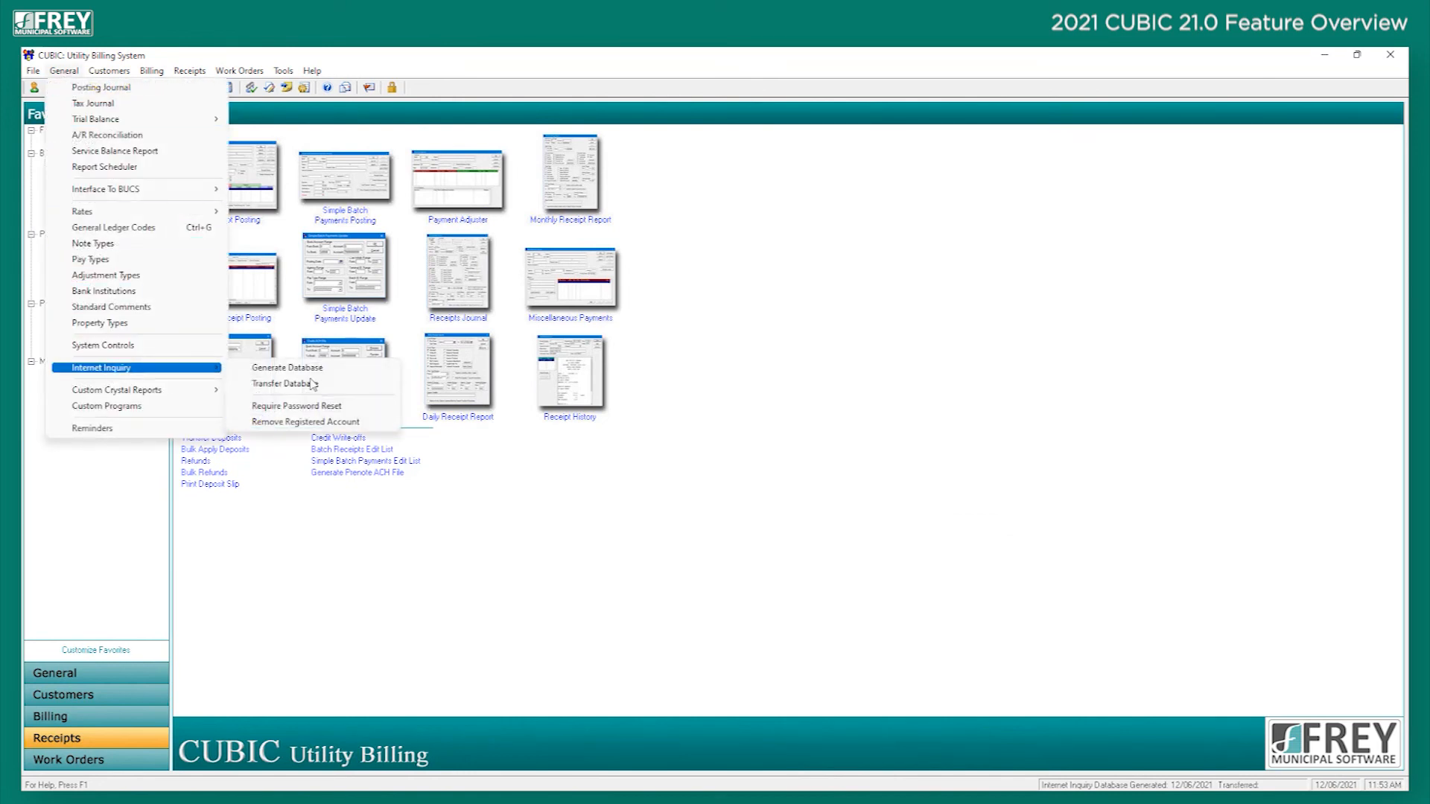
click(376, 423)
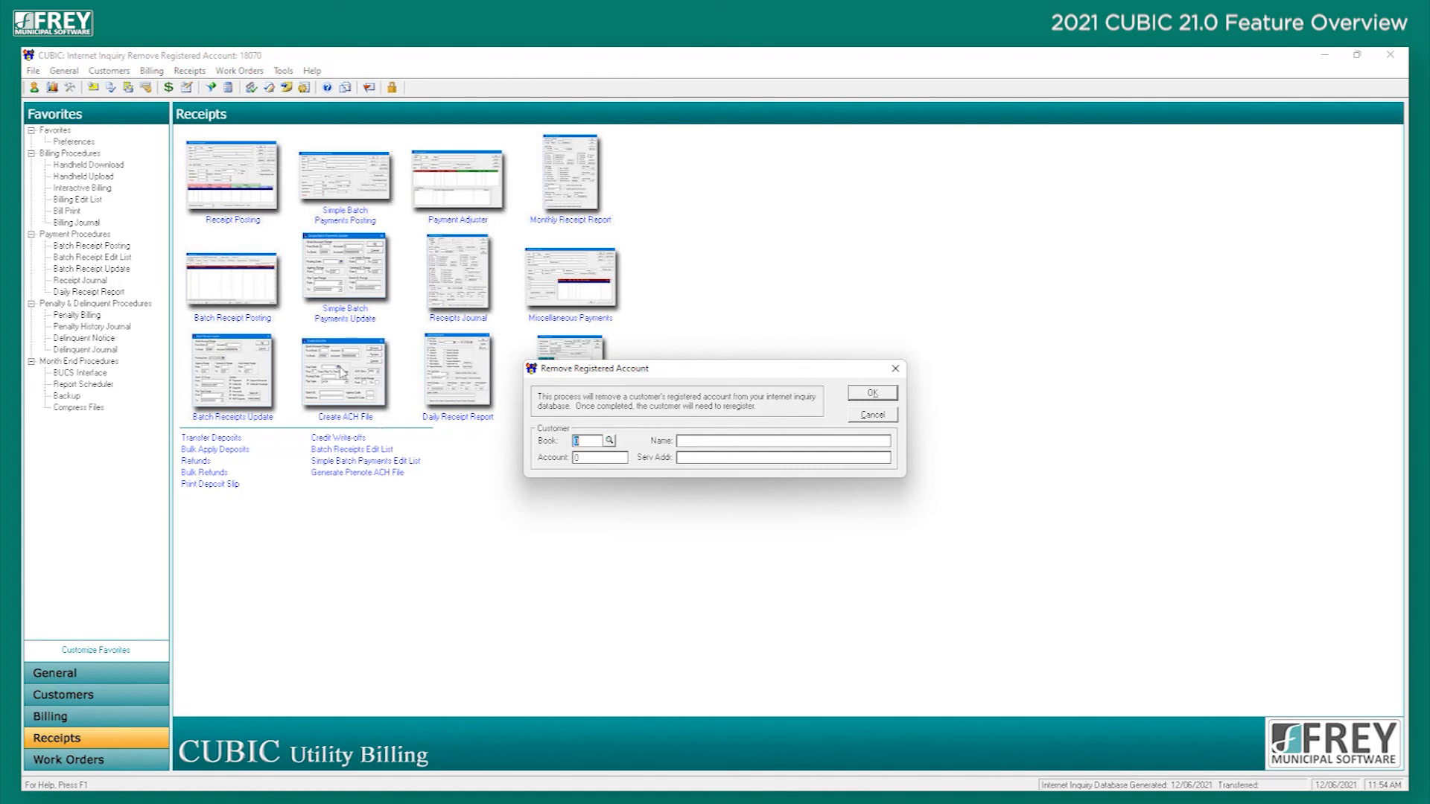
key(Tab)
text(10)
key(Tab)
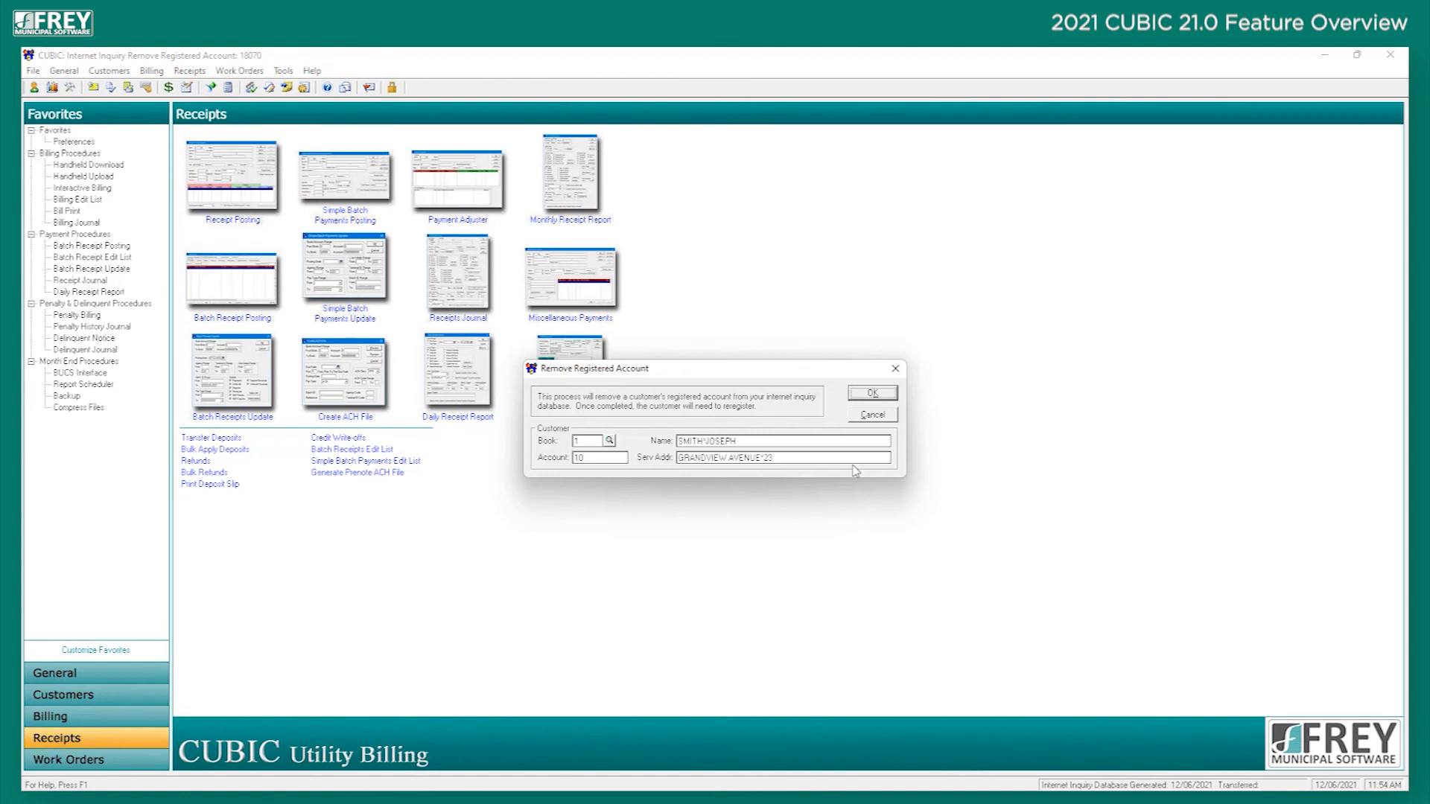
click(886, 402)
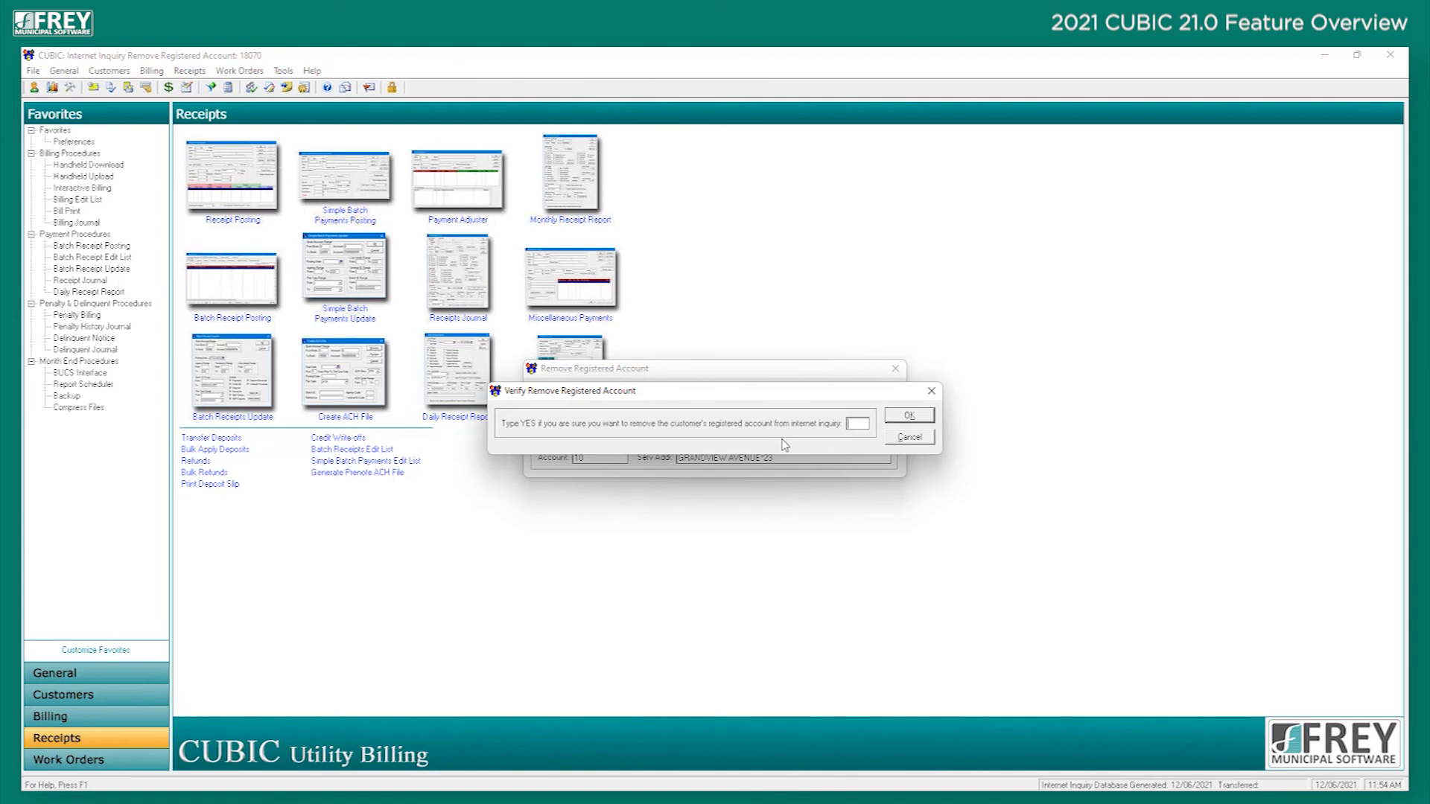
text(YES)
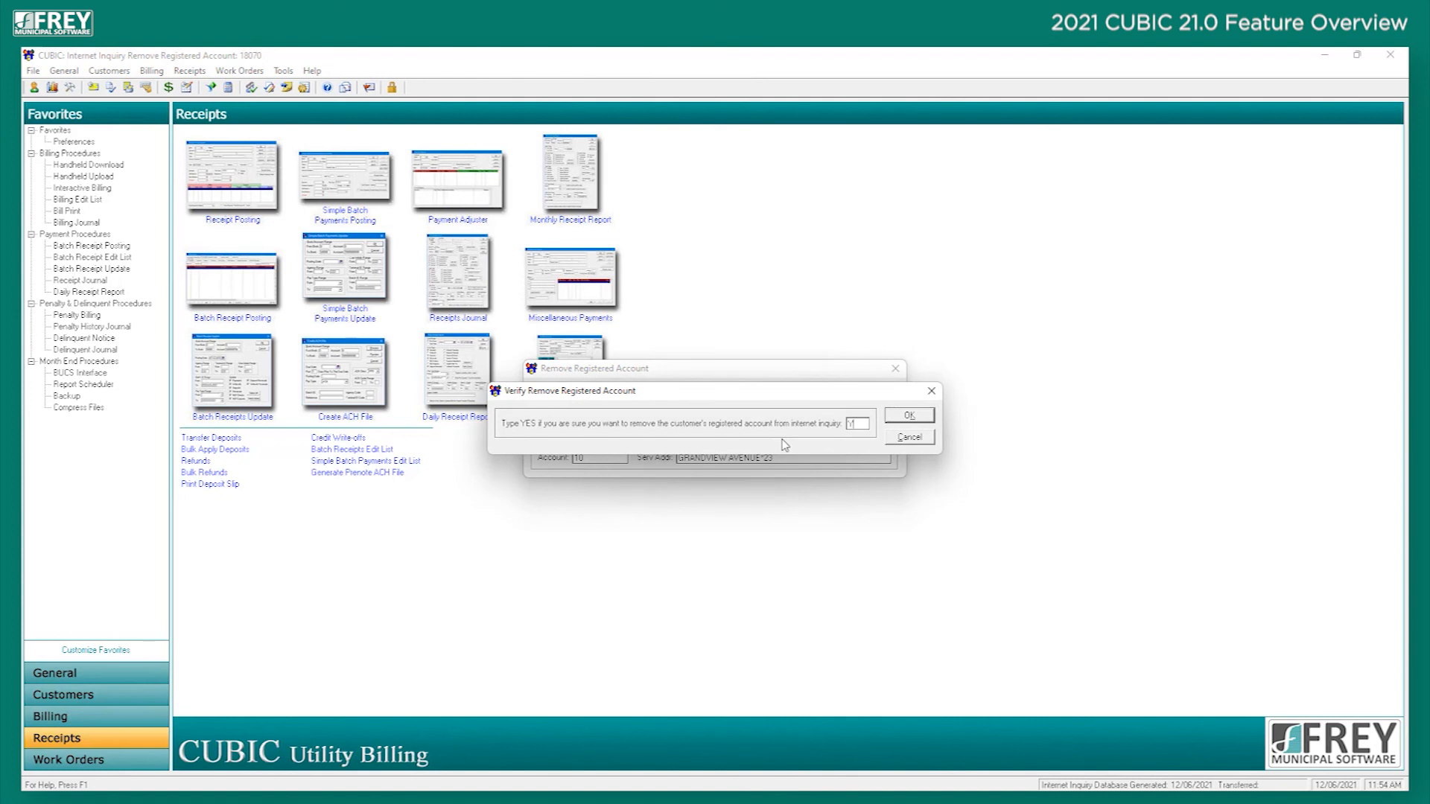